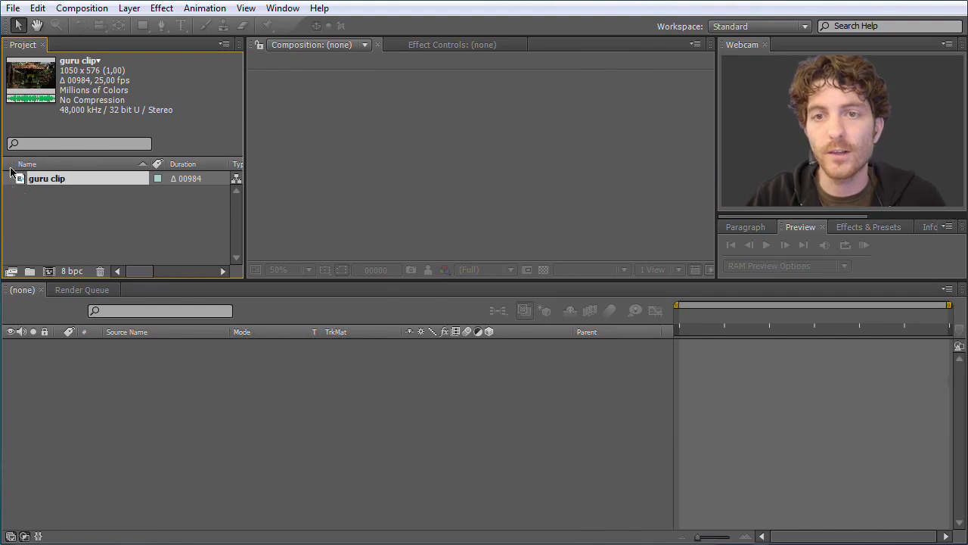
# - Create a new composition from the guru clip footage and rename it "main composition"
pyautogui.moveTo(20, 181); pyautogui.dragTo(49, 270)
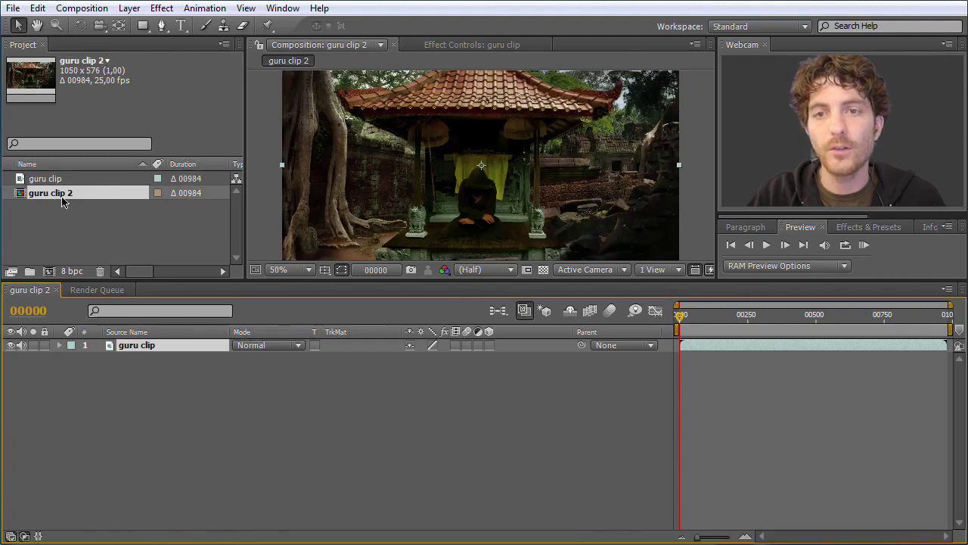
pyautogui.click(62, 195)
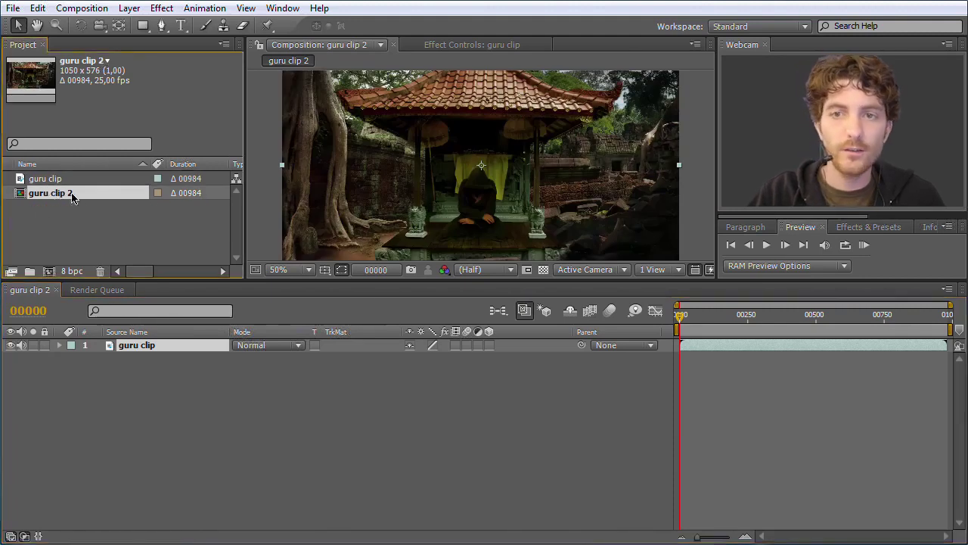
pyautogui.press('Return')
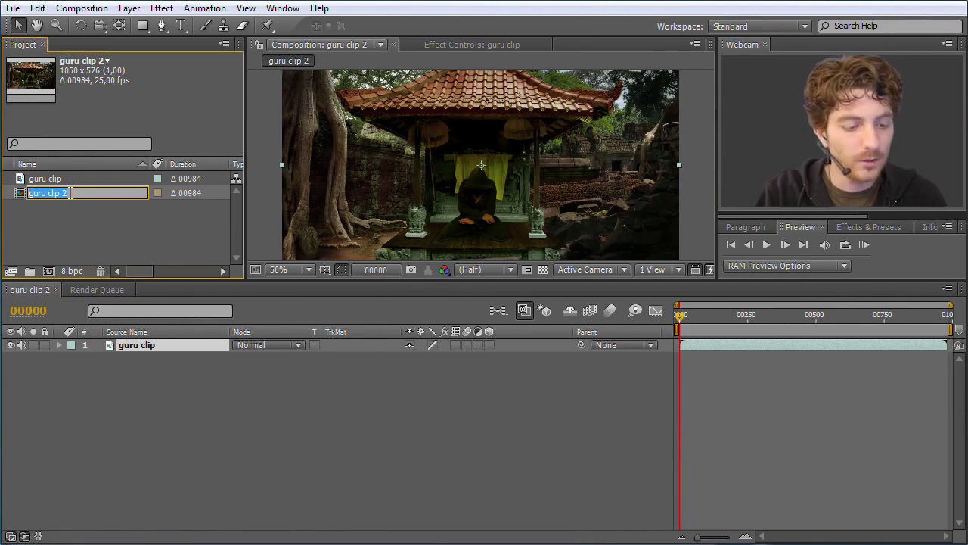
pyautogui.write('main c')
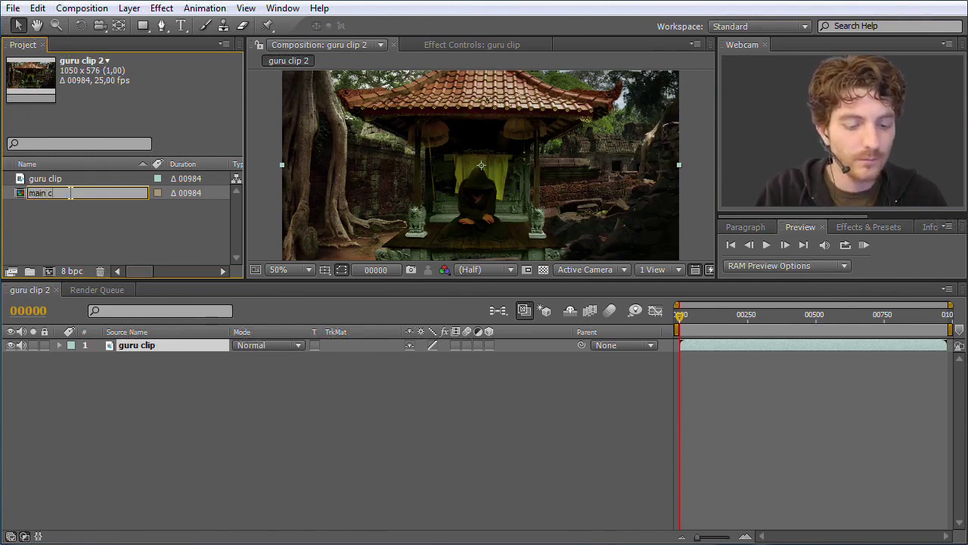
pyautogui.write('omposition')
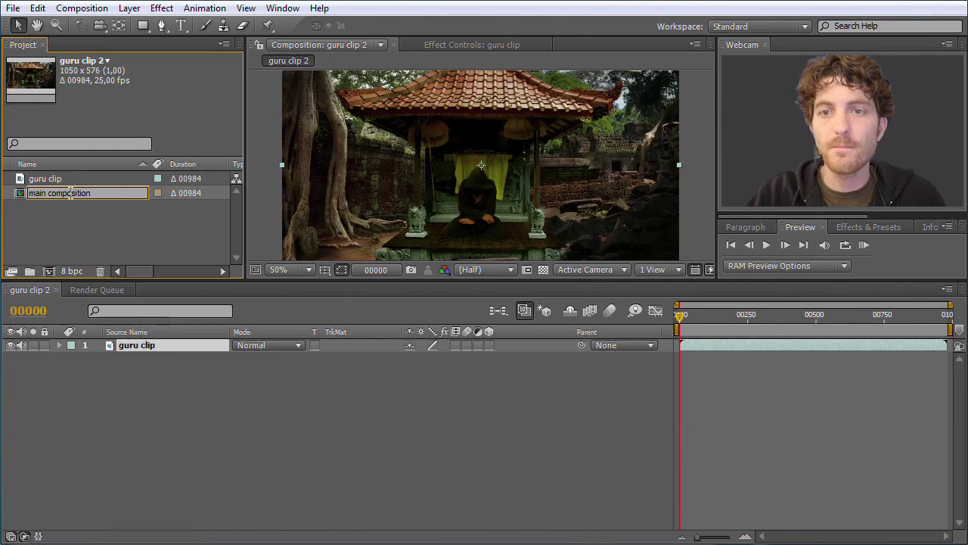
pyautogui.click(82, 244)
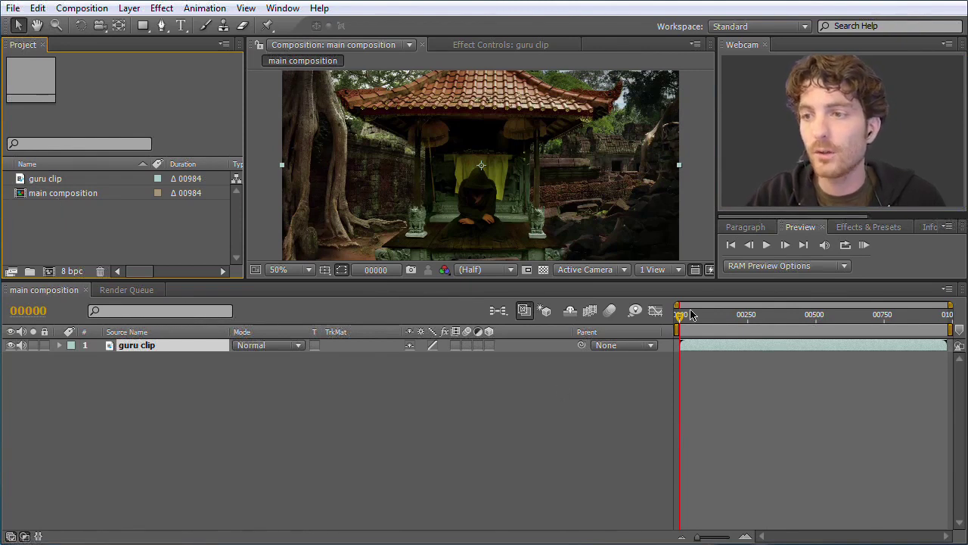
# - Scrub through the guru clip and park the current time at frame 701, leaving the layer deselected
pyautogui.moveTo(683, 320); pyautogui.dragTo(927, 333)
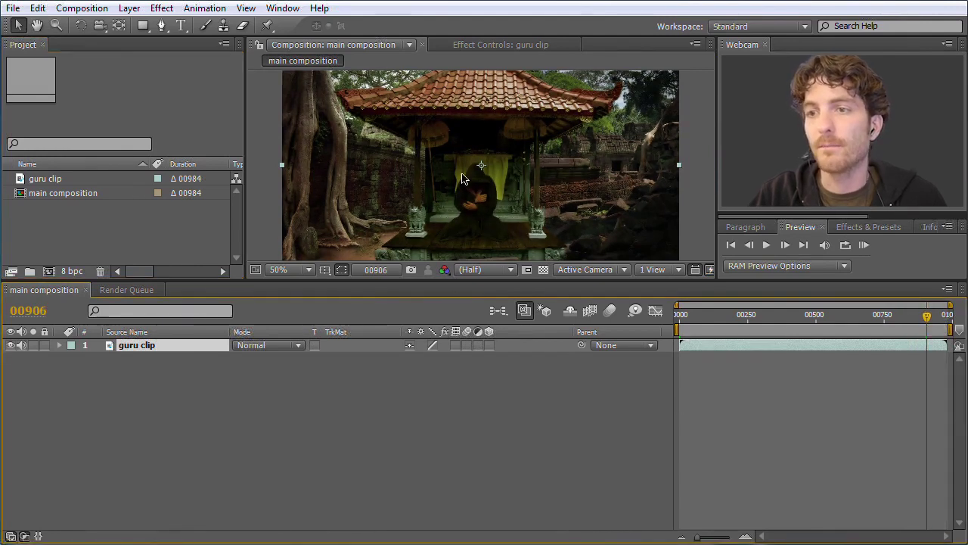
pyautogui.moveTo(928, 316); pyautogui.dragTo(871, 316)
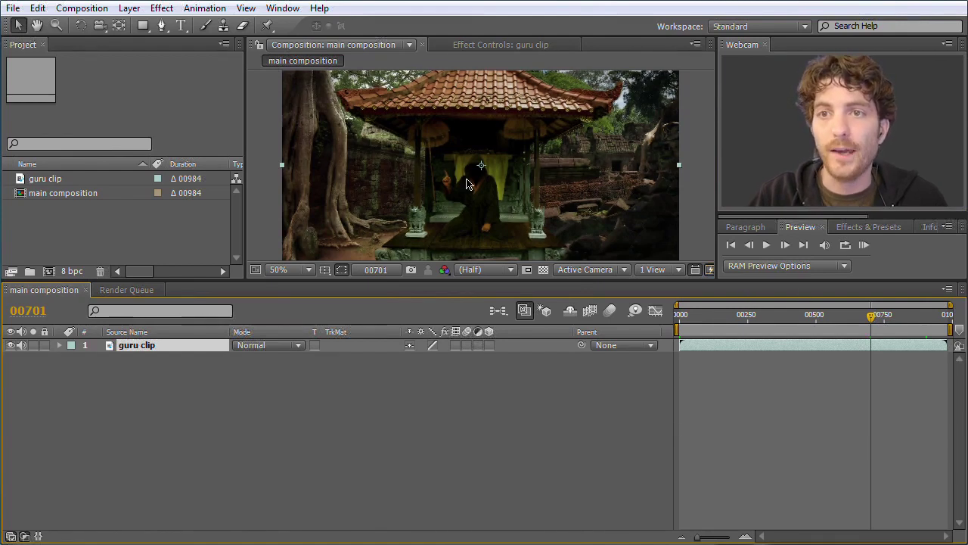
pyautogui.click(325, 407)
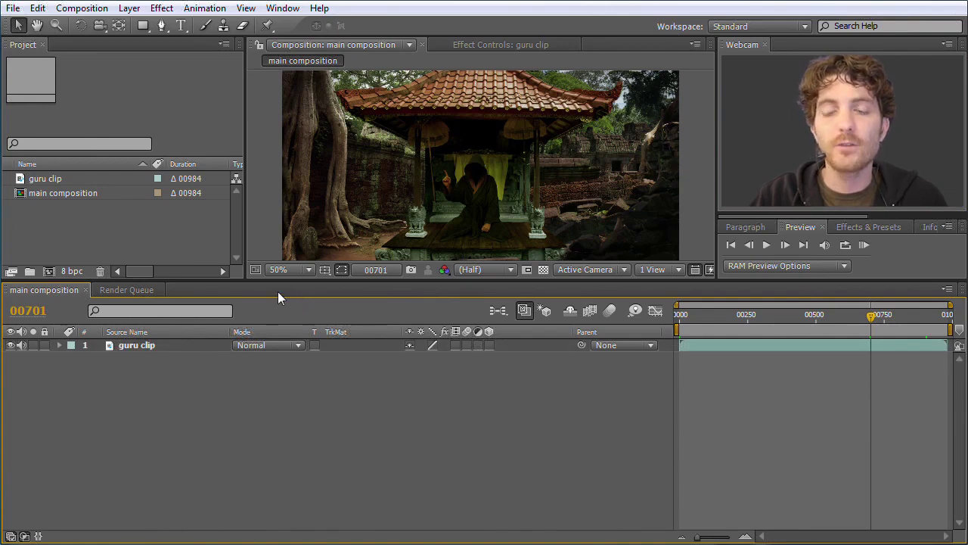
# - Apply the Fast Blur effect to the guru clip layer and dock its Effect Controls together with the Project panel
pyautogui.click(140, 344)
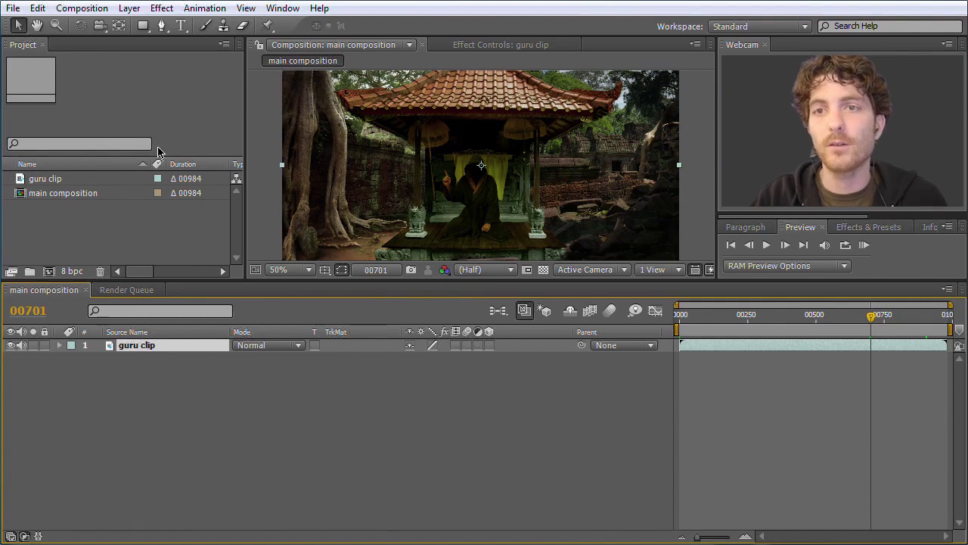
pyautogui.click(162, 8)
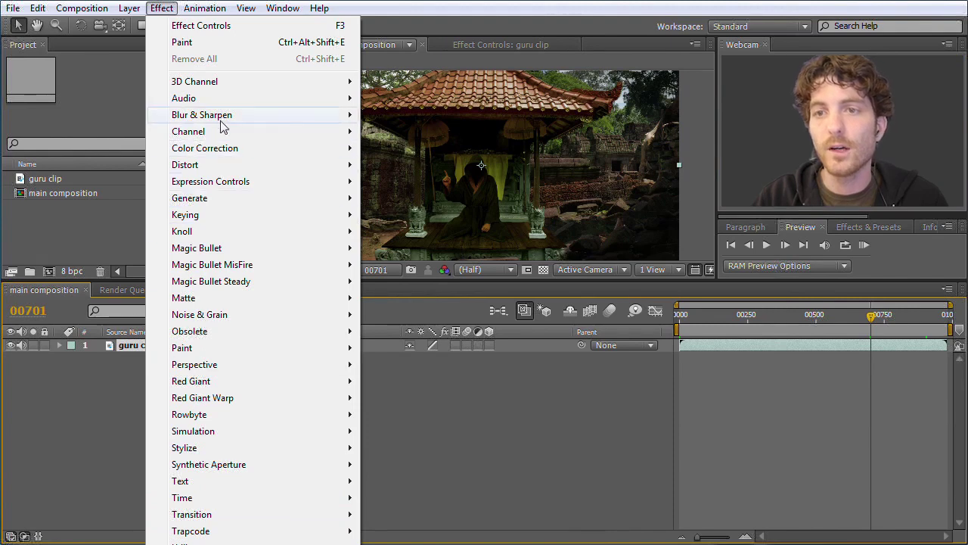
pyautogui.moveTo(218, 139)
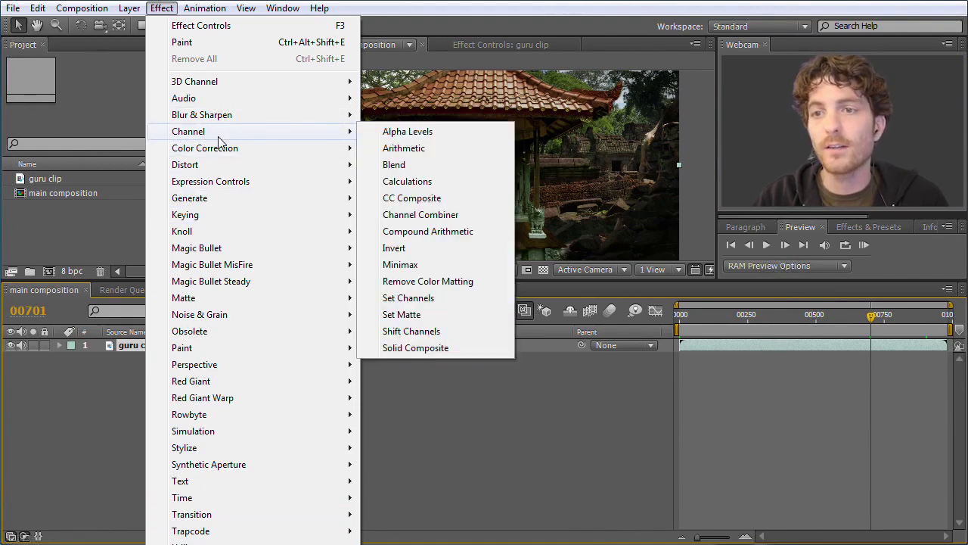
pyautogui.moveTo(224, 121)
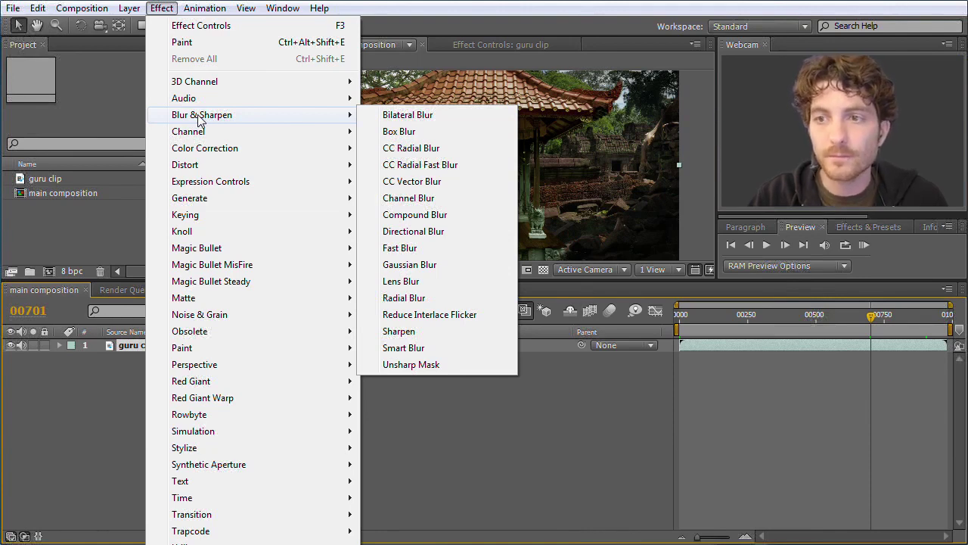
pyautogui.click(401, 248)
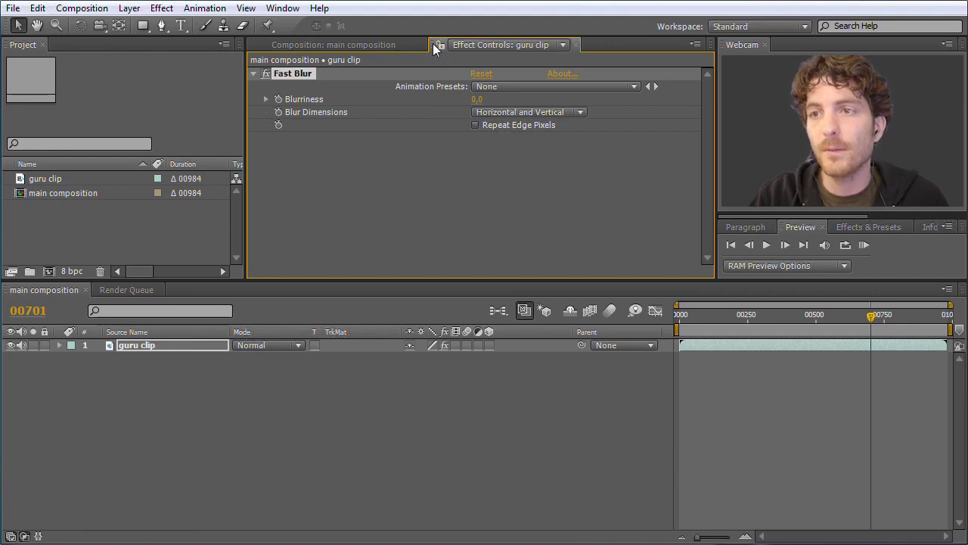
pyautogui.moveTo(433, 43); pyautogui.dragTo(139, 159)
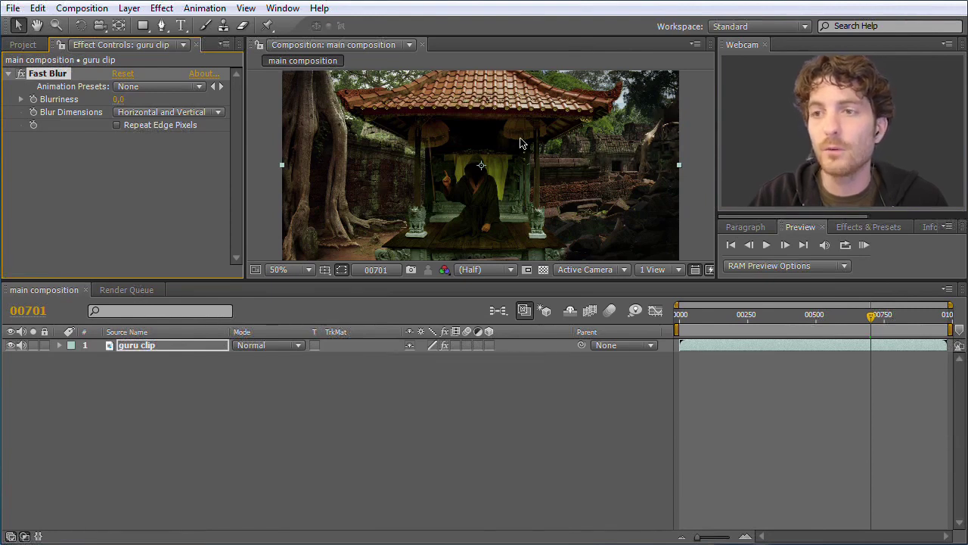
pyautogui.click(184, 154)
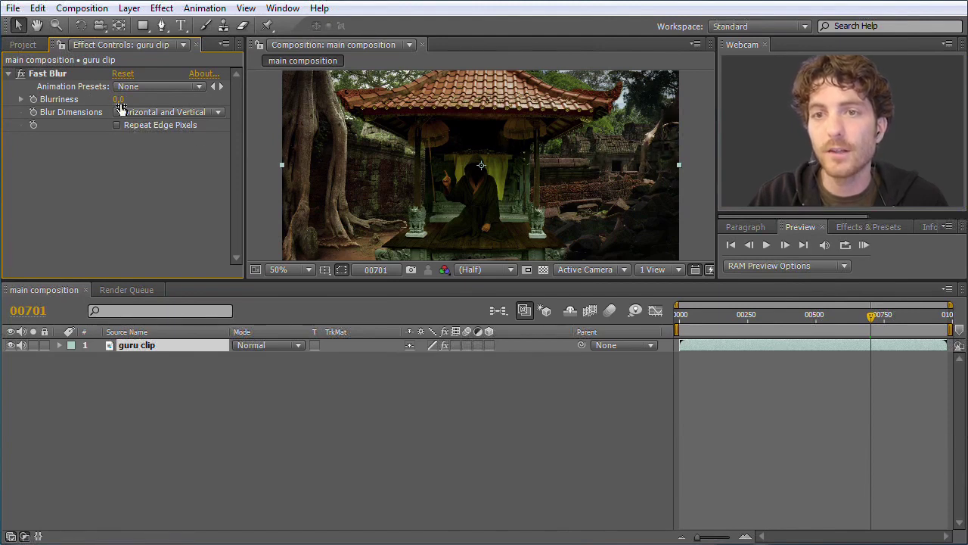
# - Set the Fast Blur blurriness to 26, try the Horizontal blur dimension and settle on Vertical
pyautogui.moveTo(119, 101)
pyautogui.mouseDown()
pyautogui.moveTo(157, 106)
pyautogui.moveTo(95, 111)
pyautogui.moveTo(104, 101)
pyautogui.mouseUp()
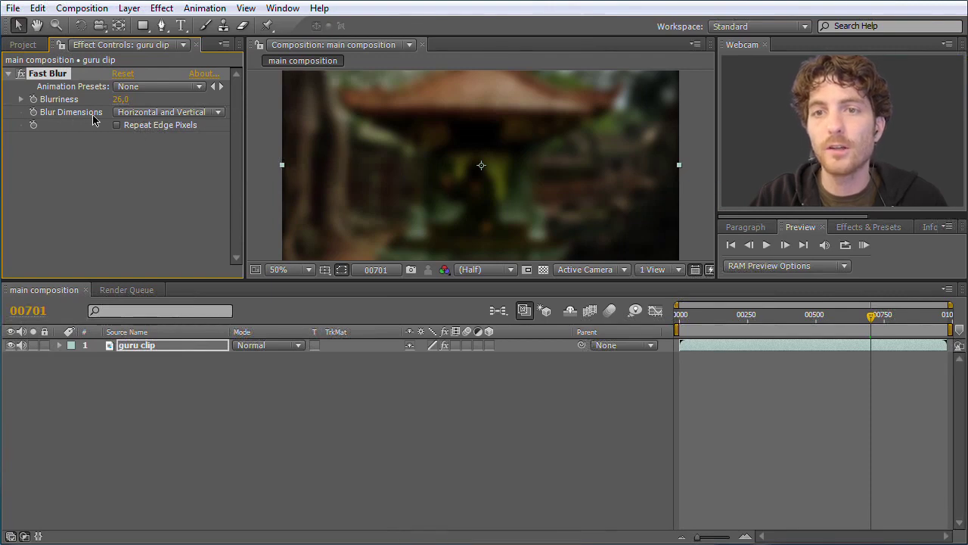
pyautogui.click(218, 116)
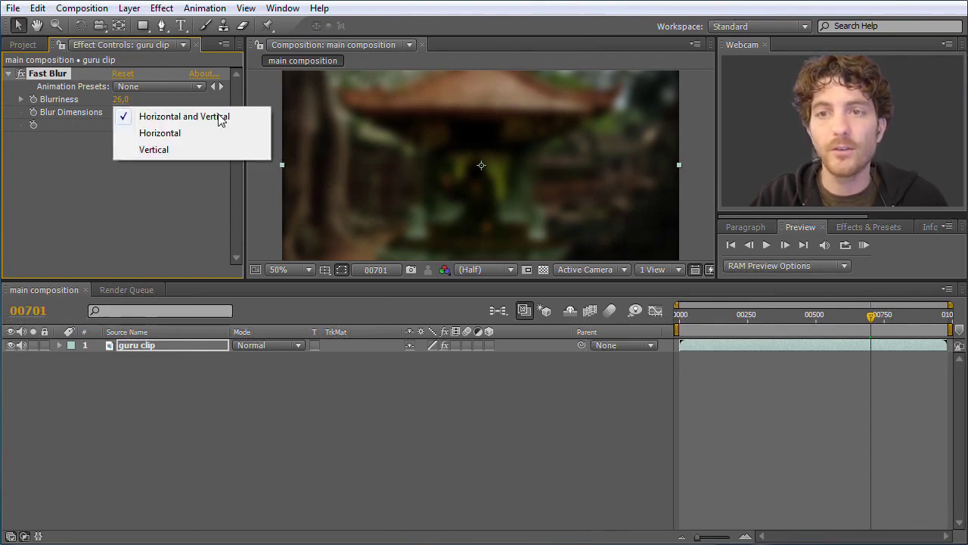
pyautogui.click(185, 134)
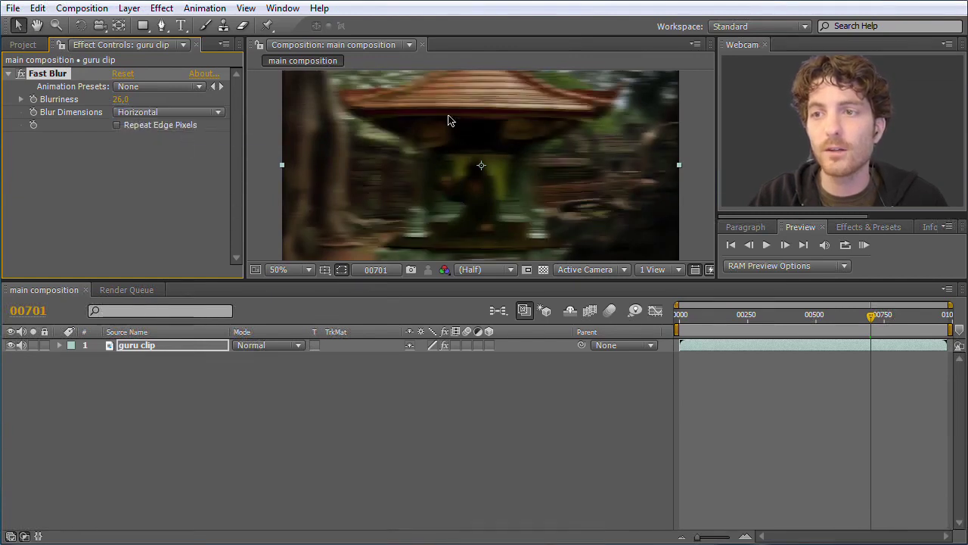
pyautogui.click(218, 114)
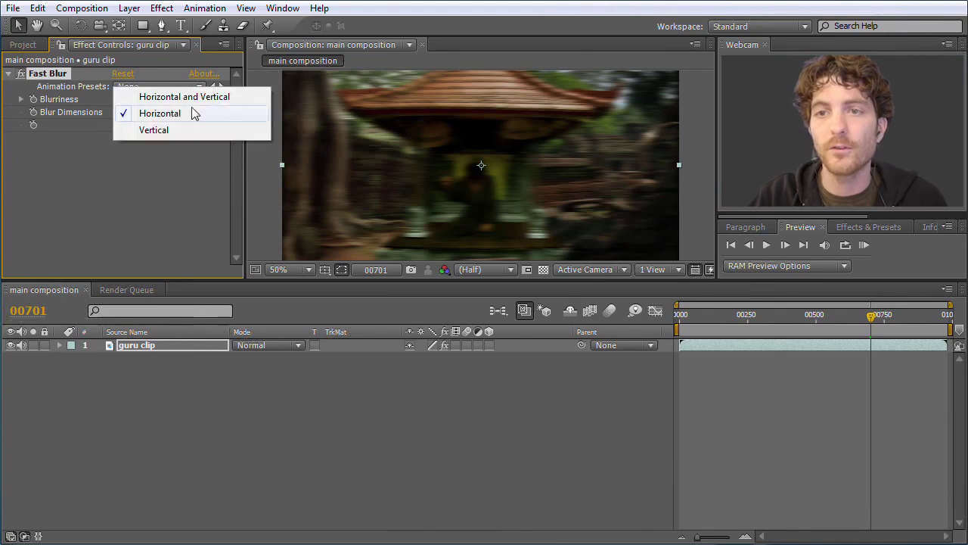
pyautogui.click(175, 132)
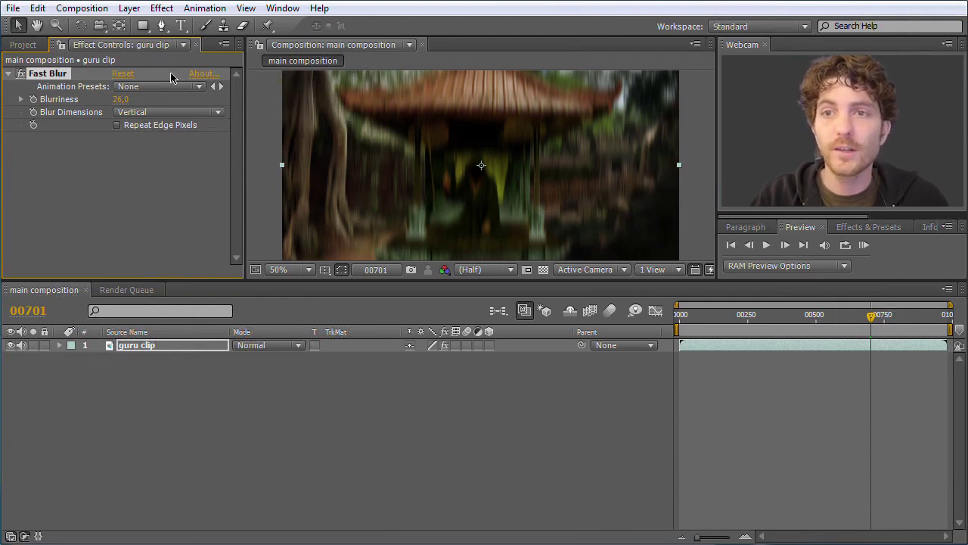
pyautogui.click(163, 9)
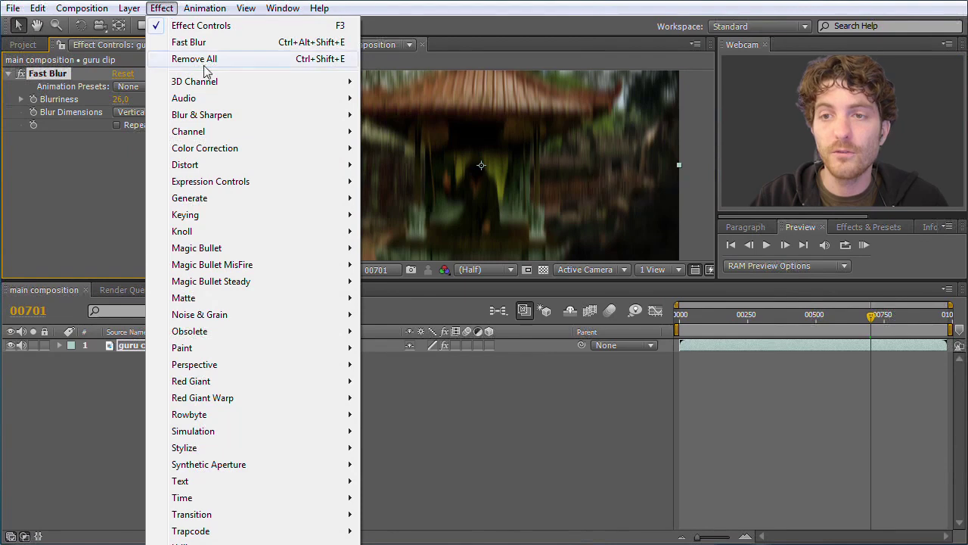
pyautogui.click(103, 159)
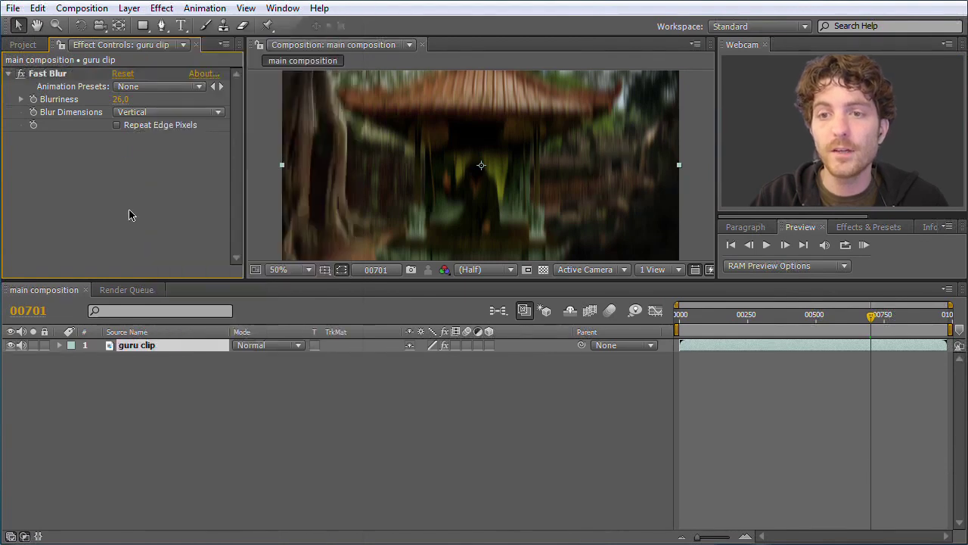
pyautogui.click(142, 346)
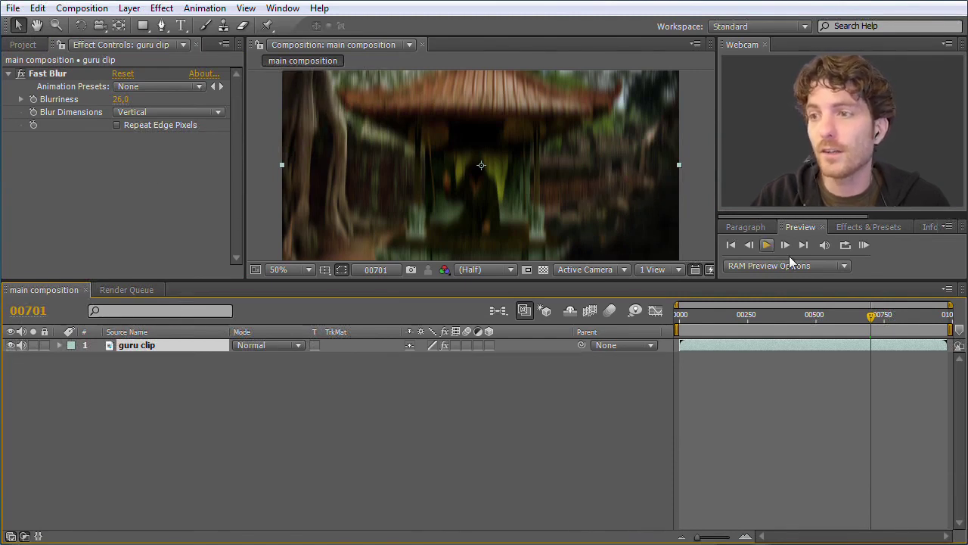
# - Bring up the Effects & Presets list, browse its categories and enlarge the upper workspace area to show more of them
pyautogui.click(863, 231)
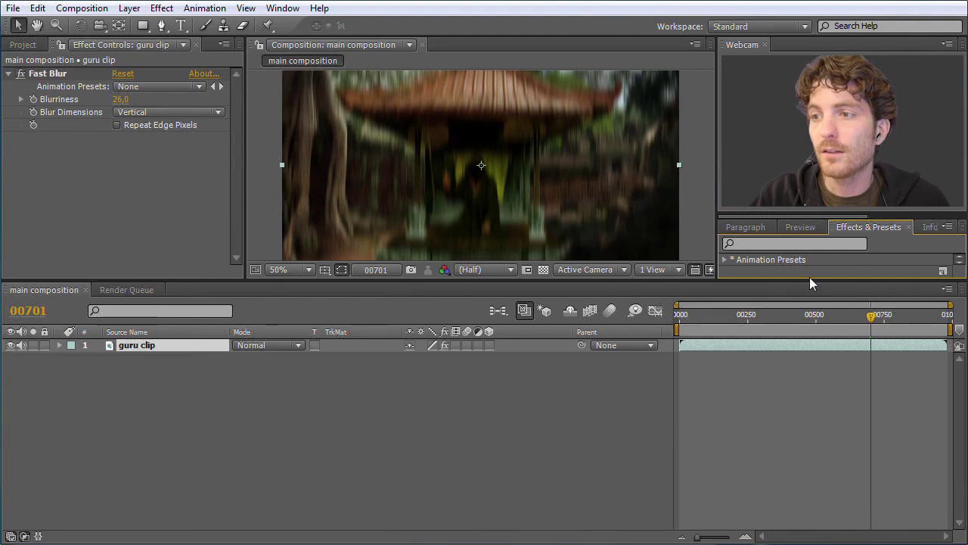
pyautogui.moveTo(810, 281); pyautogui.dragTo(815, 349)
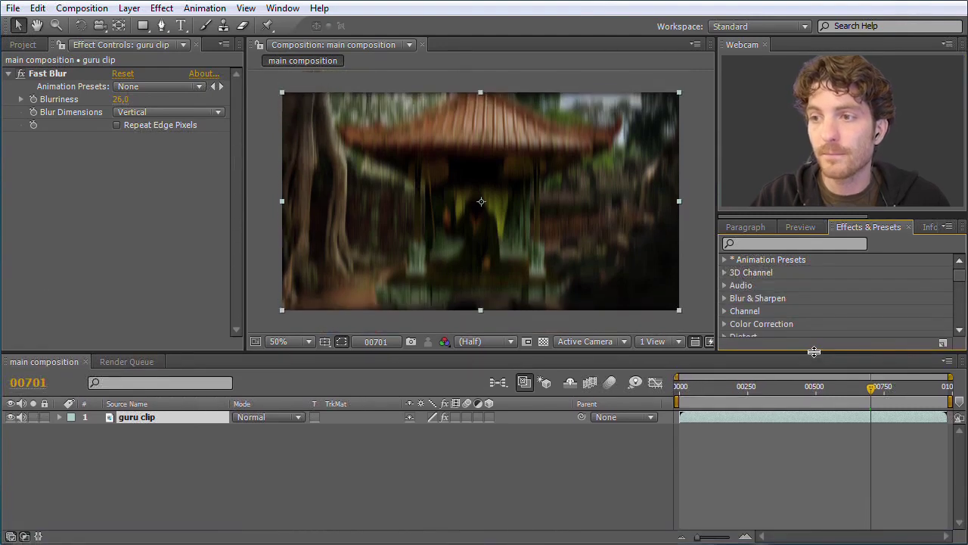
pyautogui.moveTo(959, 280); pyautogui.dragTo(958, 289)
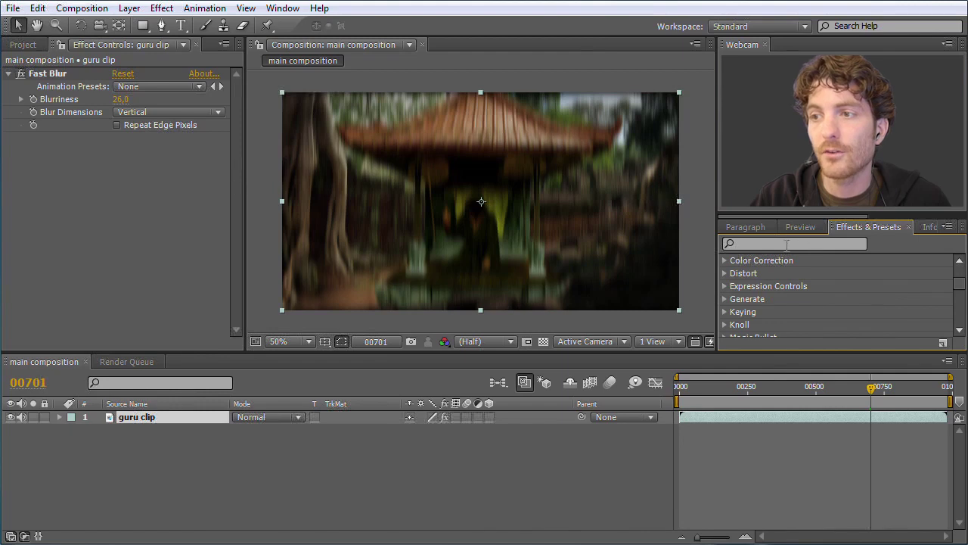
pyautogui.moveTo(810, 354); pyautogui.dragTo(810, 319)
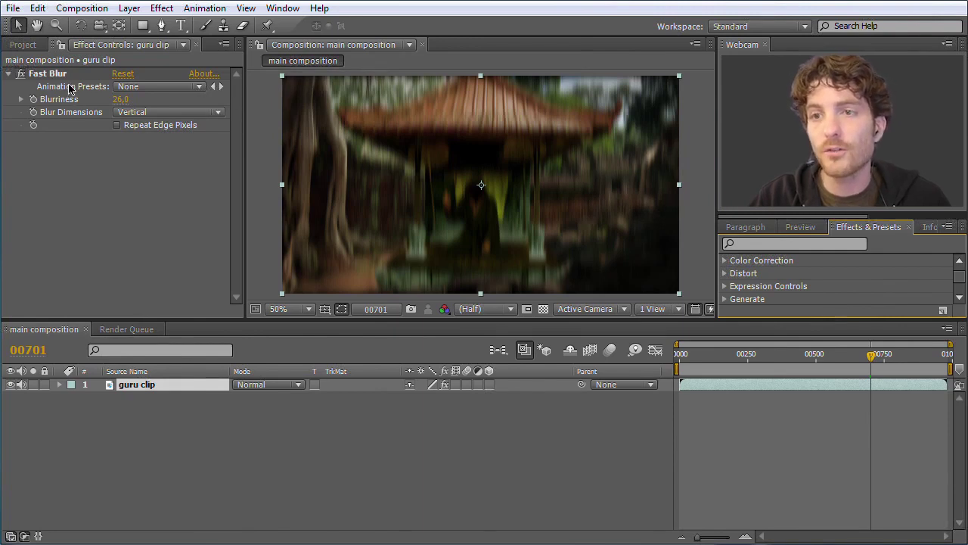
# - Toggle the Fast Blur effect off and on to compare the image, leaving the effect disabled
pyautogui.click(21, 74)
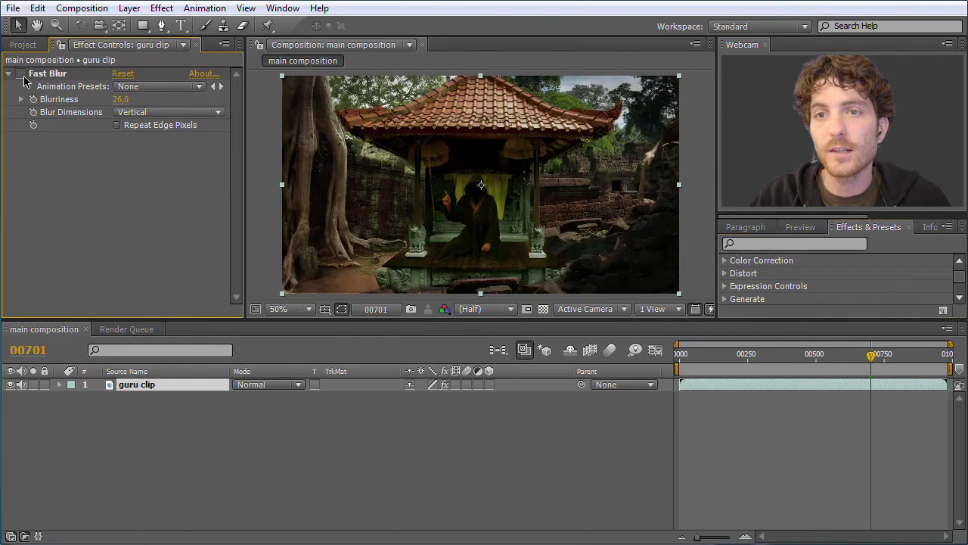
pyautogui.click(24, 77)
pyautogui.click(23, 77)
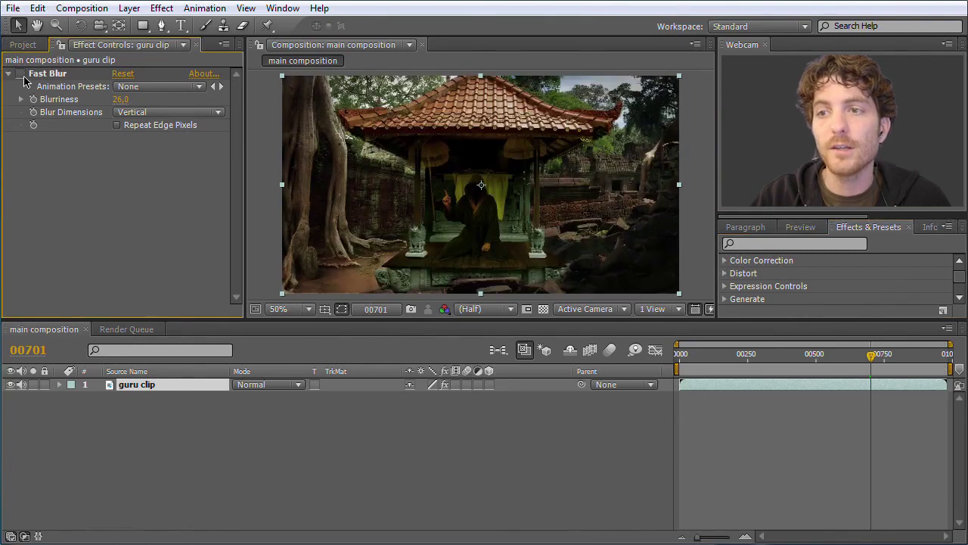
pyautogui.click(23, 77)
pyautogui.click(24, 77)
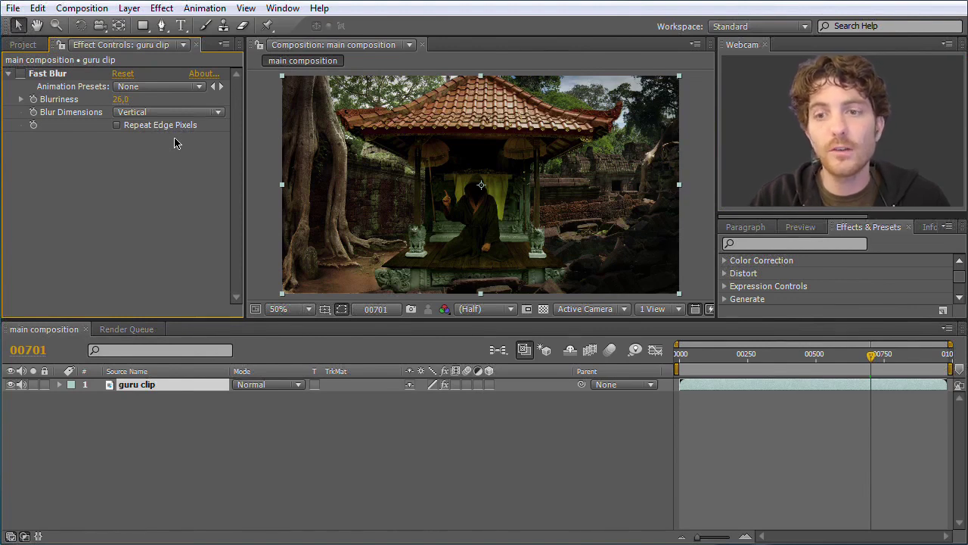
pyautogui.click(200, 421)
pyautogui.click(168, 391)
pyautogui.press('Return')
pyautogui.press('Return')
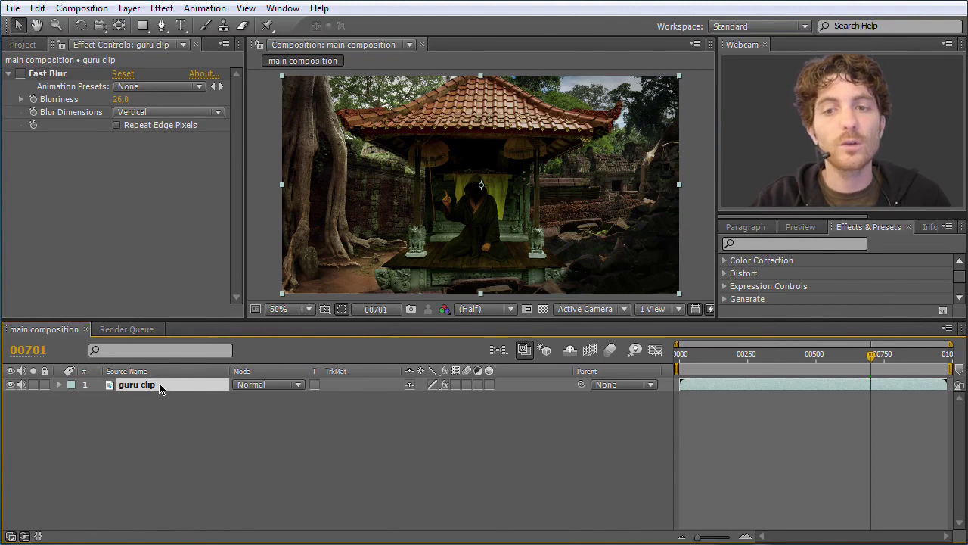
# - Expand the guru clip layer's property groups, look over its Transform properties and collapse the Transform group again
pyautogui.click(60, 385)
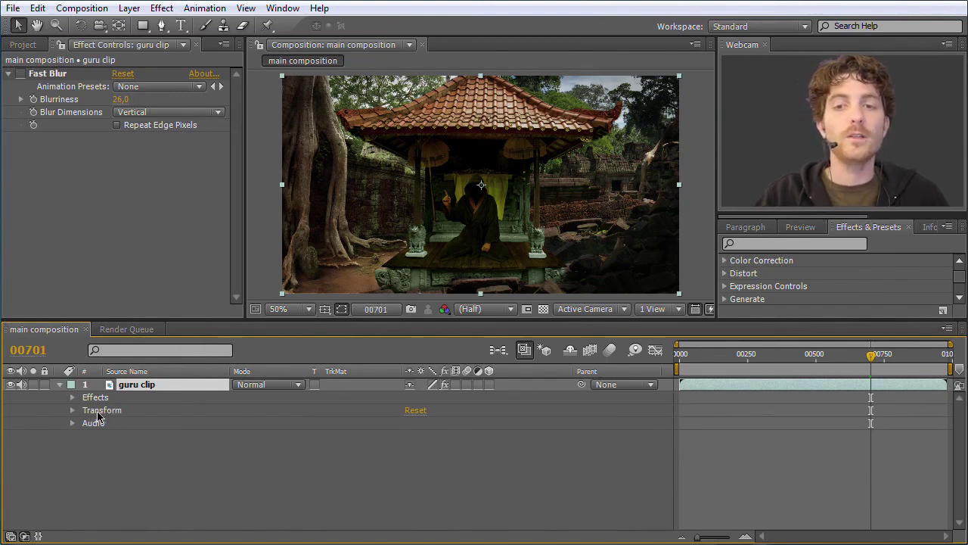
pyautogui.click(73, 410)
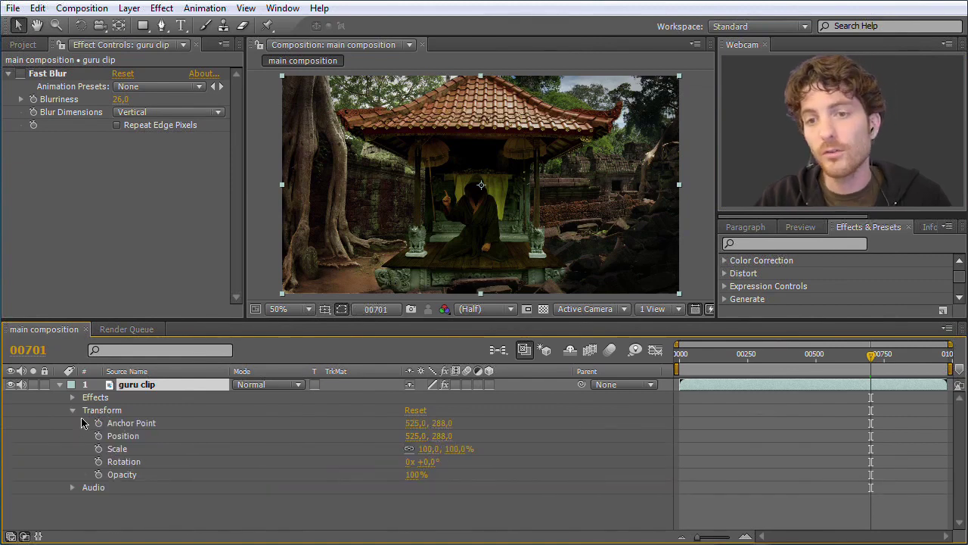
pyautogui.click(73, 412)
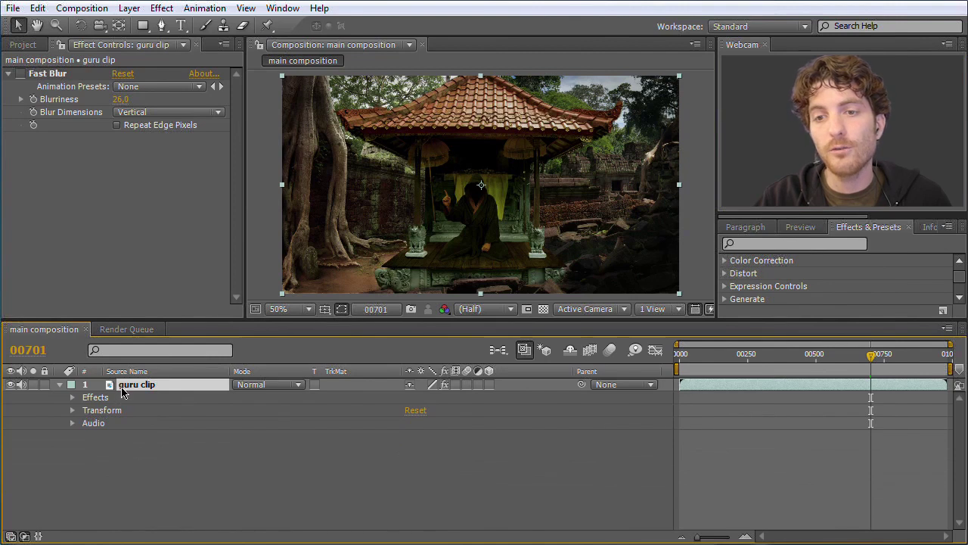
# - Expand the guru clip's Fast Blur properties, re-enable the effect and set its Blurriness to 73
pyautogui.click(71, 400)
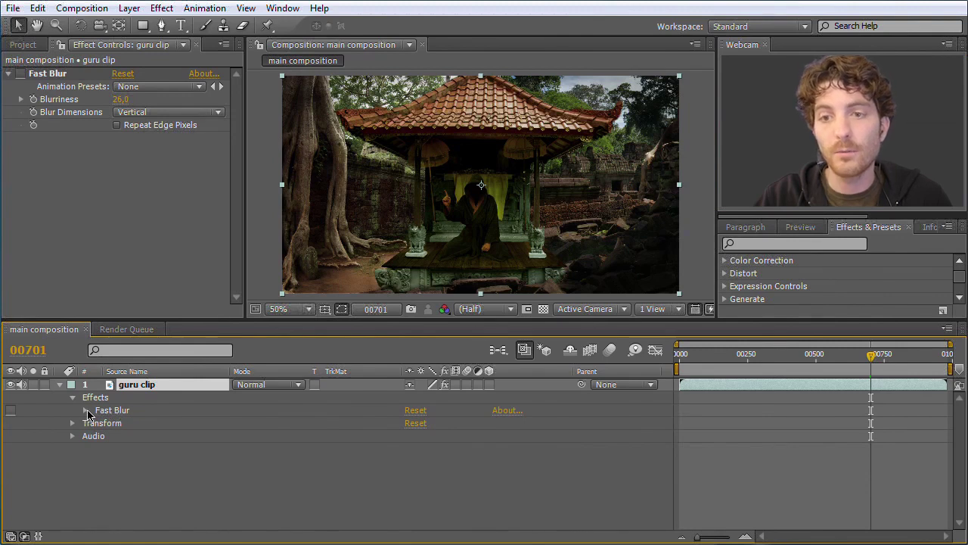
pyautogui.click(85, 411)
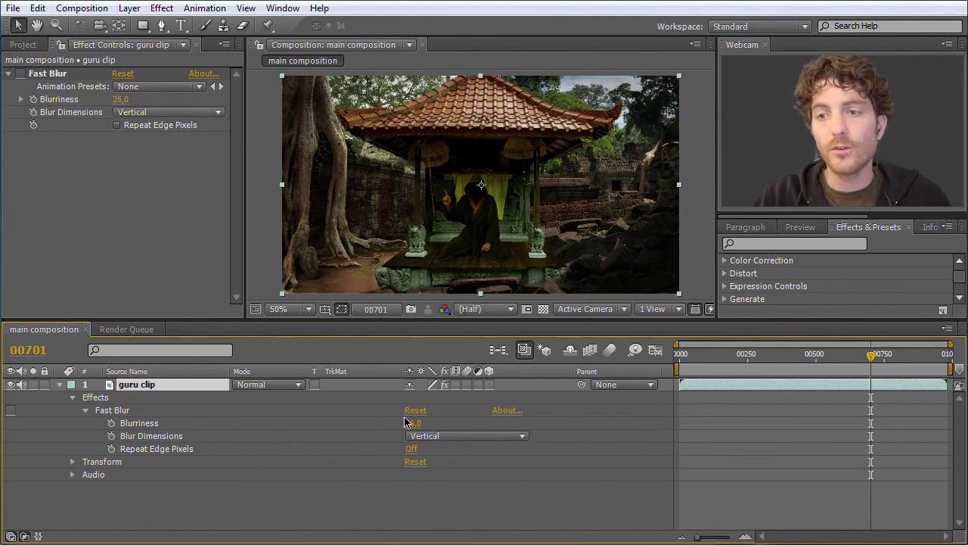
pyautogui.moveTo(120, 102); pyautogui.dragTo(141, 103)
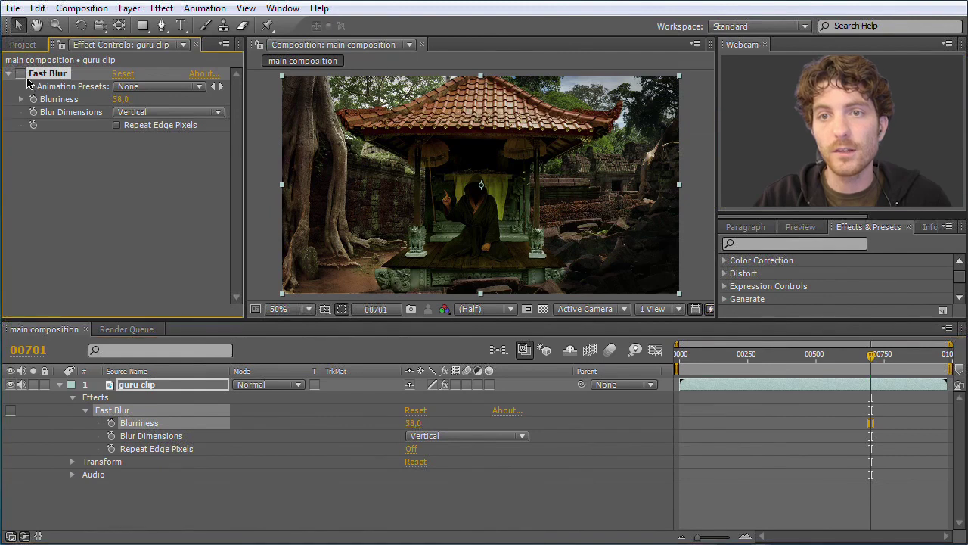
pyautogui.click(22, 75)
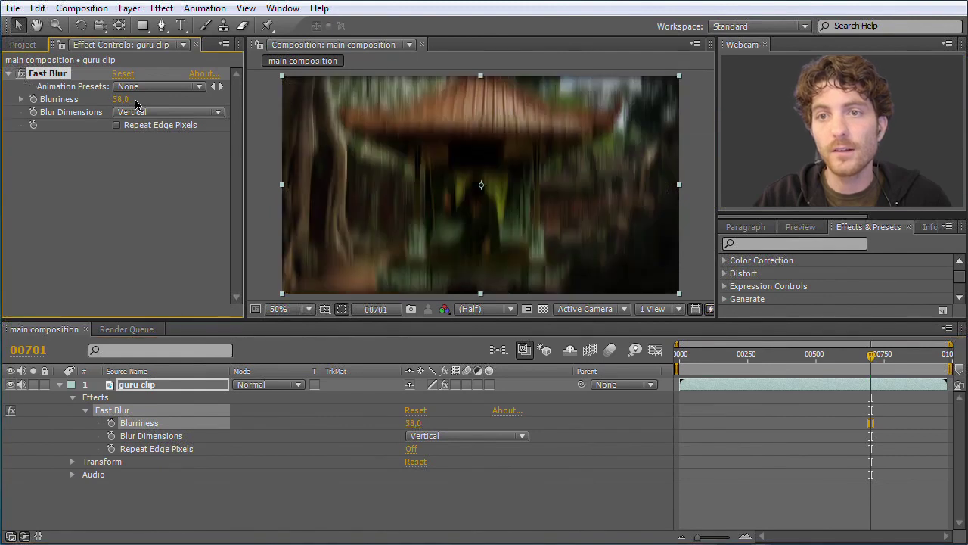
pyautogui.moveTo(125, 102)
pyautogui.mouseDown()
pyautogui.moveTo(166, 106)
pyautogui.moveTo(111, 103)
pyautogui.mouseUp()
pyautogui.moveTo(411, 426)
pyautogui.mouseDown()
pyautogui.moveTo(346, 428)
pyautogui.moveTo(458, 429)
pyautogui.moveTo(356, 435)
pyautogui.moveTo(437, 438)
pyautogui.moveTo(424, 436)
pyautogui.mouseUp()
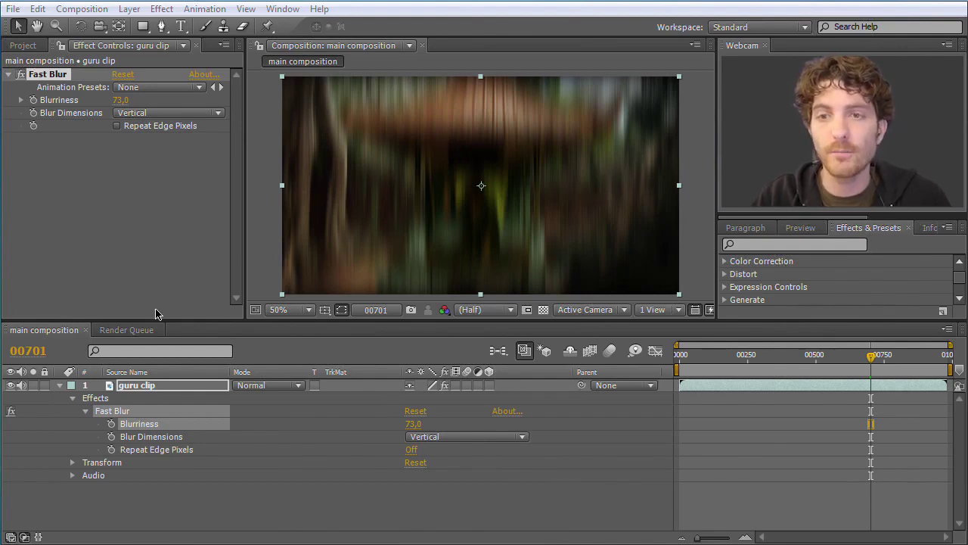
# - Delete the Fast Blur effect from the guru clip layer
pyautogui.click(121, 414)
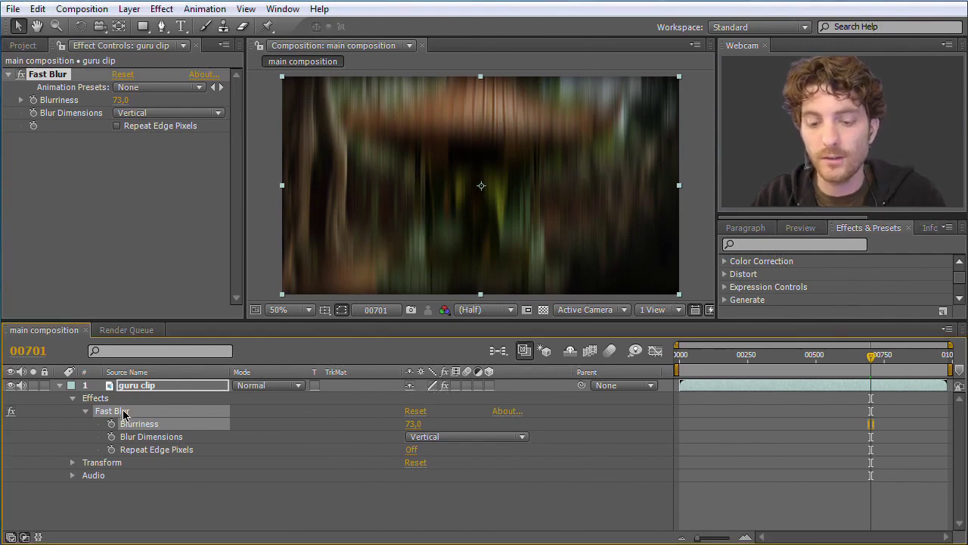
pyautogui.press('Delete')
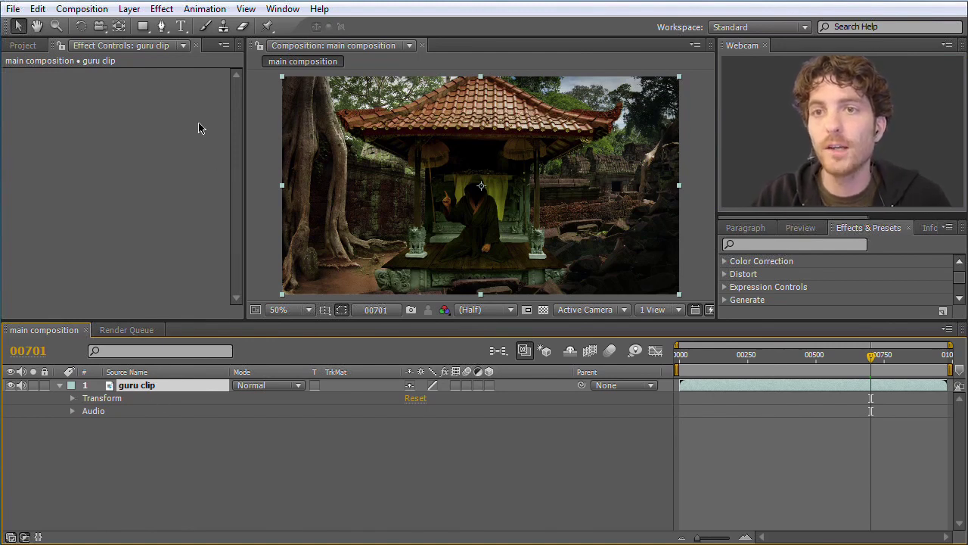
# - Try the Advanced Lightning effect directly on the guru clip, check it at frame 662 and remove it again
pyautogui.click(163, 9)
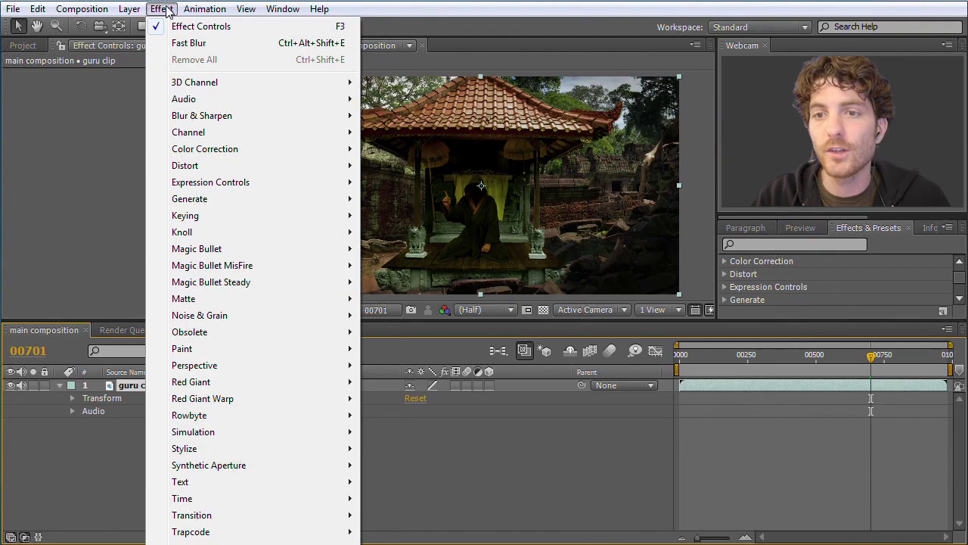
pyautogui.moveTo(223, 200)
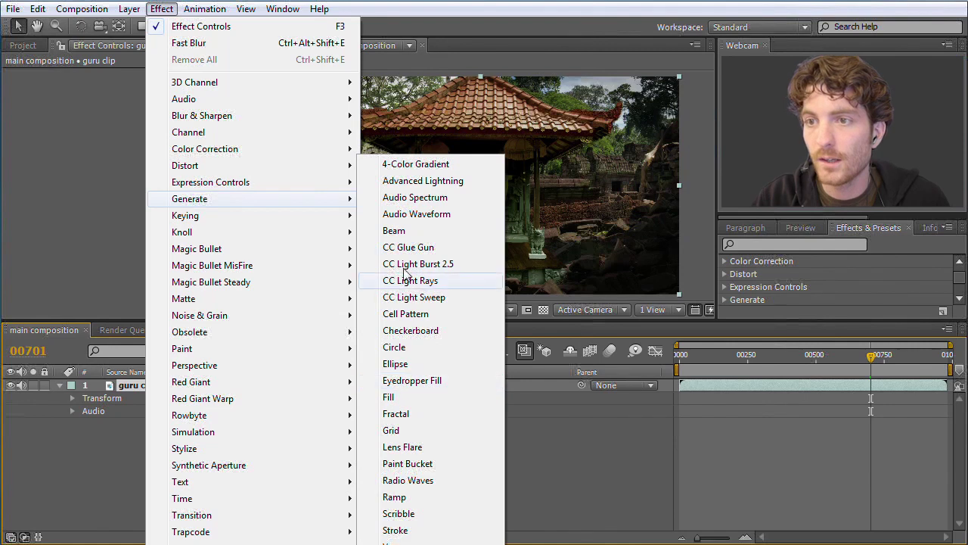
pyautogui.click(425, 186)
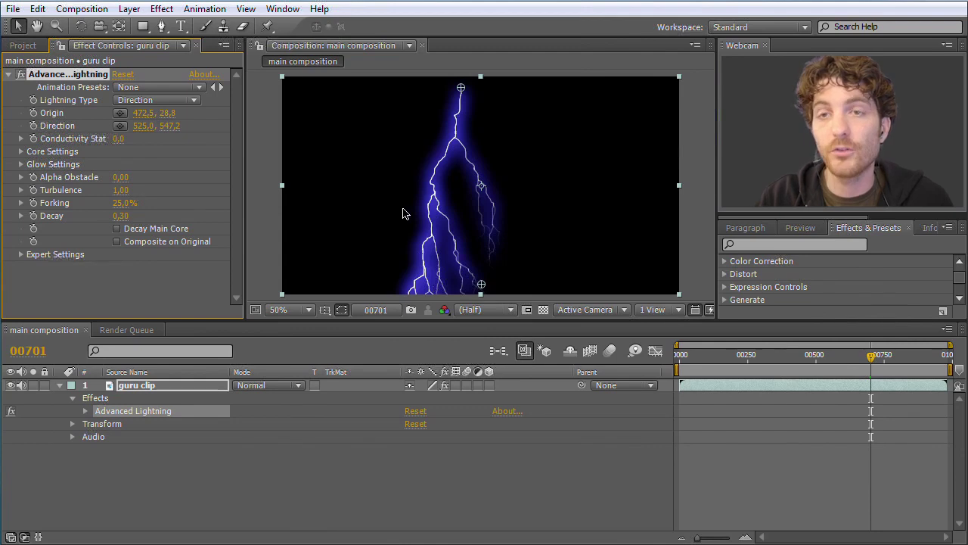
pyautogui.click(193, 458)
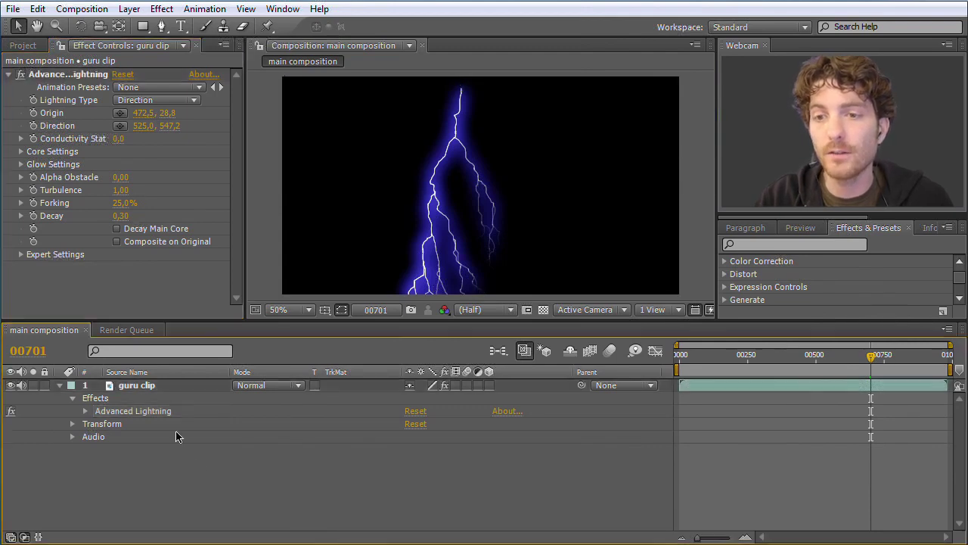
pyautogui.click(141, 388)
pyautogui.moveTo(872, 357)
pyautogui.mouseDown()
pyautogui.moveTo(722, 360)
pyautogui.moveTo(860, 356)
pyautogui.mouseUp()
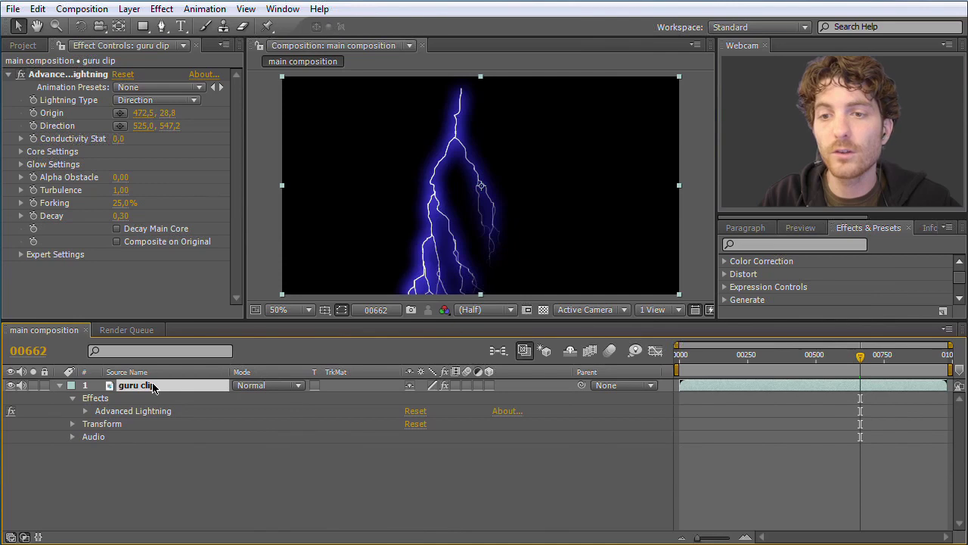
pyautogui.click(108, 415)
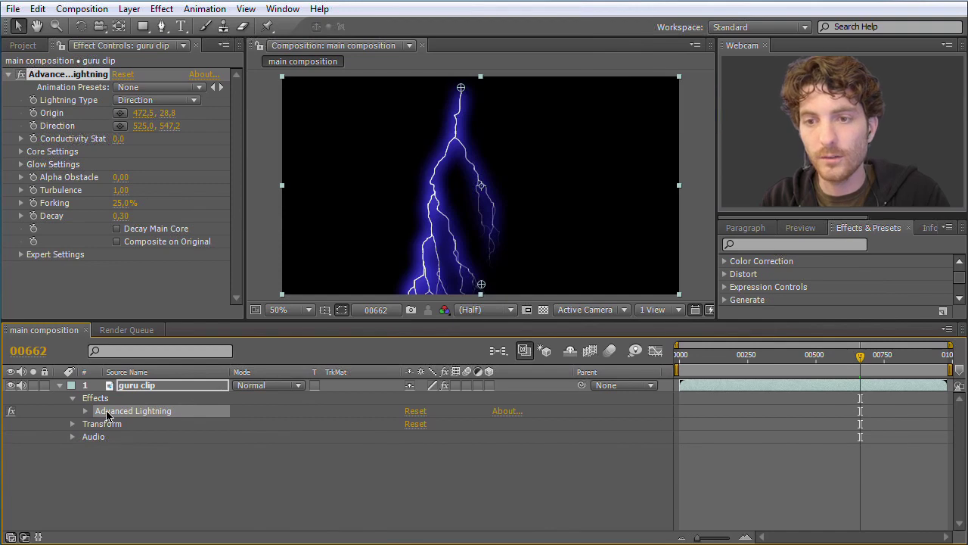
pyautogui.press('Delete')
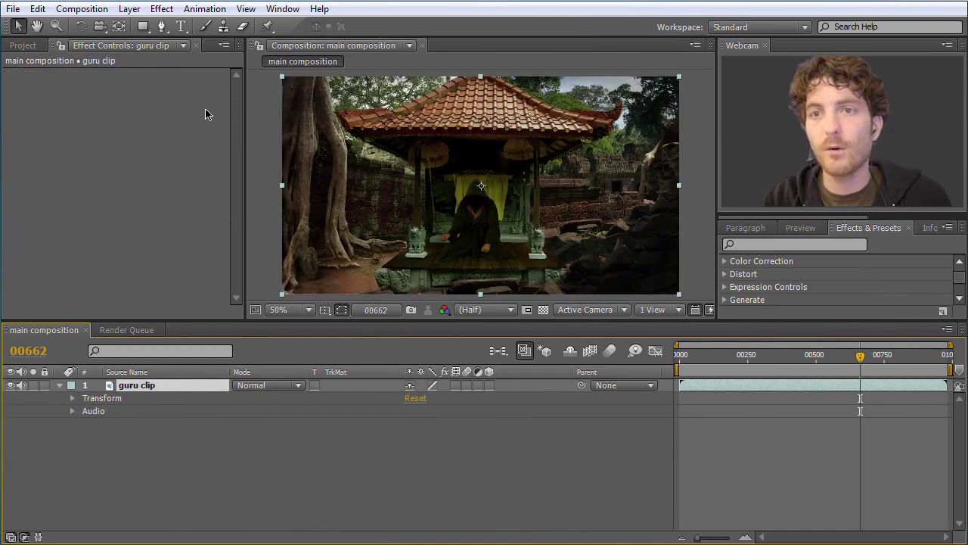
# - Create a light gray solid layer at composition size, 1050 x 576 px, and name it Lightning
pyautogui.click(129, 9)
pyautogui.moveTo(149, 28)
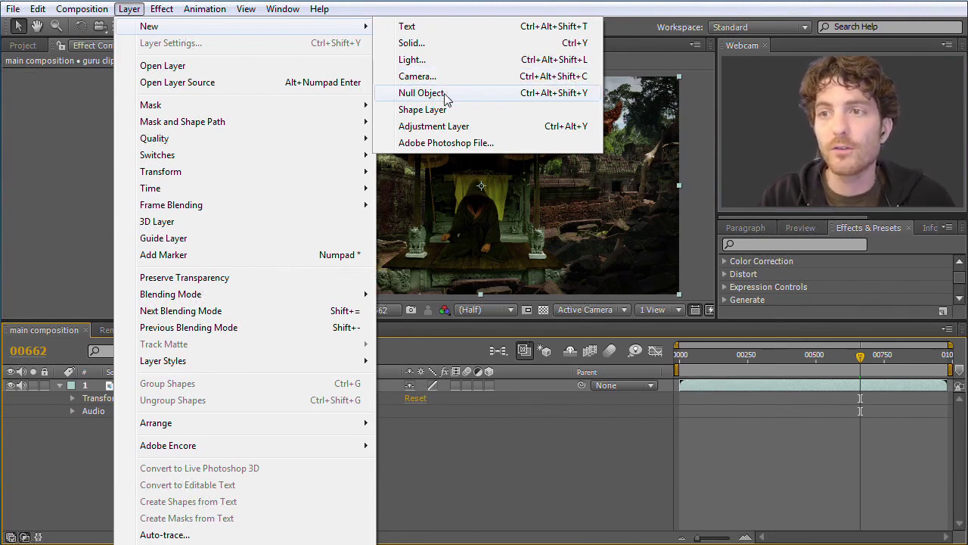
pyautogui.click(419, 43)
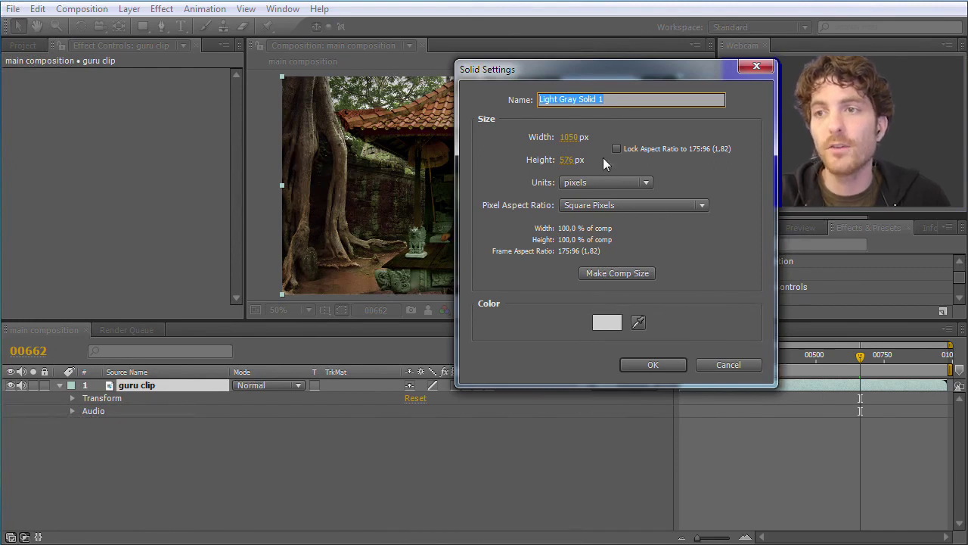
pyautogui.click(627, 273)
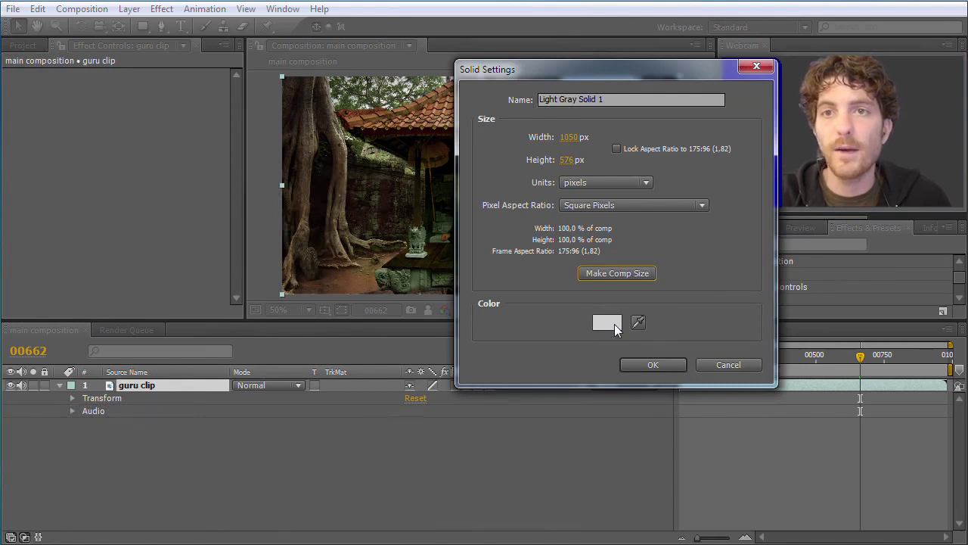
pyautogui.click(623, 97)
pyautogui.write('Lightning')
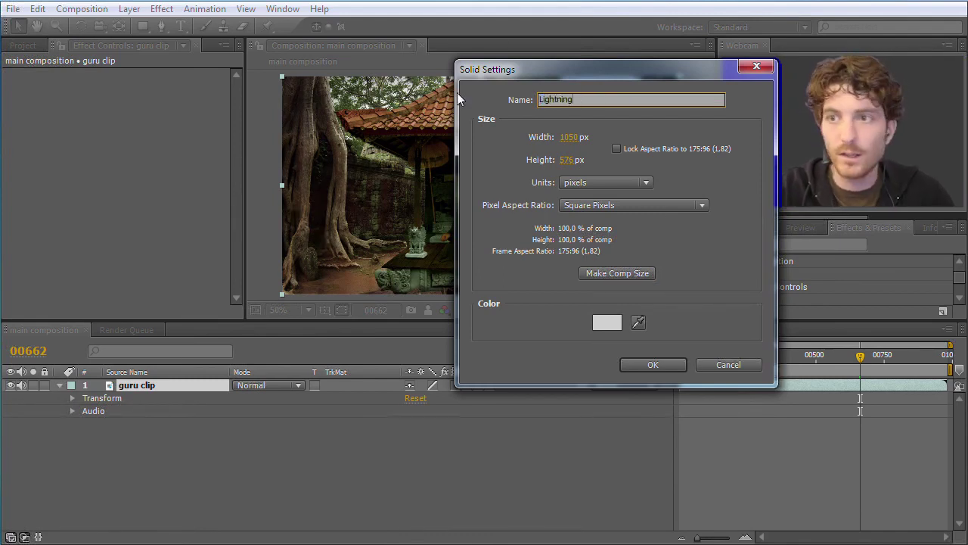
pyautogui.click(652, 365)
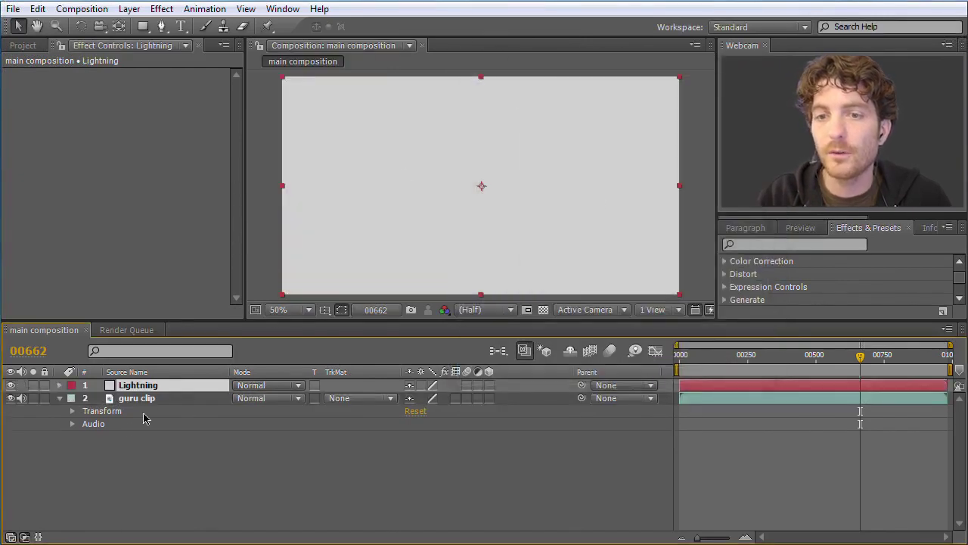
# - Try shifting the Lightning solid within the frame, then undo the move
pyautogui.moveTo(387, 214); pyautogui.dragTo(423, 228)
pyautogui.click(423, 230)
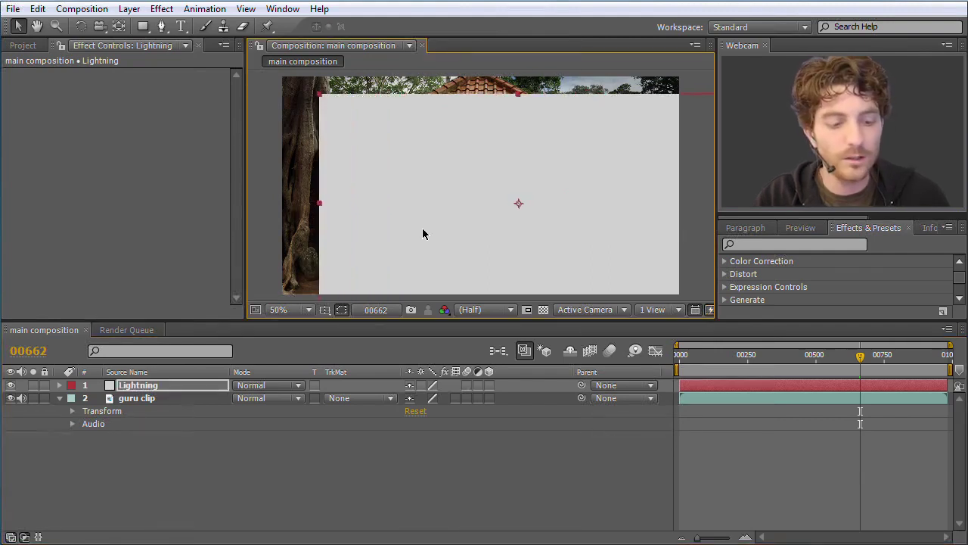
pyautogui.hotkey('ctrl', 'z')
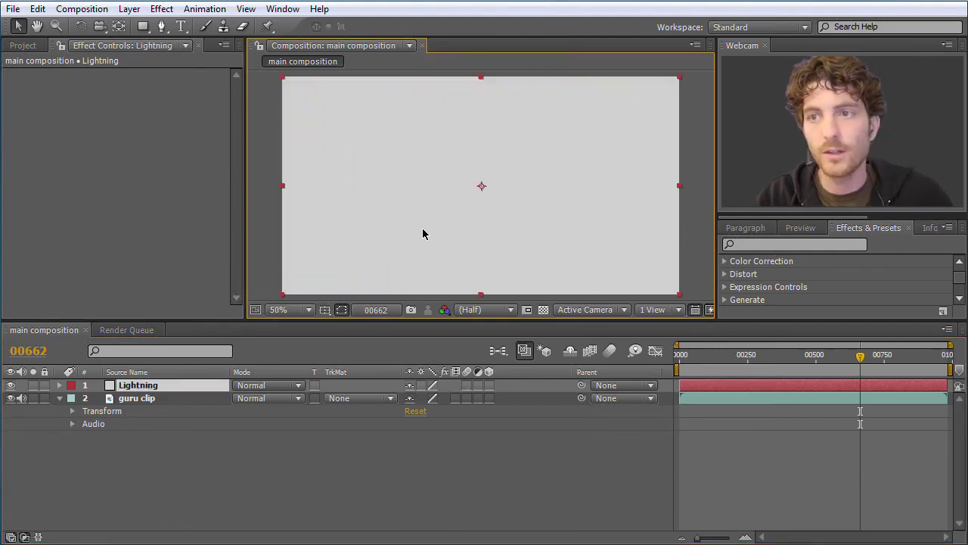
# - Apply the Advanced Lightning effect from the Generate category to the Lightning solid layer
pyautogui.click(148, 400)
pyautogui.click(150, 386)
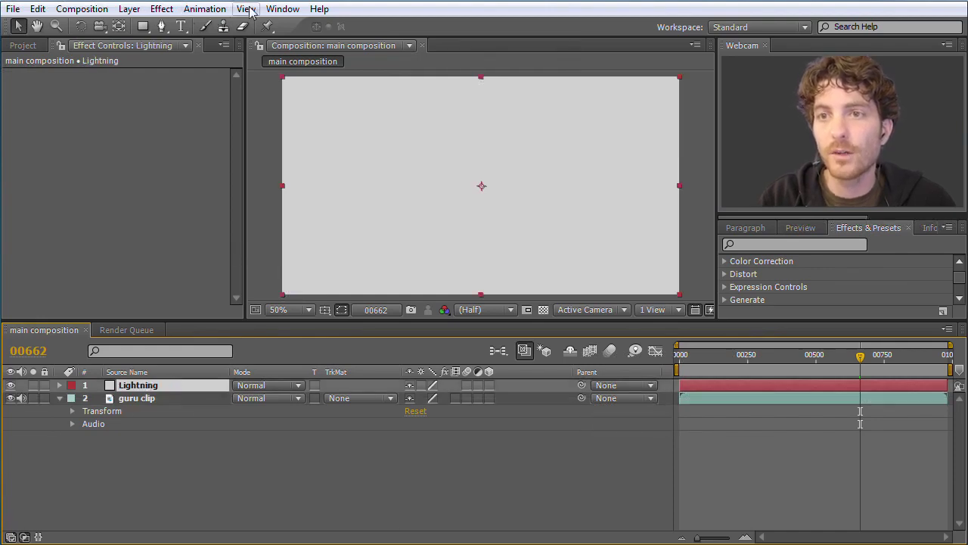
pyautogui.click(162, 10)
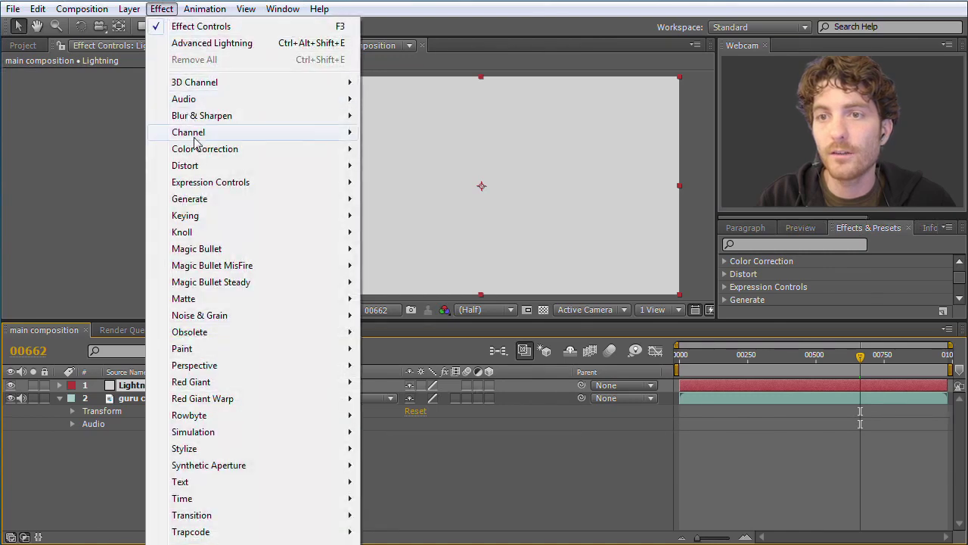
pyautogui.moveTo(219, 200)
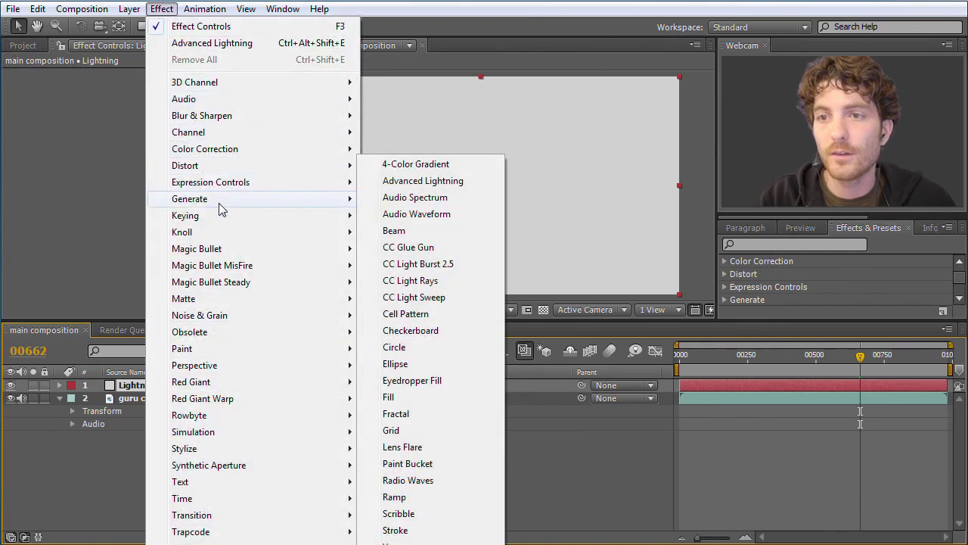
pyautogui.click(402, 182)
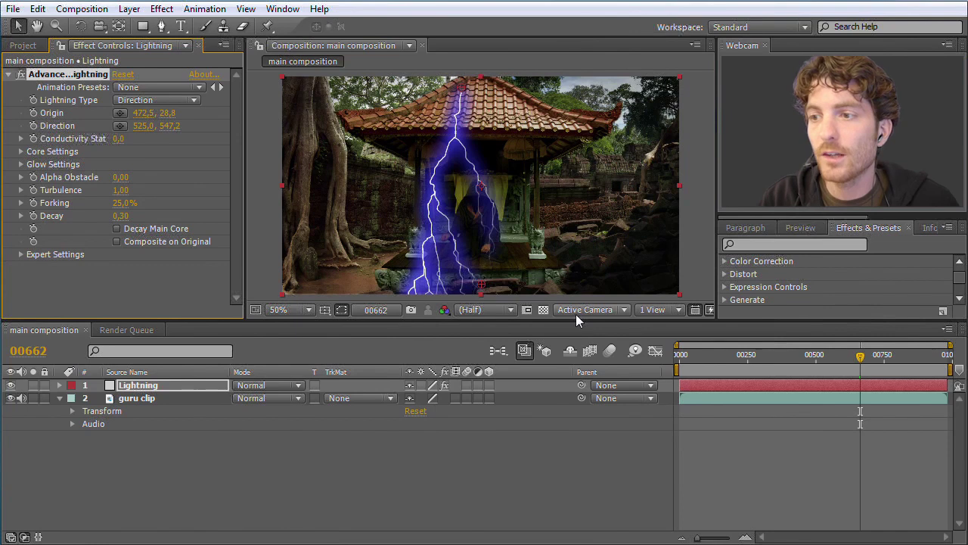
# - Trim the start of the Lightning layer to about frame 430, where the guru holds both fingers up beside his head
pyautogui.moveTo(861, 357); pyautogui.dragTo(830, 361)
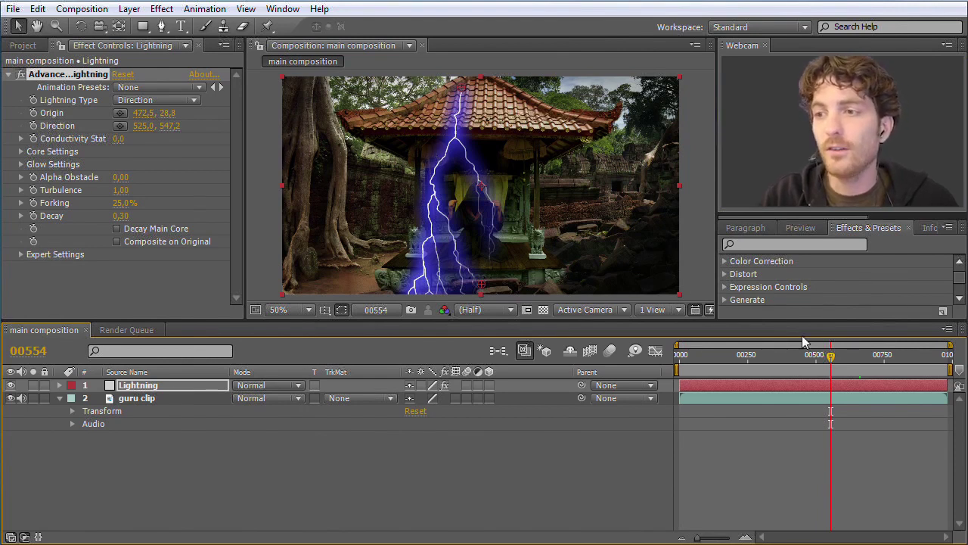
pyautogui.moveTo(832, 356); pyautogui.dragTo(749, 355)
pyautogui.moveTo(681, 386); pyautogui.dragTo(793, 365)
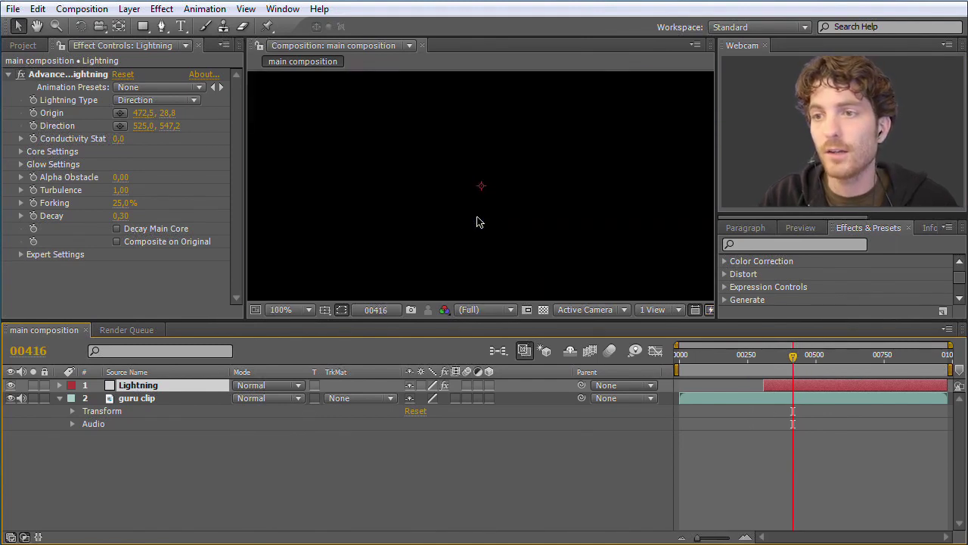
pyautogui.scroll(2, 479, 221)
pyautogui.scroll(1, 475, 236)
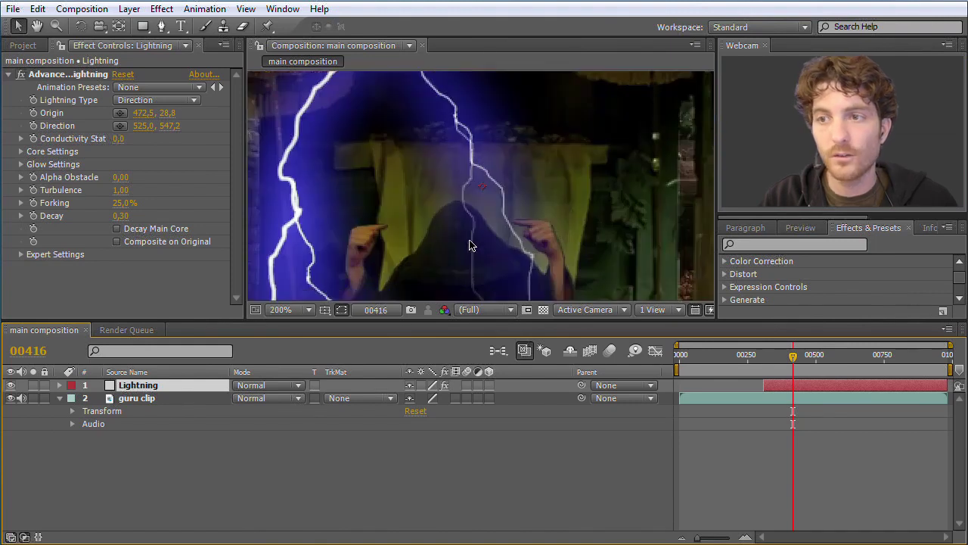
# - Trim the end of the Lightning layer to frame 516, testing a longer duration before returning to that frame
pyautogui.moveTo(793, 357); pyautogui.dragTo(822, 362)
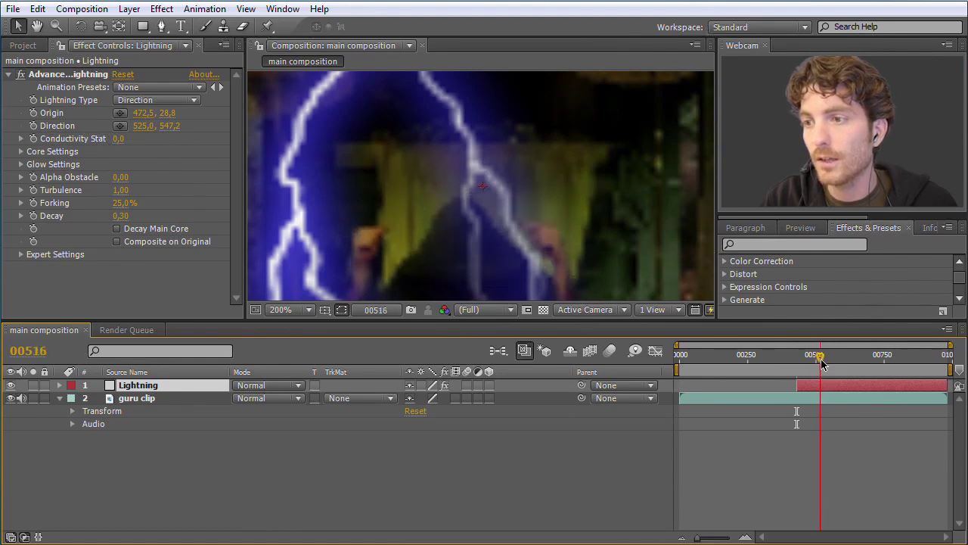
pyautogui.moveTo(952, 386); pyautogui.dragTo(822, 386)
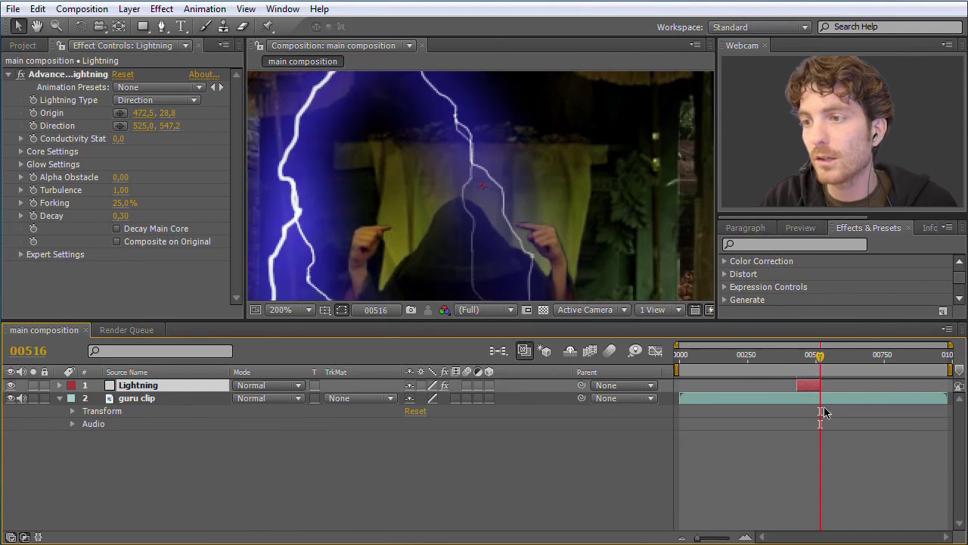
pyautogui.moveTo(823, 386); pyautogui.dragTo(865, 388)
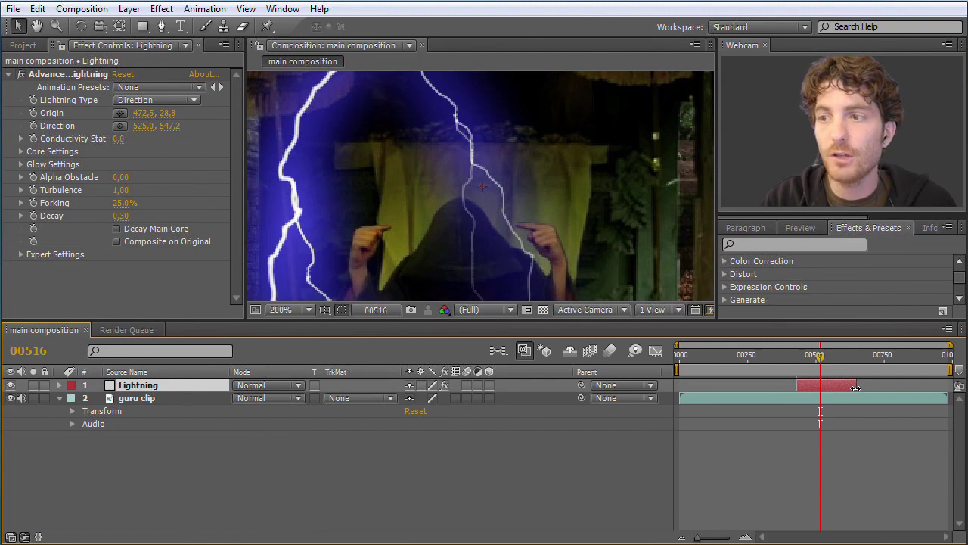
pyautogui.moveTo(854, 387)
pyautogui.mouseDown()
pyautogui.moveTo(826, 386)
pyautogui.moveTo(860, 386)
pyautogui.moveTo(835, 387)
pyautogui.mouseUp()
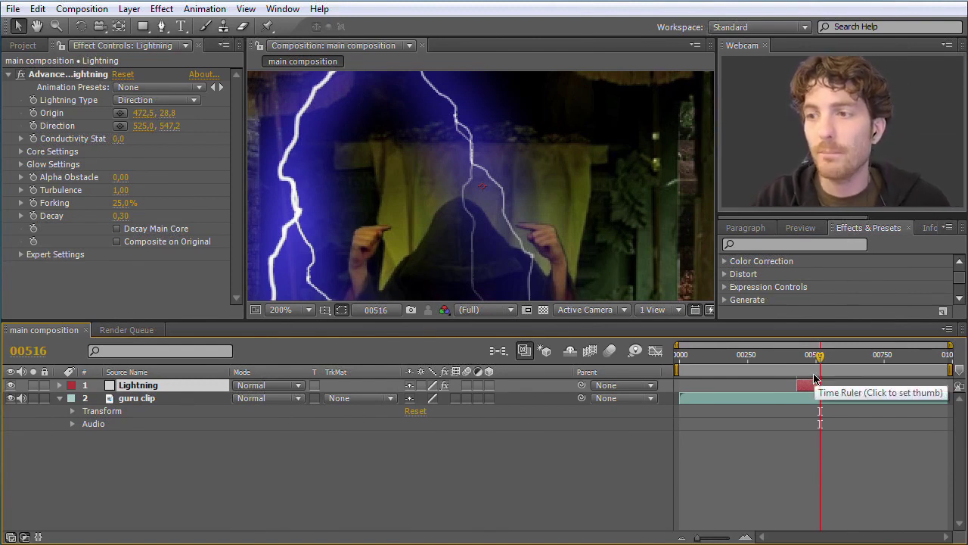
# - Scrub between frames 410 and 491 to check the Lightning layer's timing with the whole composition in view at 50%
pyautogui.moveTo(821, 357); pyautogui.dragTo(791, 361)
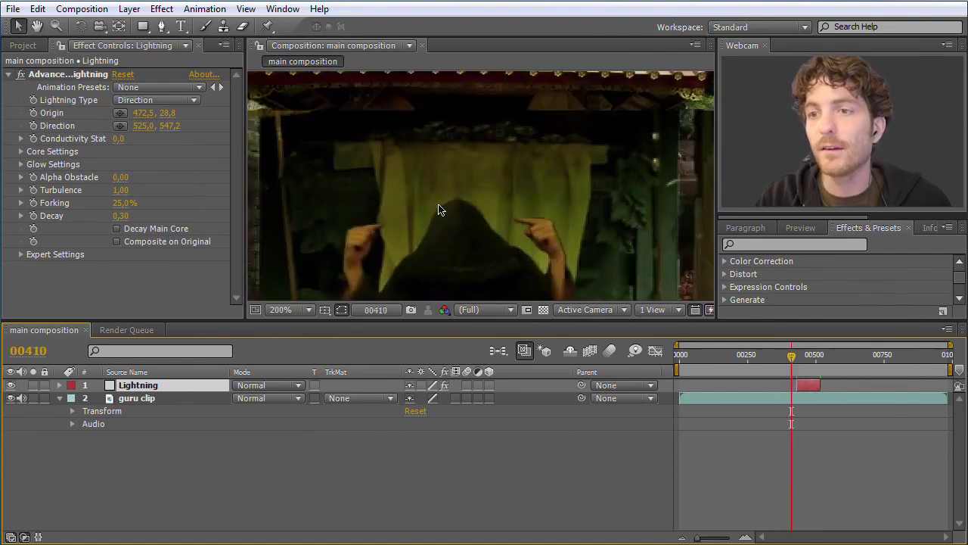
pyautogui.scroll(-1, 439, 206)
pyautogui.scroll(-1, 441, 210)
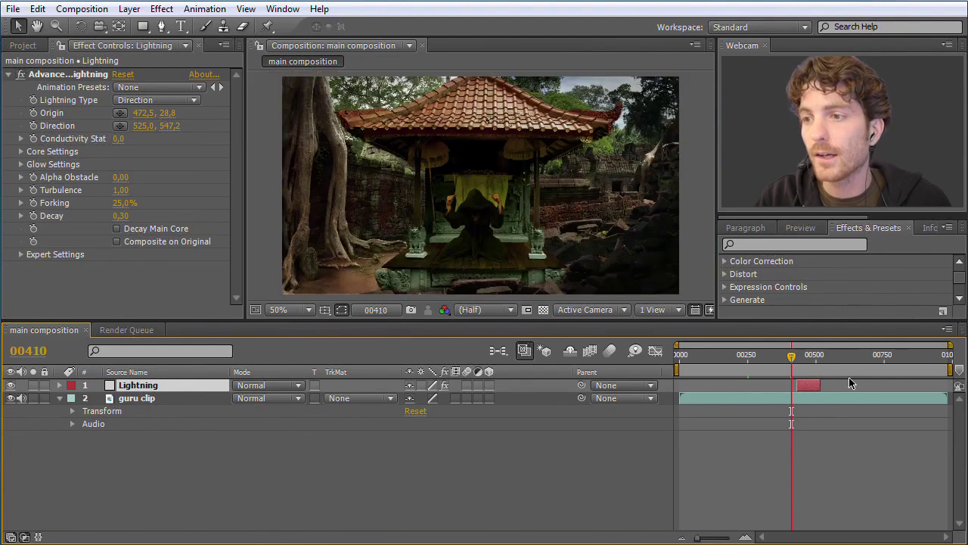
pyautogui.moveTo(791, 360); pyautogui.dragTo(814, 360)
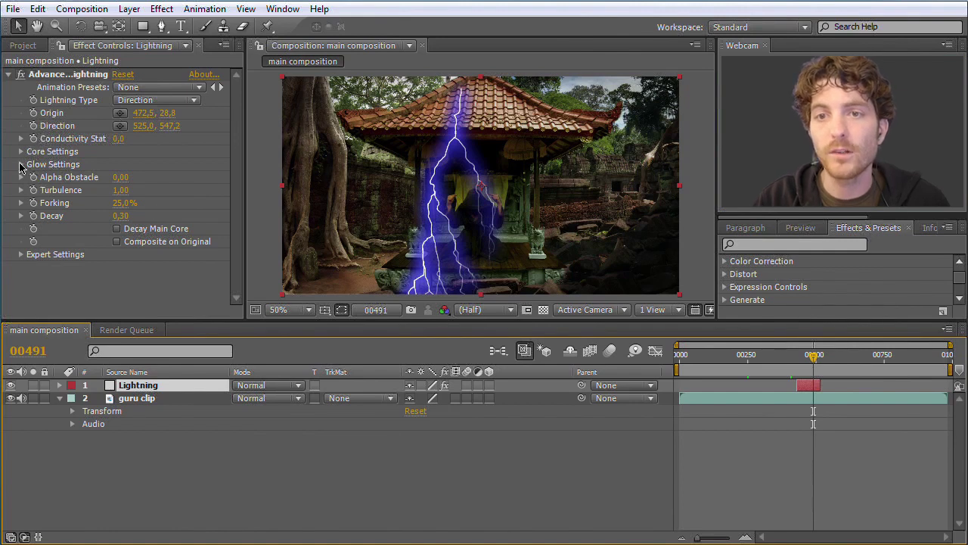
# - Change the Advanced Lightning effect's Glow Color from blue to red, FF3232
pyautogui.click(22, 165)
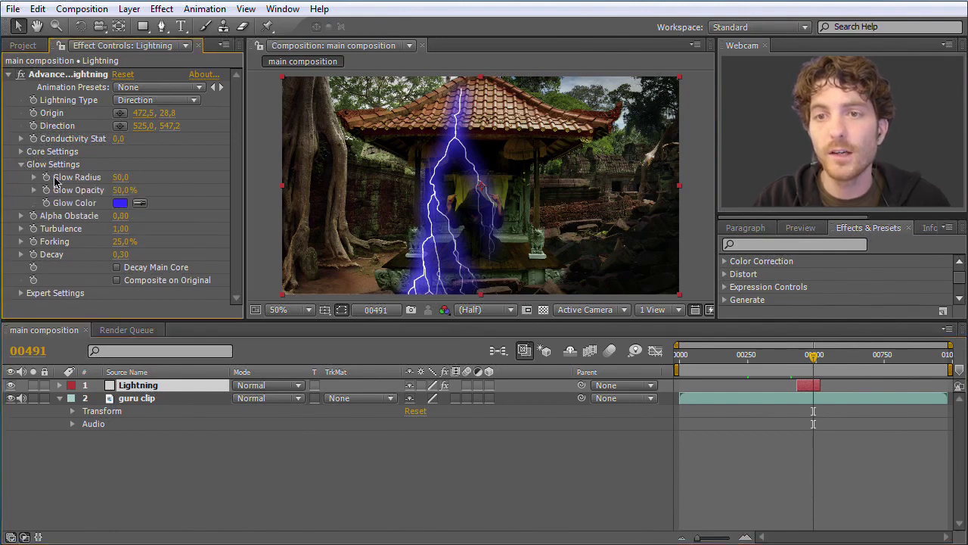
pyautogui.click(124, 205)
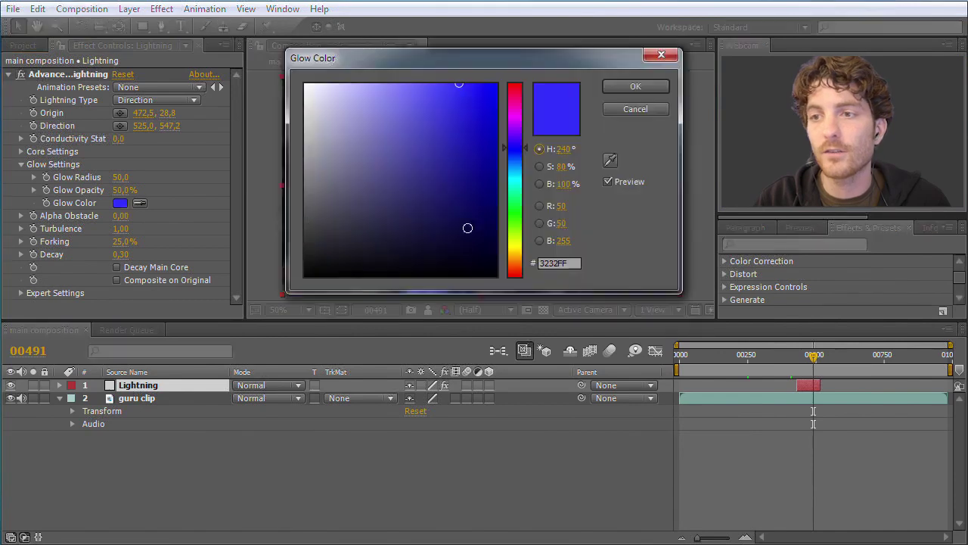
pyautogui.moveTo(518, 230); pyautogui.dragTo(516, 57)
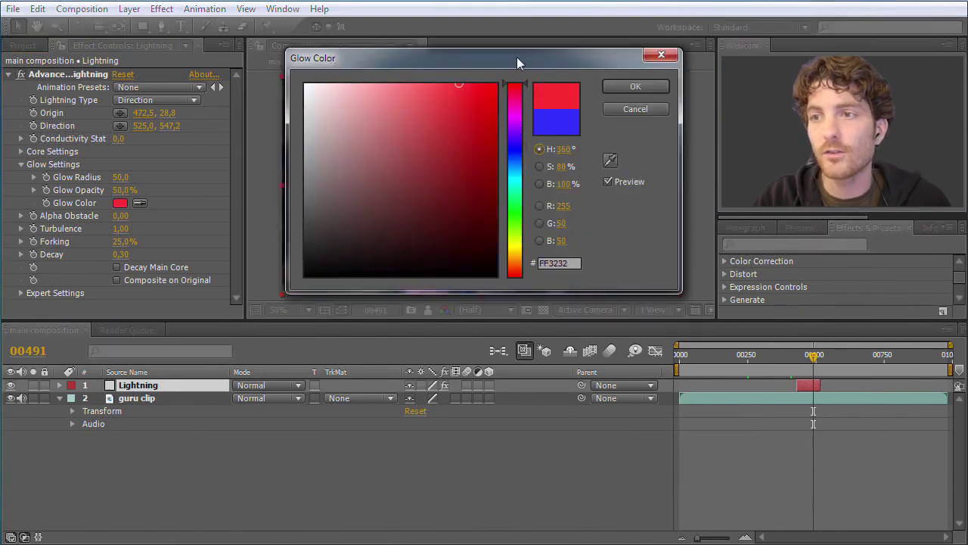
pyautogui.click(640, 89)
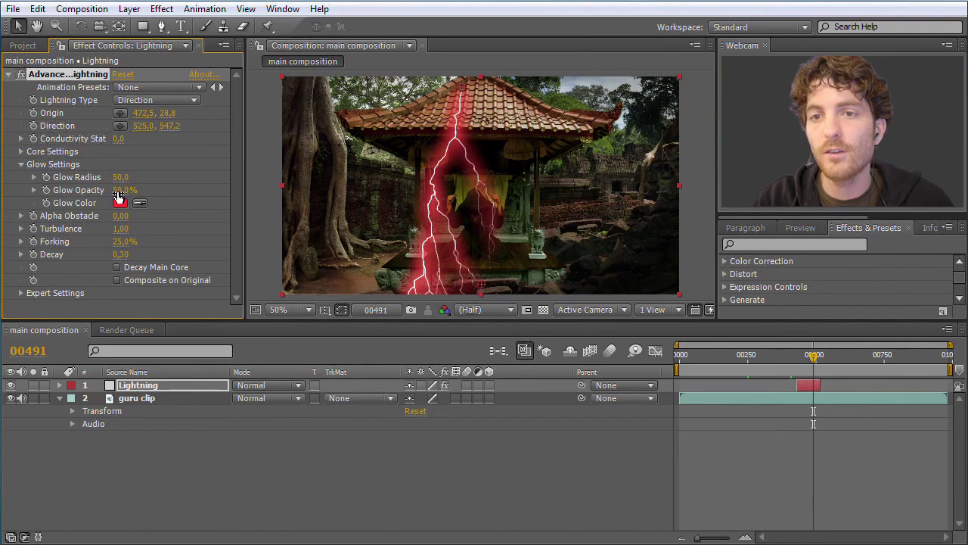
# - Try out different lightning glow strengths, raising the Glow Opacity to 100% and the Glow Radius to about 221
pyautogui.moveTo(120, 194); pyautogui.dragTo(145, 201)
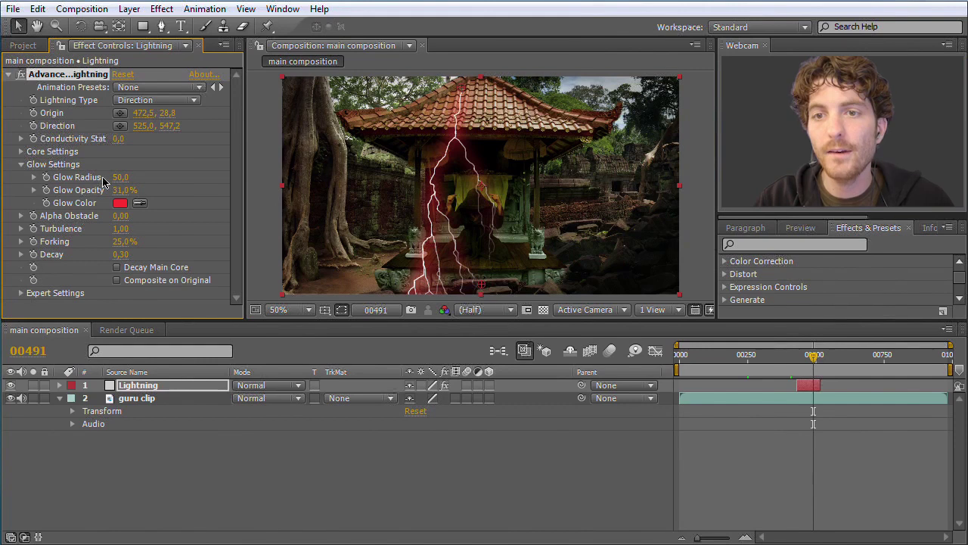
pyautogui.moveTo(144, 185); pyautogui.dragTo(274, 190)
pyautogui.moveTo(120, 190); pyautogui.dragTo(192, 189)
pyautogui.moveTo(124, 181)
pyautogui.mouseDown()
pyautogui.moveTo(110, 186)
pyautogui.moveTo(127, 184)
pyautogui.mouseUp()
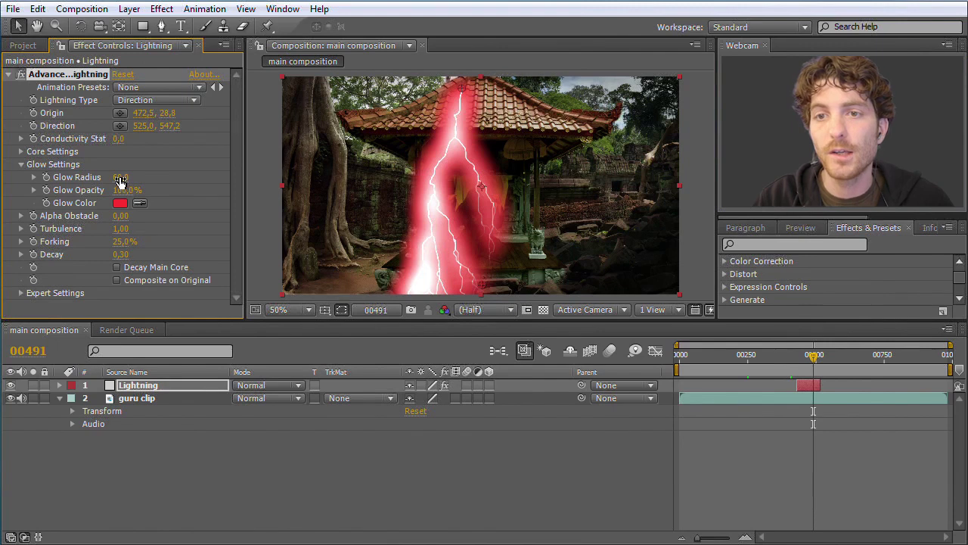
pyautogui.moveTo(120, 181); pyautogui.dragTo(240, 185)
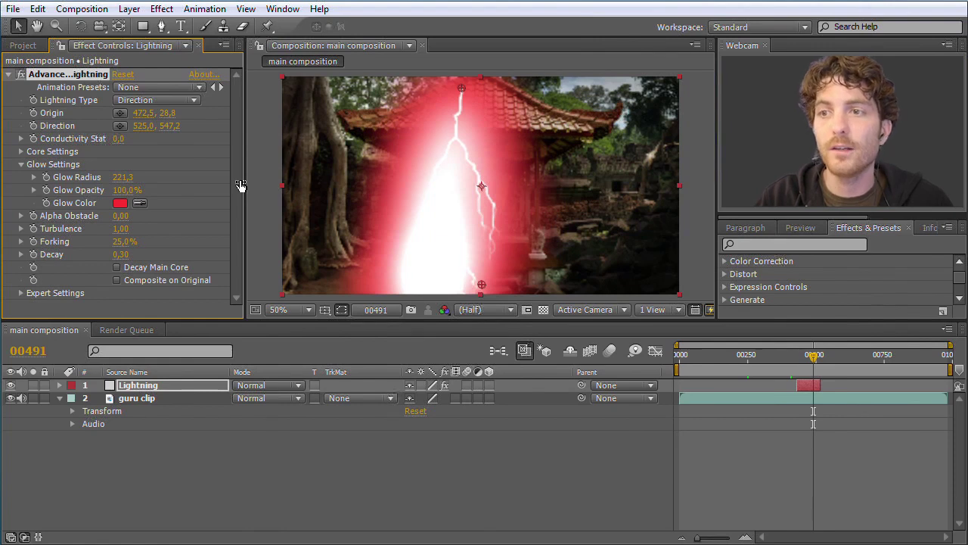
pyautogui.moveTo(241, 185); pyautogui.dragTo(127, 196)
# - Set the lightning's Glow Opacity to 30% and Glow Radius to 30, and check the glow at 100% magnification
pyautogui.click(126, 191)
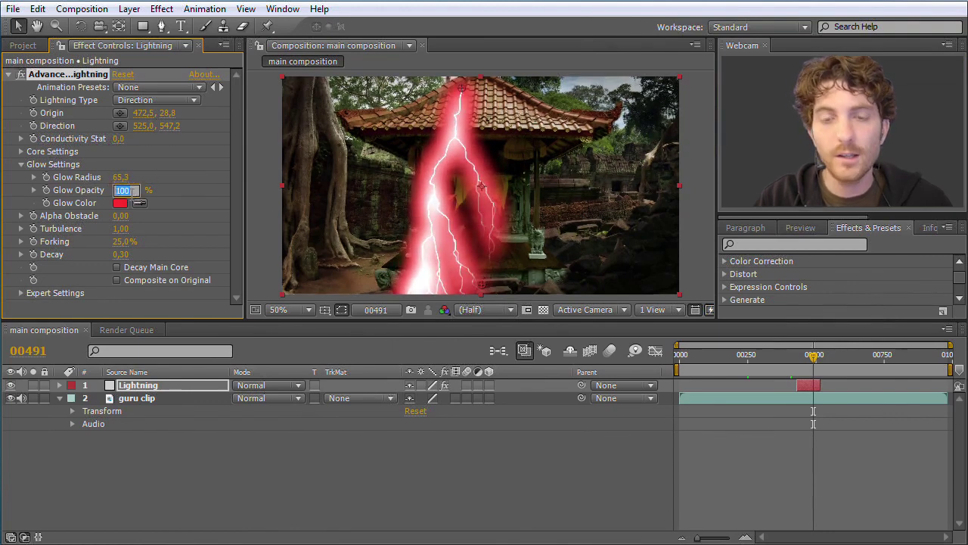
pyautogui.write('30,')
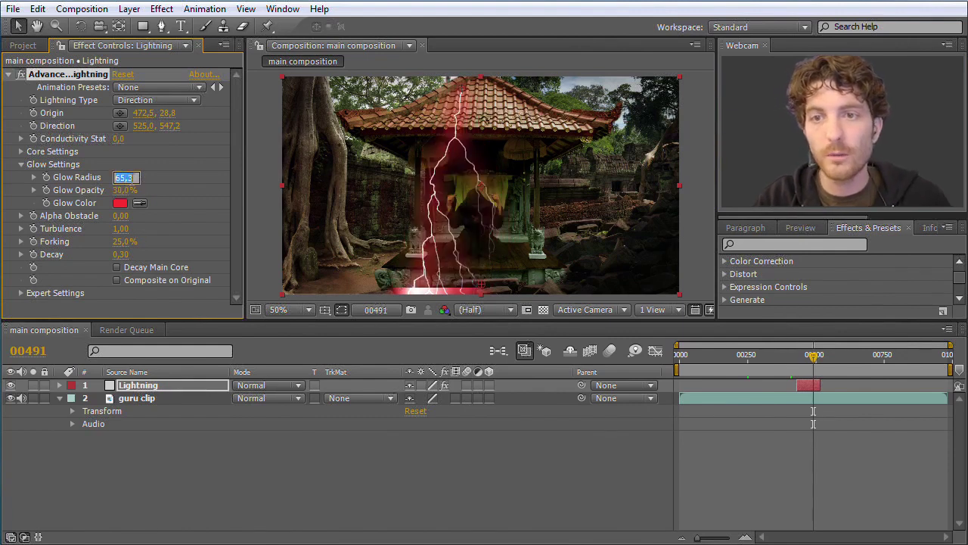
pyautogui.click(125, 177)
pyautogui.write('5,0')
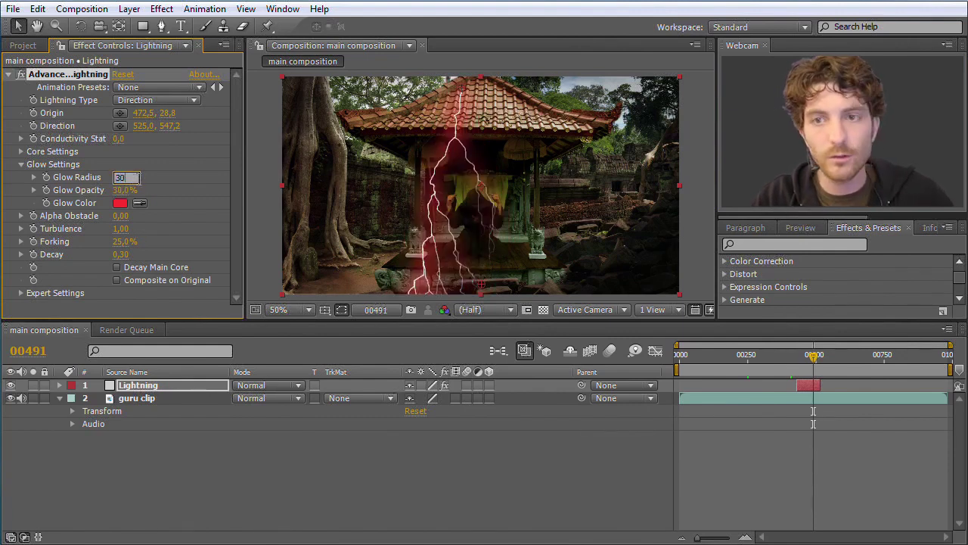
pyautogui.press('Return')
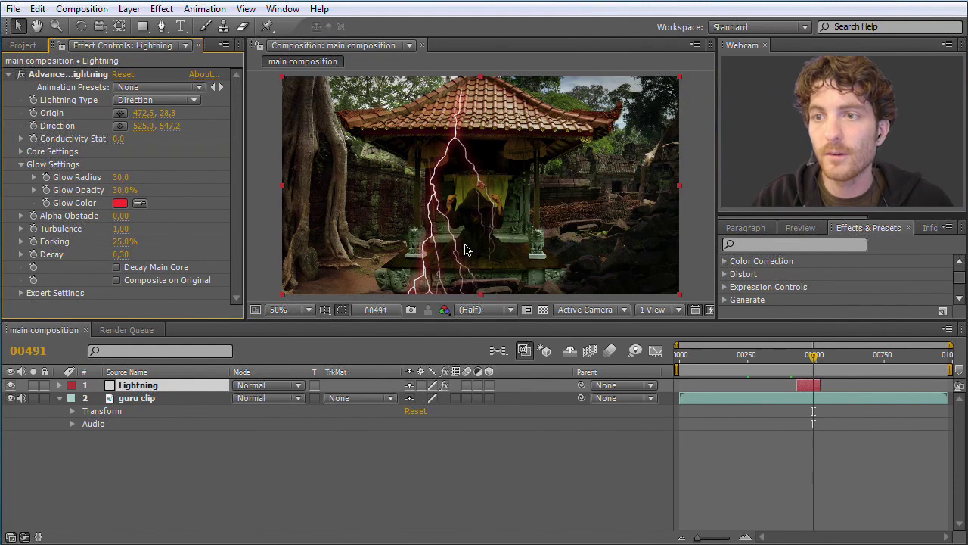
pyautogui.press('/')
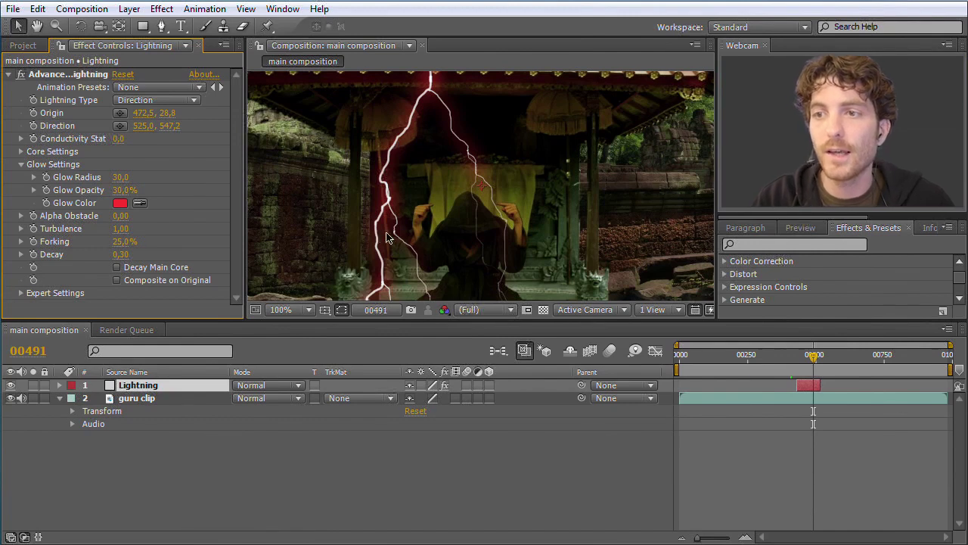
pyautogui.hotkey('shift', '/')
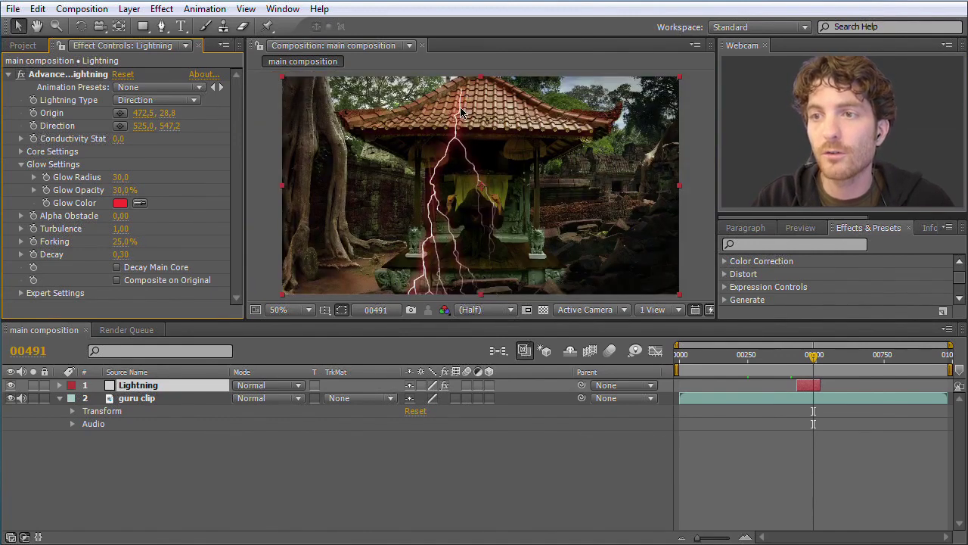
# - Set the Lightning Type to Strike and move the Origin to about 464,5 / 315,8, at the guru's fingertip on the image's left side
pyautogui.click(195, 101)
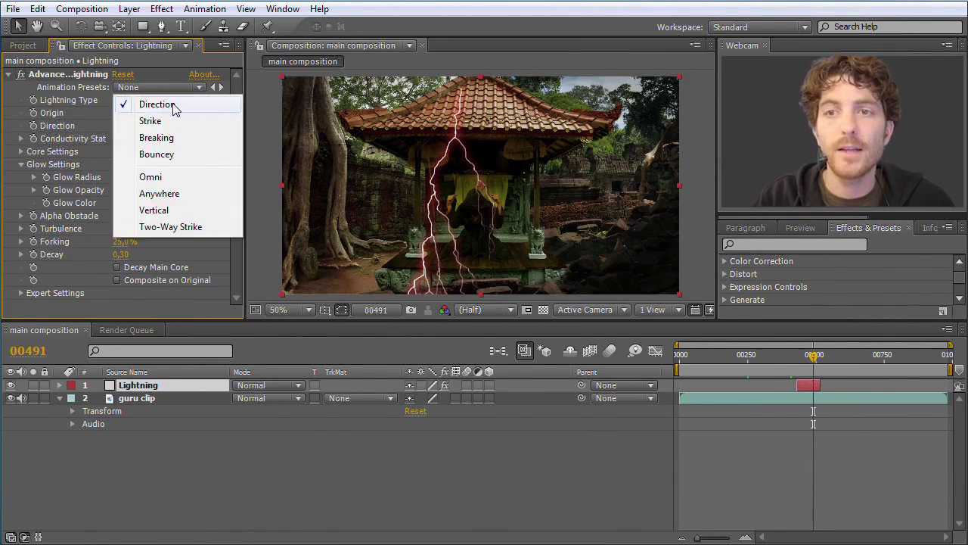
pyautogui.click(162, 122)
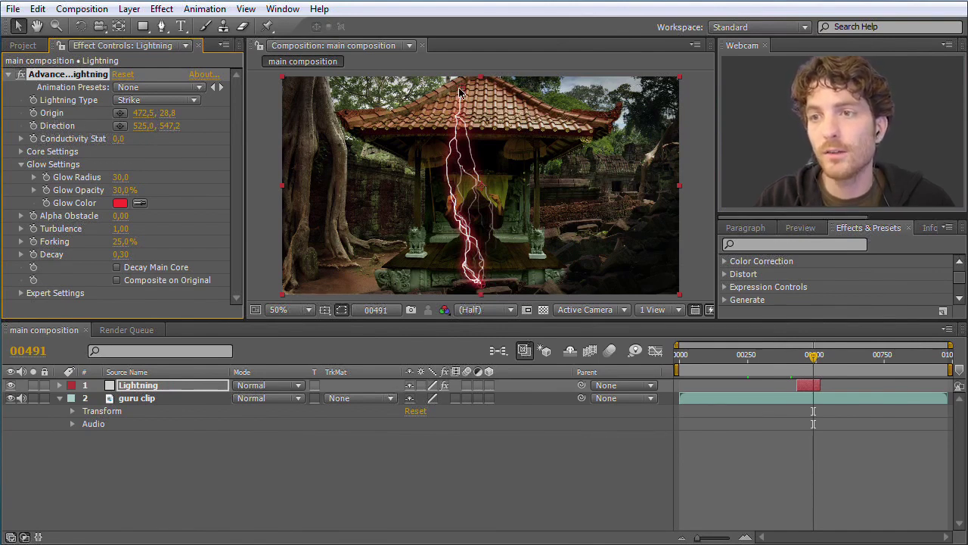
pyautogui.moveTo(466, 91); pyautogui.dragTo(407, 150)
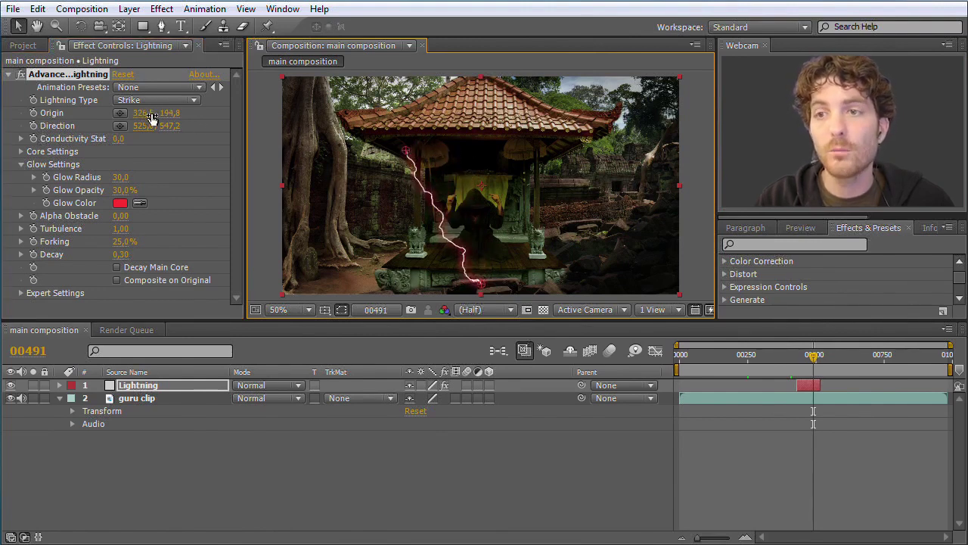
pyautogui.moveTo(407, 150)
pyautogui.mouseDown()
pyautogui.moveTo(368, 208)
pyautogui.moveTo(434, 150)
pyautogui.moveTo(408, 170)
pyautogui.moveTo(409, 159)
pyautogui.mouseUp()
pyautogui.moveTo(166, 114); pyautogui.dragTo(238, 121)
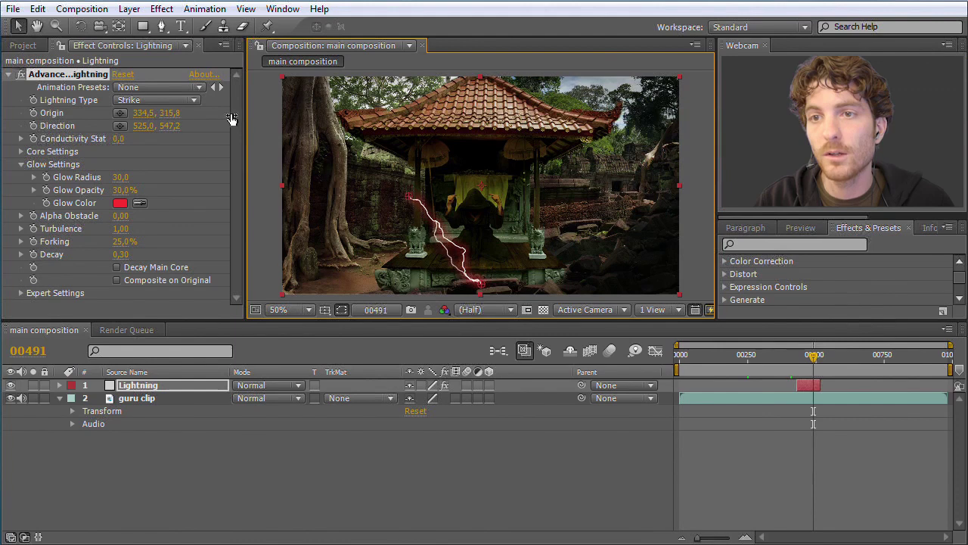
pyautogui.moveTo(145, 117); pyautogui.dragTo(238, 122)
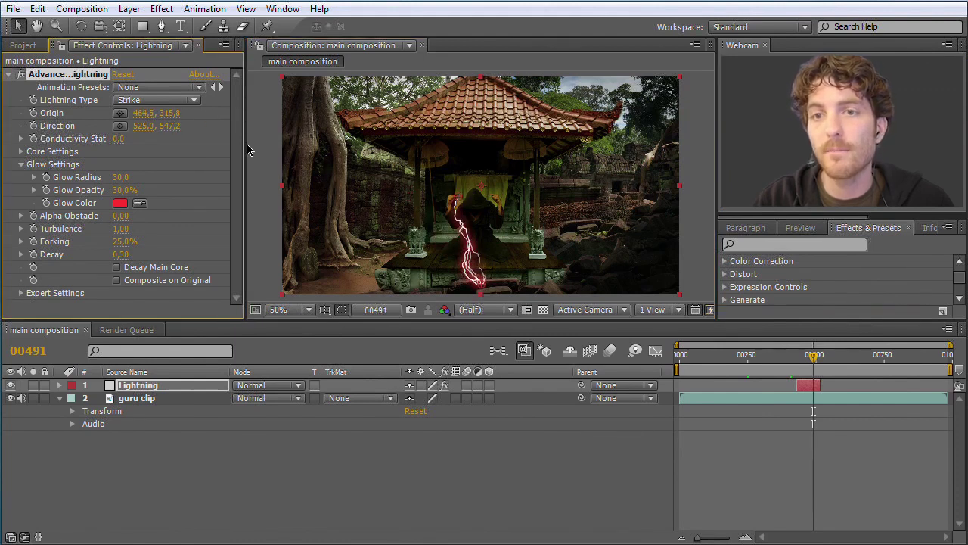
# - Place the bolt between the guru's fingertips, with the Direction at about 542,5 / 310,7 and the Origin at about 461,5 / 311,8
pyautogui.moveTo(482, 284); pyautogui.dragTo(489, 191)
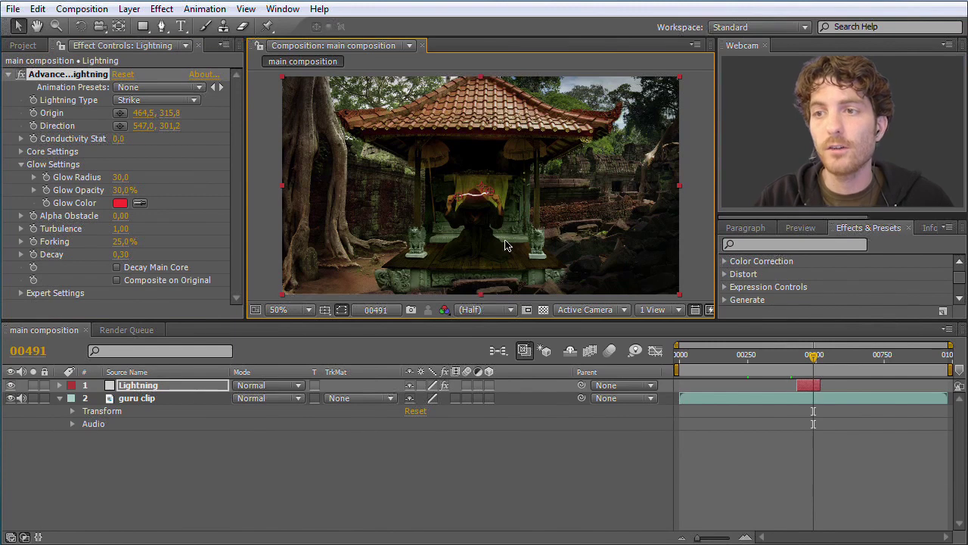
pyautogui.scroll(3, 490, 207)
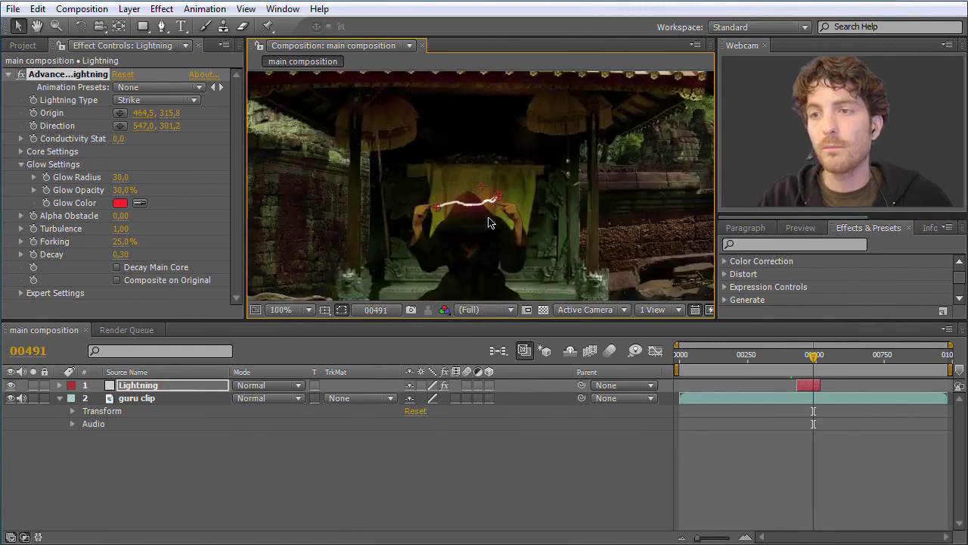
pyautogui.moveTo(458, 227); pyautogui.dragTo(439, 185)
pyautogui.moveTo(500, 166); pyautogui.dragTo(493, 181)
pyautogui.moveTo(373, 189); pyautogui.dragTo(367, 183)
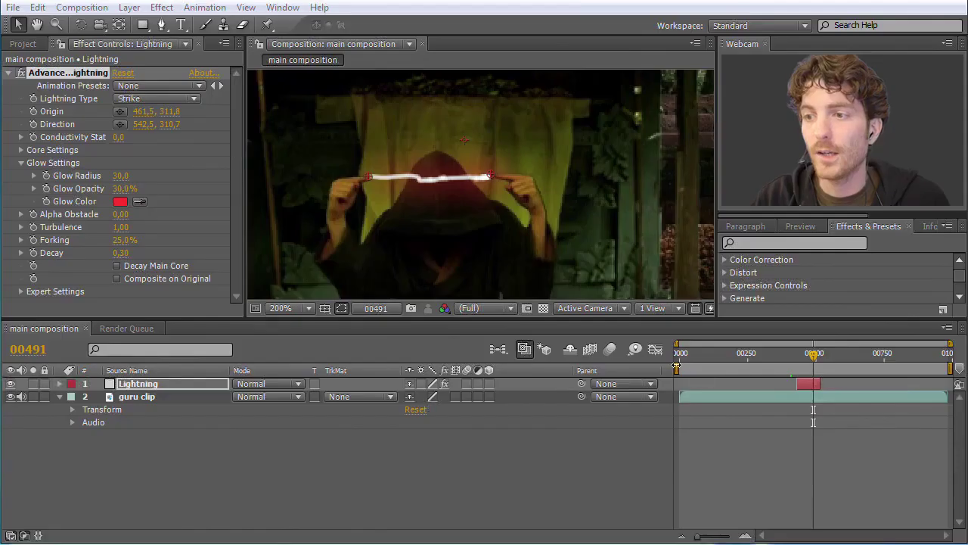
# - Narrow the work area to the stretch just around the Lightning layer and play a RAM preview of it
pyautogui.moveTo(681, 368); pyautogui.dragTo(782, 368)
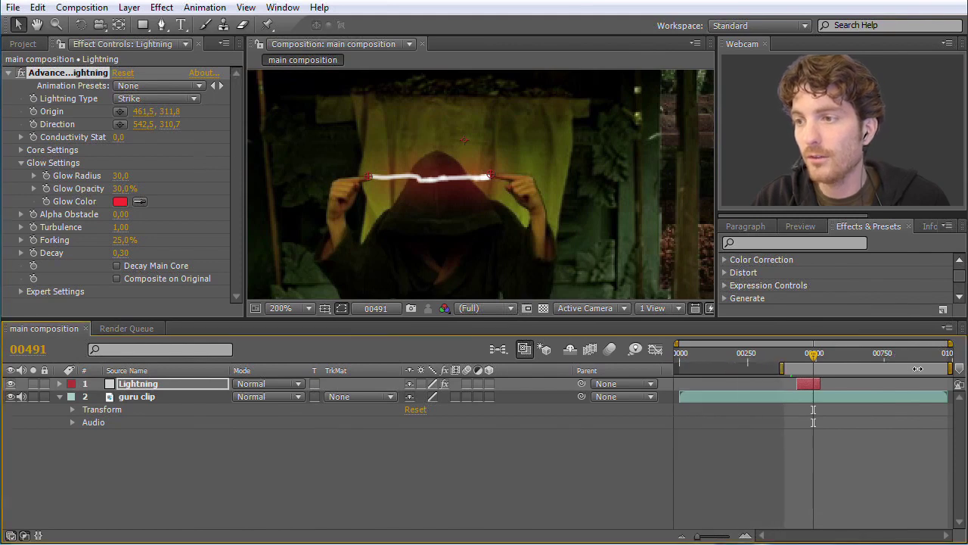
pyautogui.moveTo(935, 368); pyautogui.dragTo(820, 368)
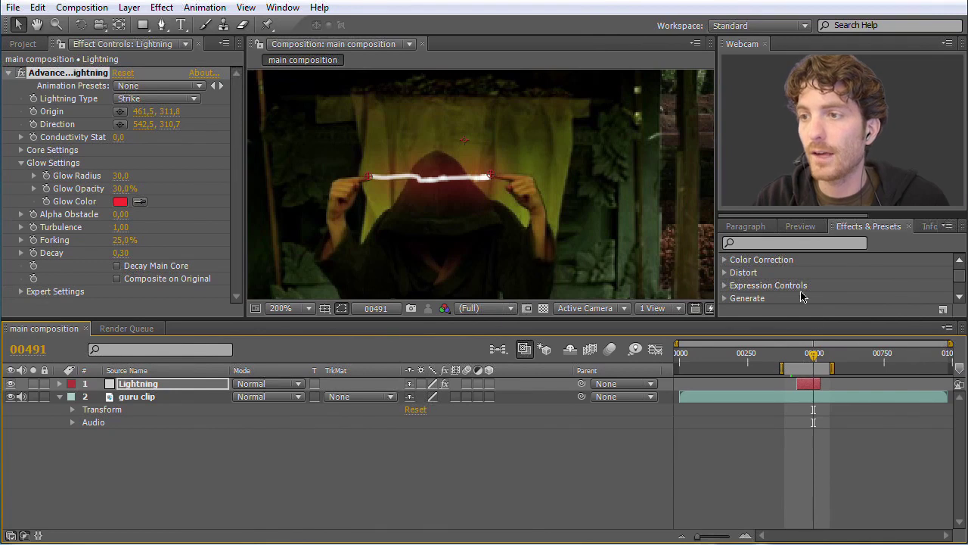
pyautogui.click(802, 227)
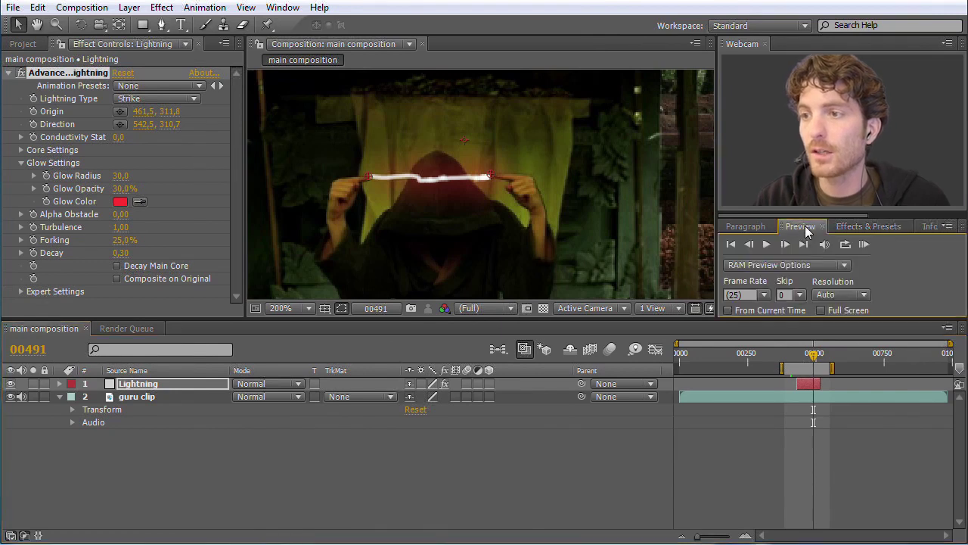
pyautogui.click(866, 244)
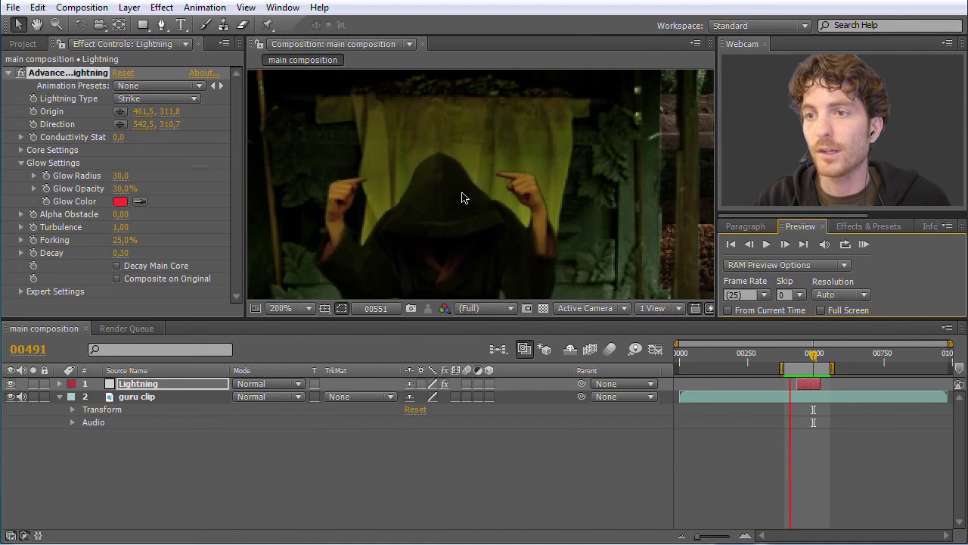
pyautogui.click(864, 246)
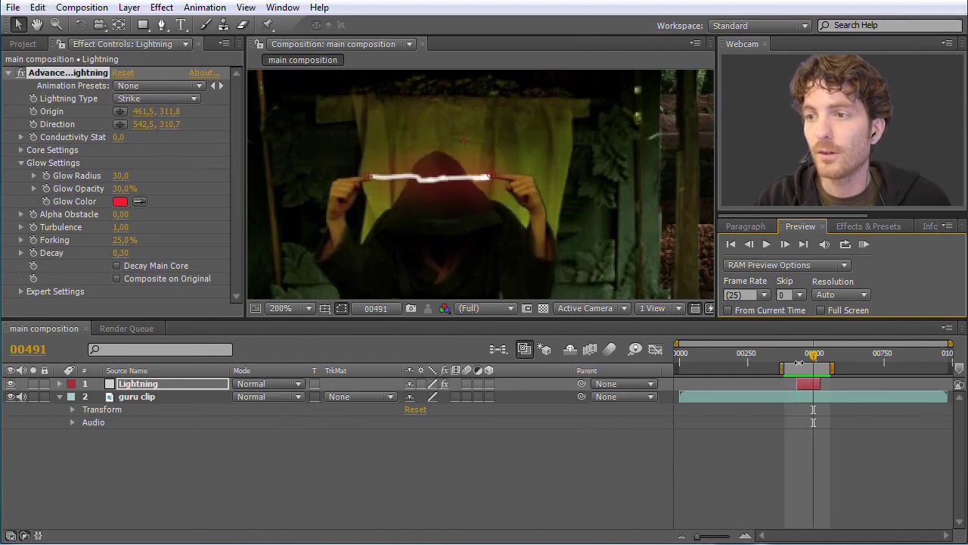
# - Scrub between about frames 416 and 488 to compare the bolt's ends with the moving fingertips
pyautogui.moveTo(816, 357)
pyautogui.mouseDown()
pyautogui.moveTo(828, 357)
pyautogui.moveTo(789, 359)
pyautogui.moveTo(797, 360)
pyautogui.mouseUp()
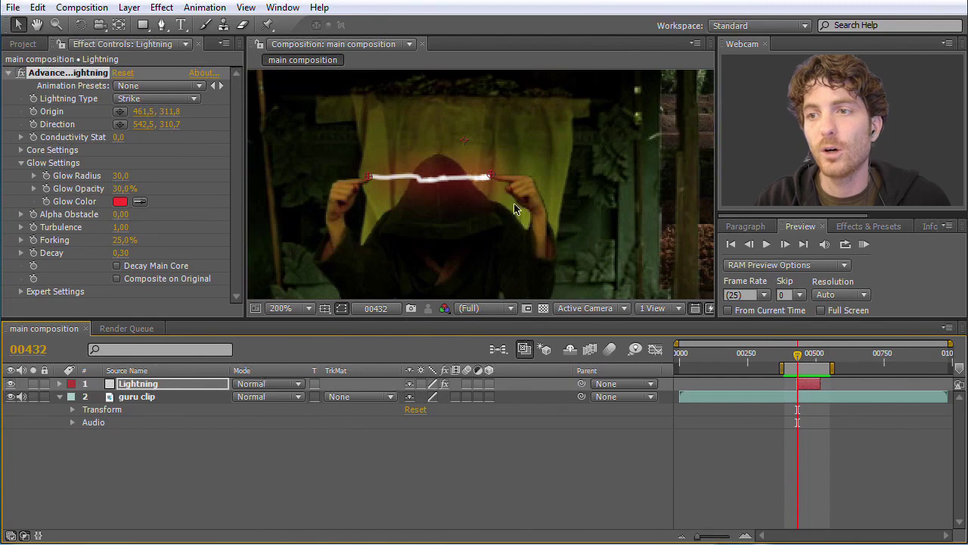
pyautogui.moveTo(794, 355); pyautogui.dragTo(813, 356)
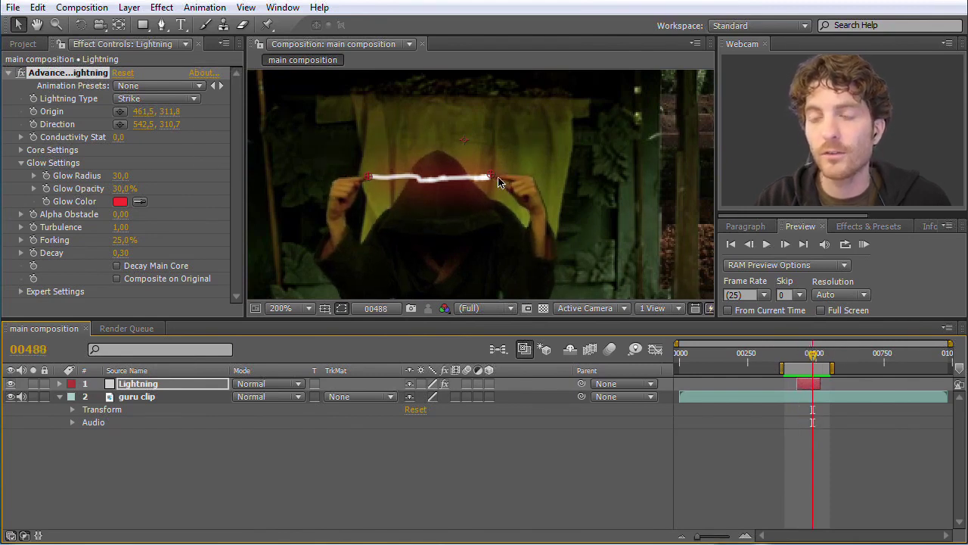
pyautogui.moveTo(817, 360); pyautogui.dragTo(797, 361)
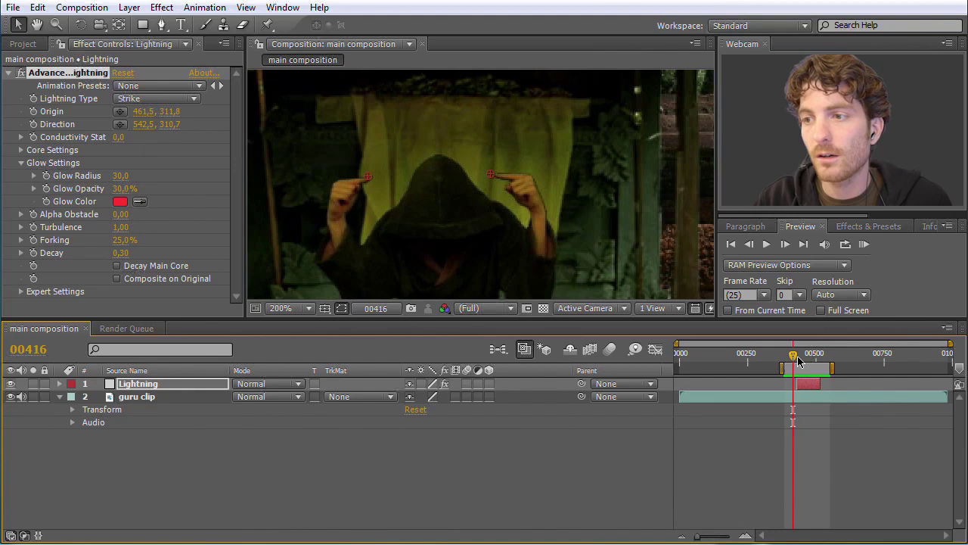
# - At frame 430, realign the bolt's ends with the fingertips, Origin at about 462,5 / 315,8 and Direction at about 544,3 / 312,7
pyautogui.moveTo(795, 362); pyautogui.dragTo(800, 362)
pyautogui.moveTo(367, 177); pyautogui.dragTo(369, 181)
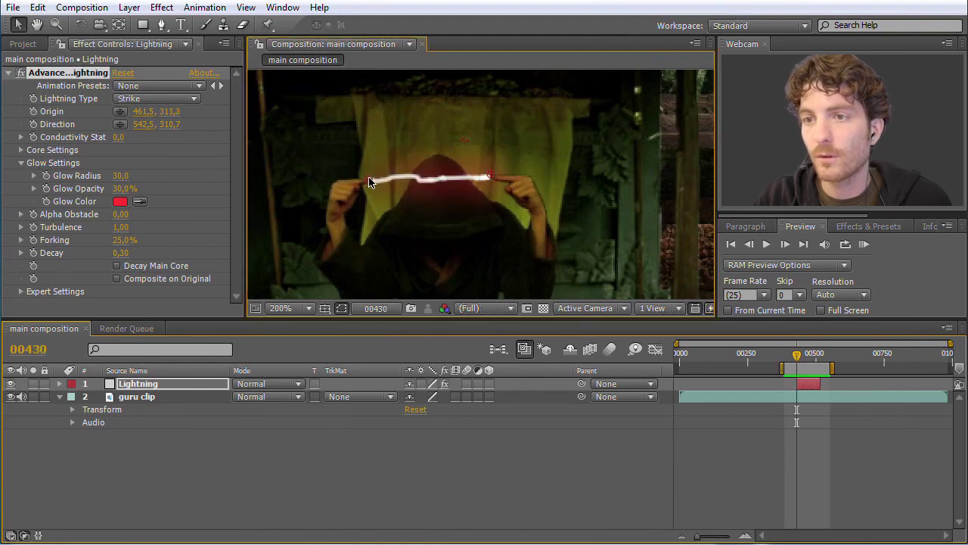
pyautogui.moveTo(492, 176); pyautogui.dragTo(490, 179)
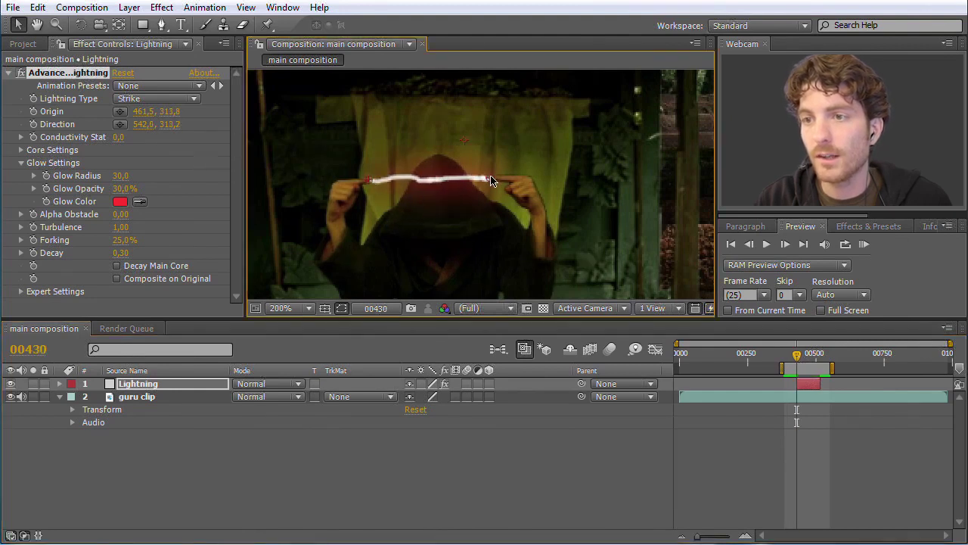
pyautogui.scroll(2, 450, 224)
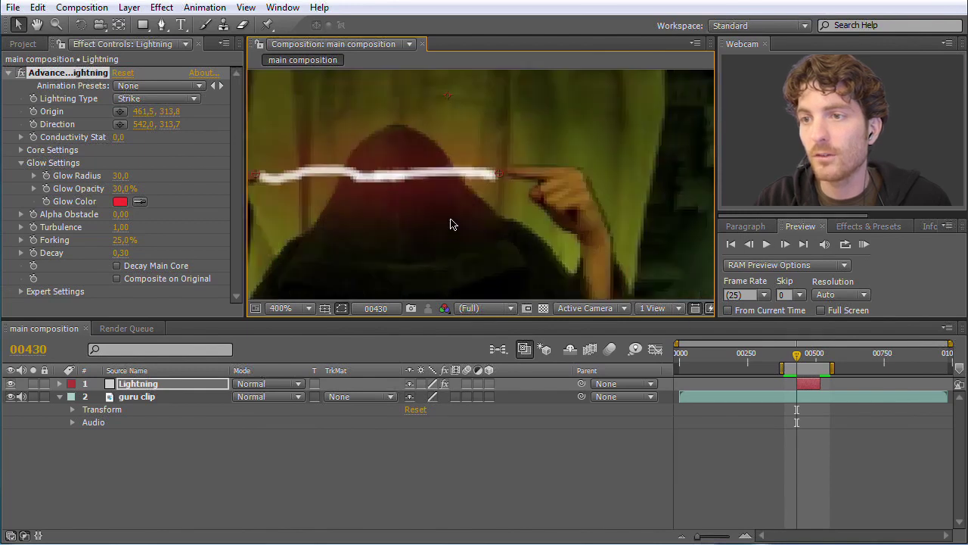
pyautogui.moveTo(357, 232); pyautogui.dragTo(431, 227)
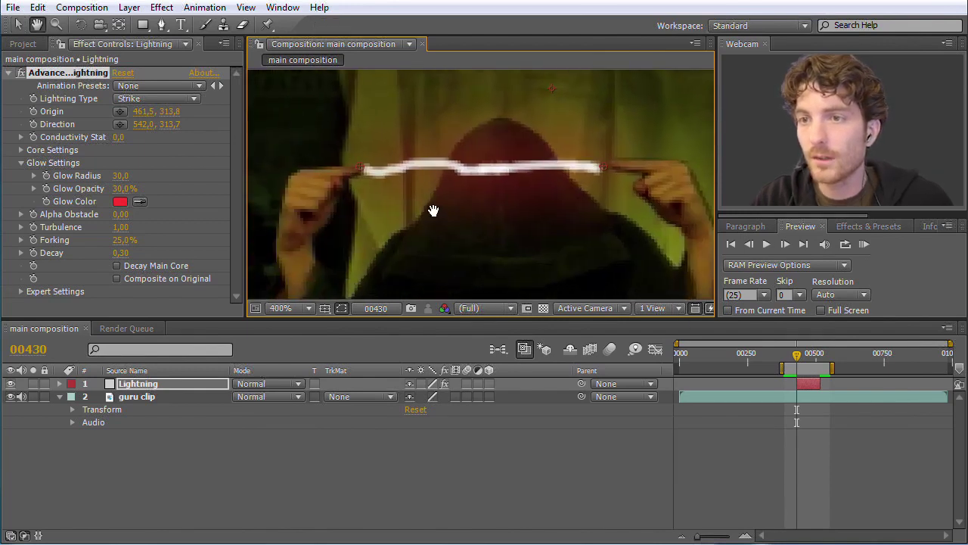
pyautogui.moveTo(357, 169); pyautogui.dragTo(361, 179)
pyautogui.moveTo(603, 171); pyautogui.dragTo(610, 168)
# - At frame 516, realign the bolt's ends with the fingertips, Direction at about 549,0 / 312,7 and Origin at about 465,8 / 314,6, and check earlier frames
pyautogui.moveTo(797, 355); pyautogui.dragTo(821, 365)
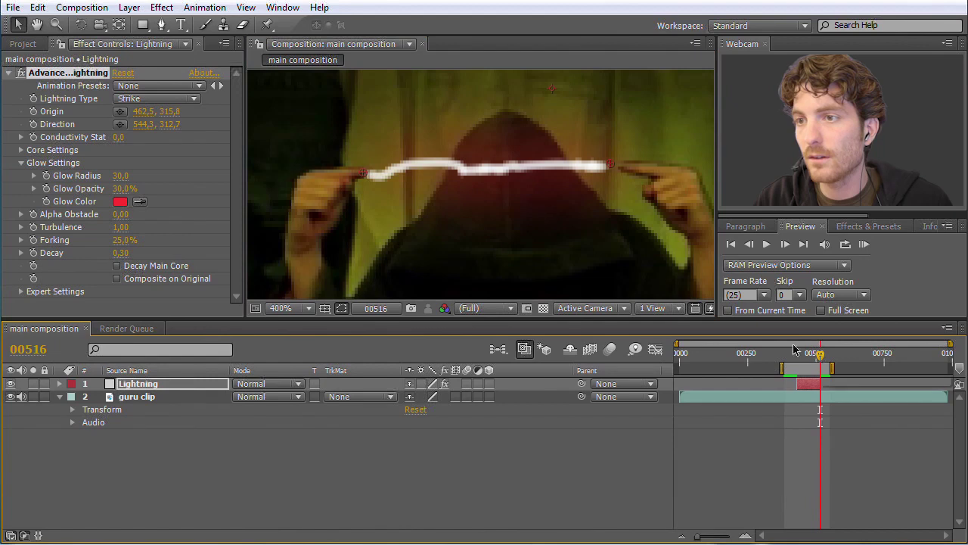
pyautogui.moveTo(613, 168); pyautogui.dragTo(629, 167)
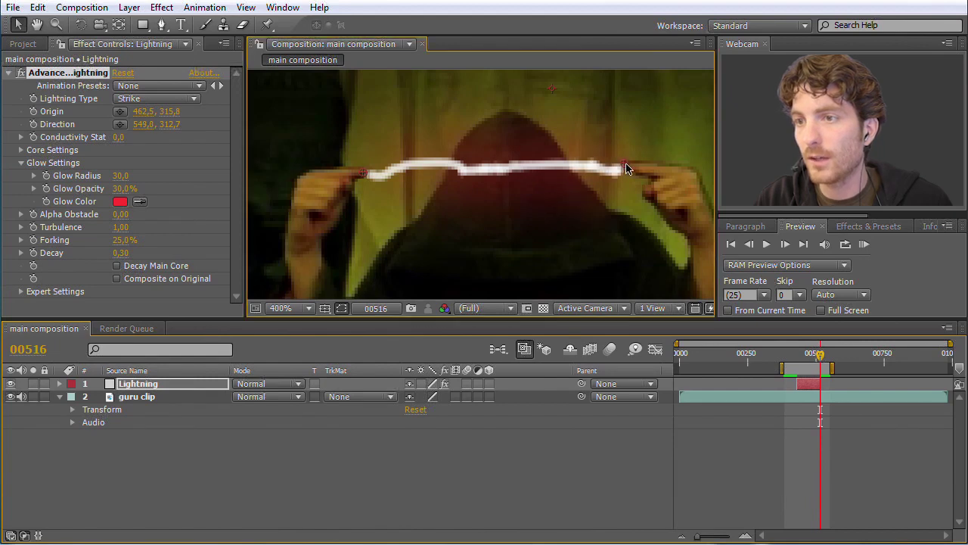
pyautogui.moveTo(362, 176)
pyautogui.mouseDown()
pyautogui.moveTo(384, 173)
pyautogui.moveTo(372, 173)
pyautogui.mouseUp()
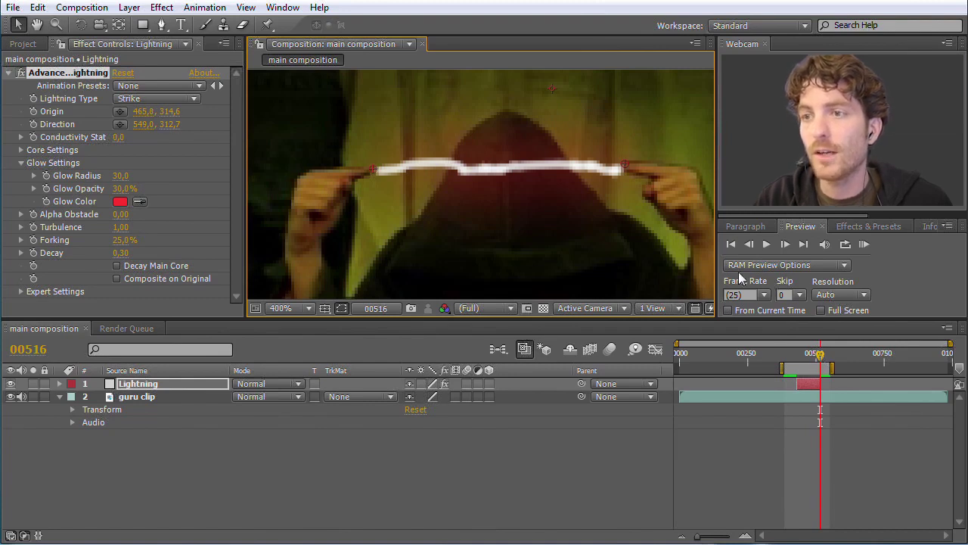
pyautogui.moveTo(827, 367); pyautogui.dragTo(811, 358)
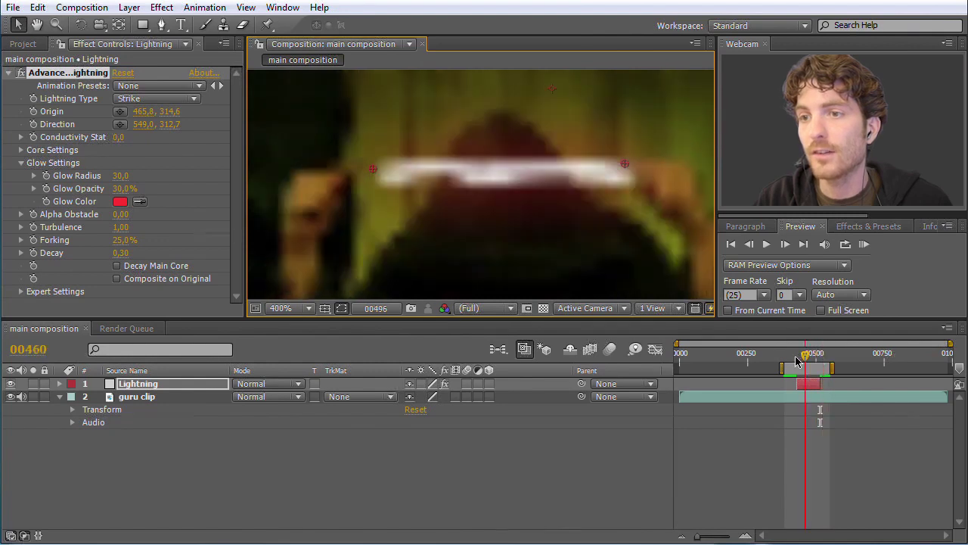
pyautogui.click(806, 357)
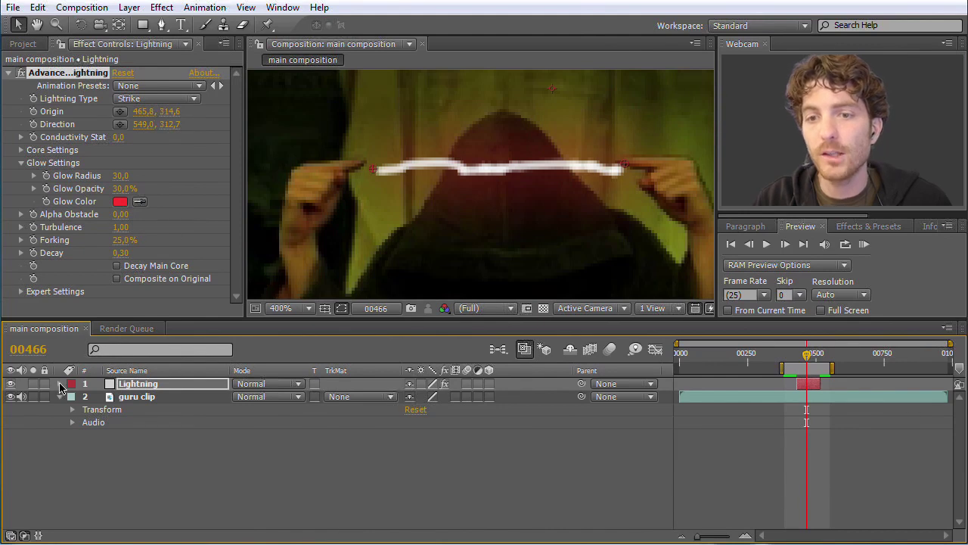
# - Reveal the Advanced Lightning properties in the timeline and start keyframing Origin at frame 430, placing it on the fingertip at about 461,0 / 314,3
pyautogui.click(60, 384)
pyautogui.click(73, 396)
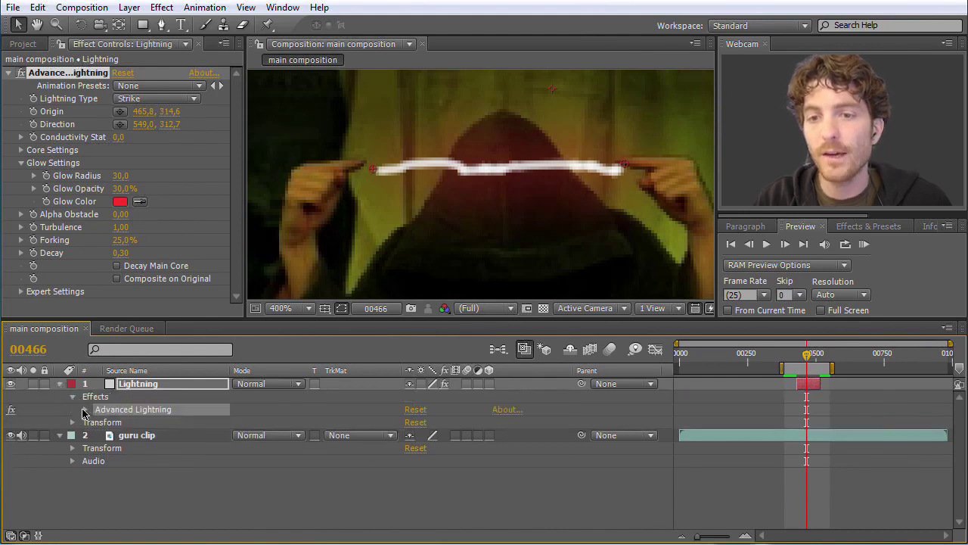
pyautogui.click(85, 409)
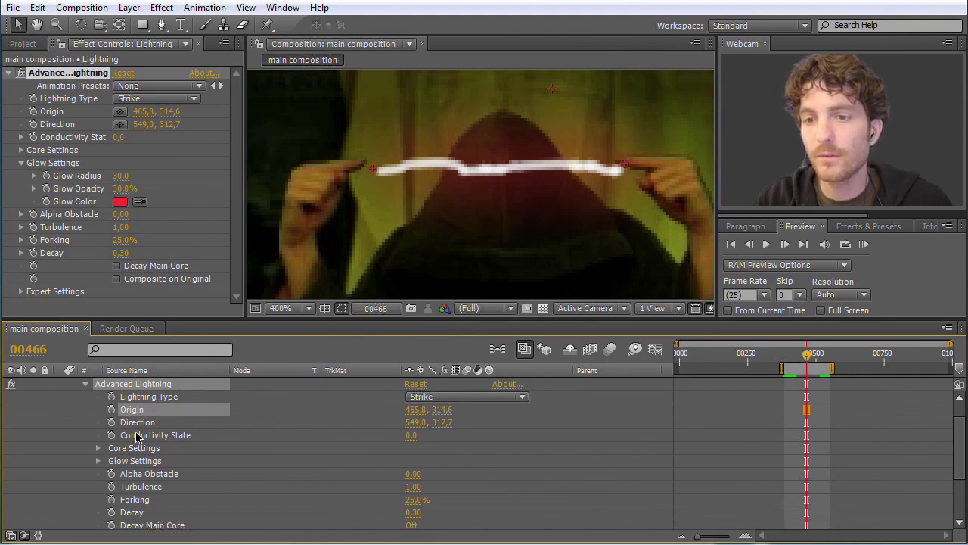
pyautogui.moveTo(813, 360); pyautogui.dragTo(798, 360)
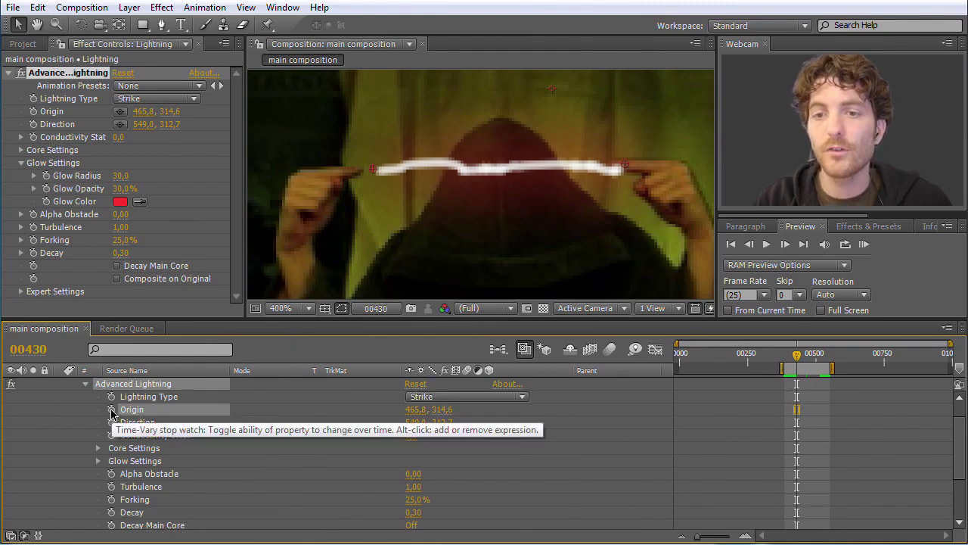
pyautogui.click(111, 410)
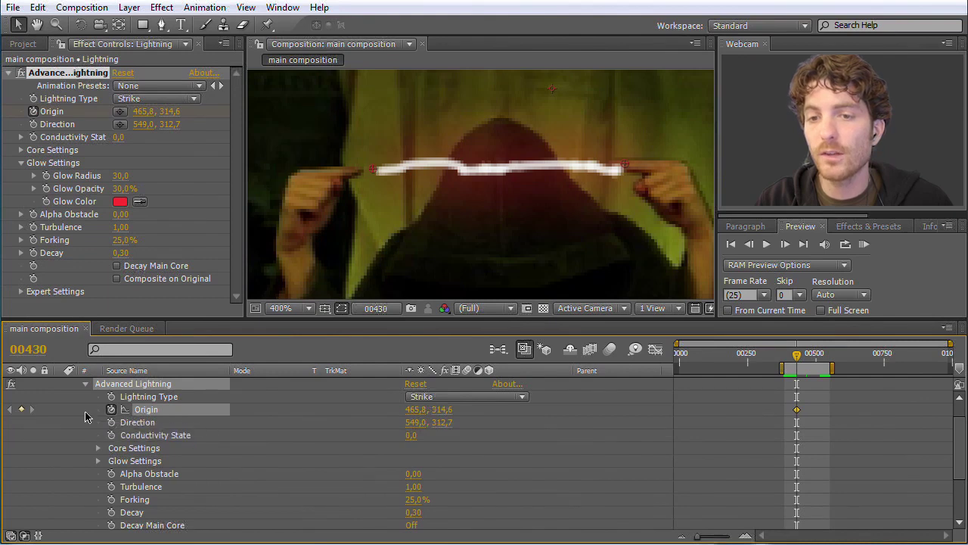
pyautogui.moveTo(799, 415)
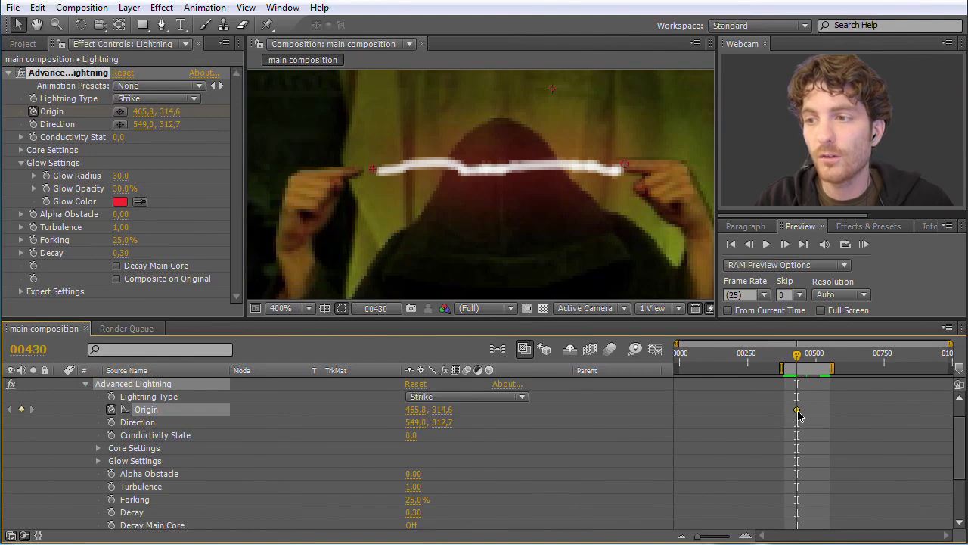
pyautogui.moveTo(374, 174); pyautogui.dragTo(359, 175)
# - Add an Origin keyframe at frame 516 by moving the bolt's start onto the fingertip, at about 465,8 / 315,1
pyautogui.moveTo(796, 362); pyautogui.dragTo(823, 363)
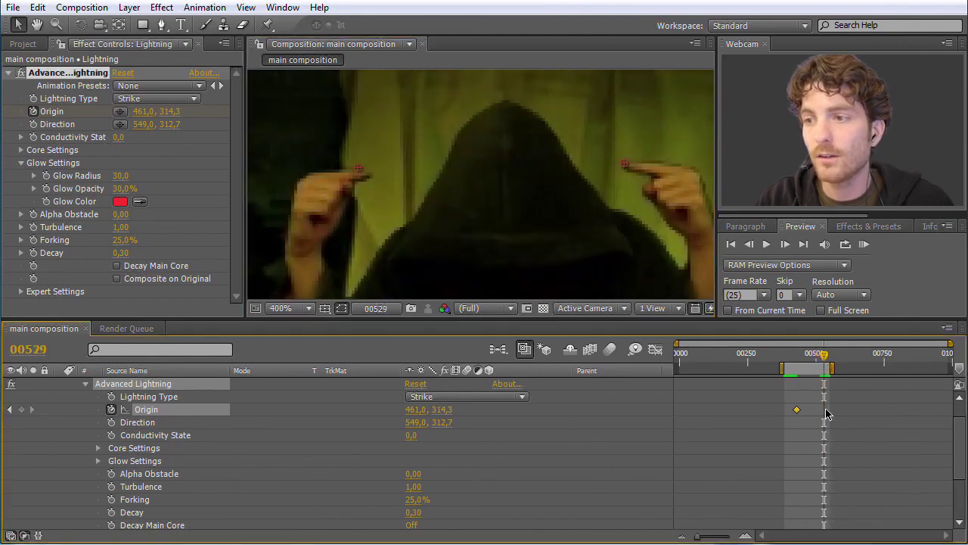
pyautogui.moveTo(825, 355); pyautogui.dragTo(820, 356)
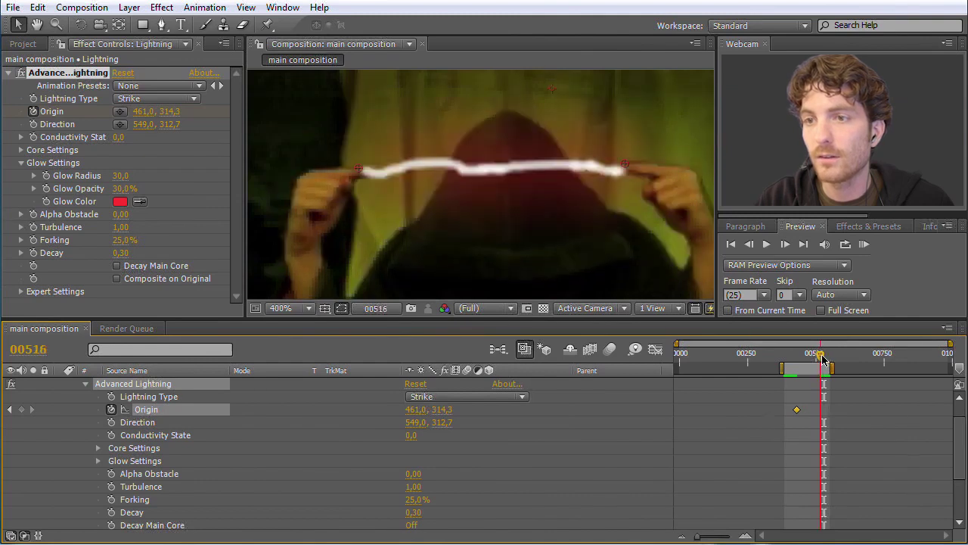
pyautogui.moveTo(360, 172)
pyautogui.mouseDown()
pyautogui.moveTo(388, 172)
pyautogui.moveTo(374, 174)
pyautogui.mouseUp()
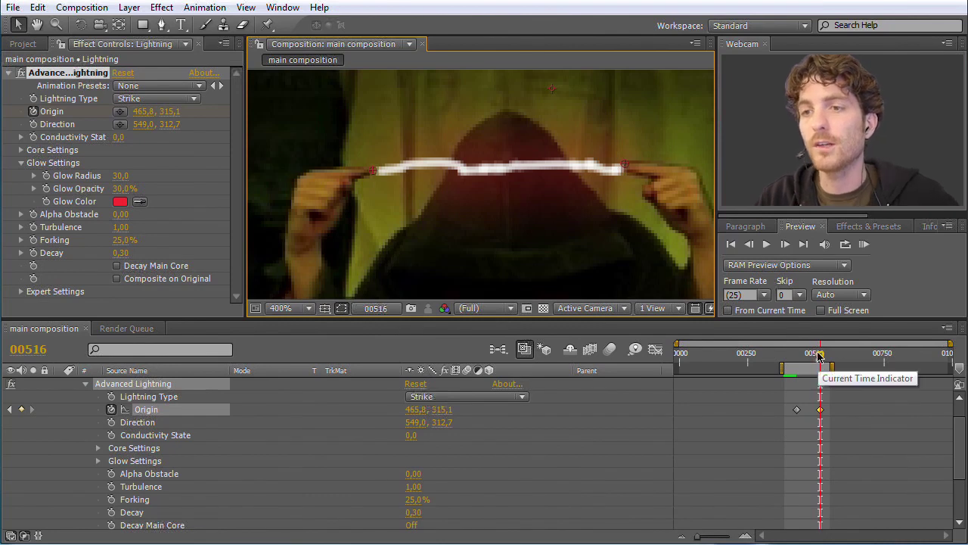
# - Check the Origin's motion between its two keyframes and correct it at frame 480 to about 461,3 / 312,0
pyautogui.moveTo(819, 354); pyautogui.dragTo(782, 361)
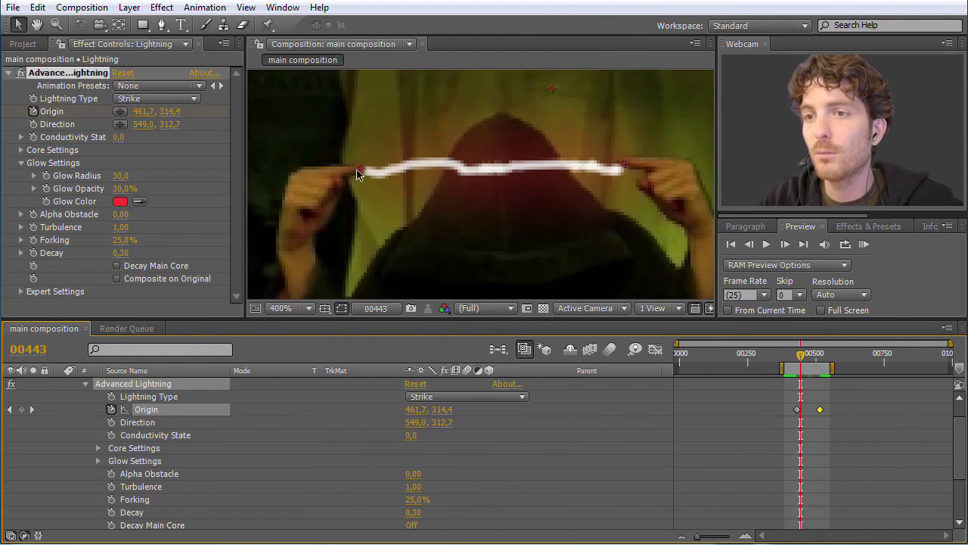
pyautogui.moveTo(804, 362)
pyautogui.mouseDown()
pyautogui.moveTo(823, 364)
pyautogui.moveTo(811, 362)
pyautogui.mouseUp()
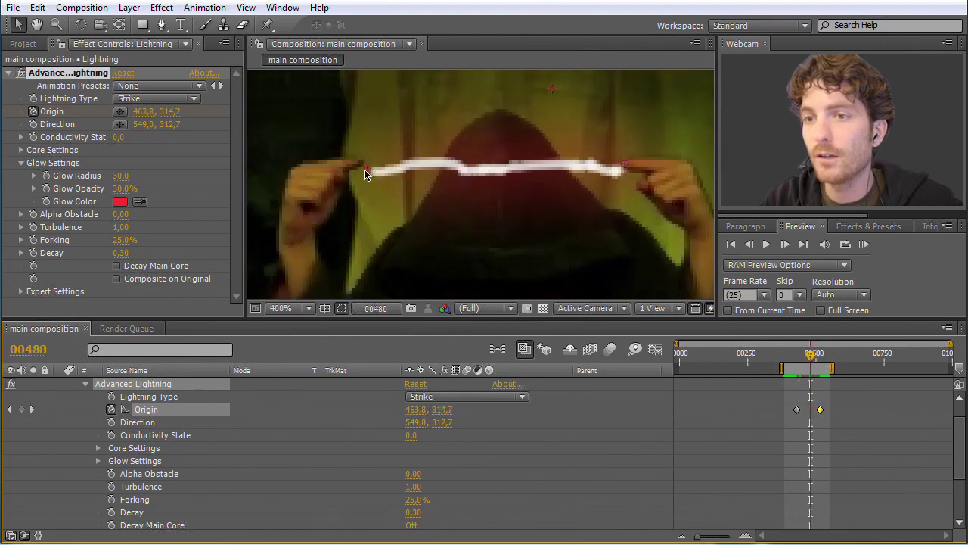
pyautogui.moveTo(367, 173); pyautogui.dragTo(360, 167)
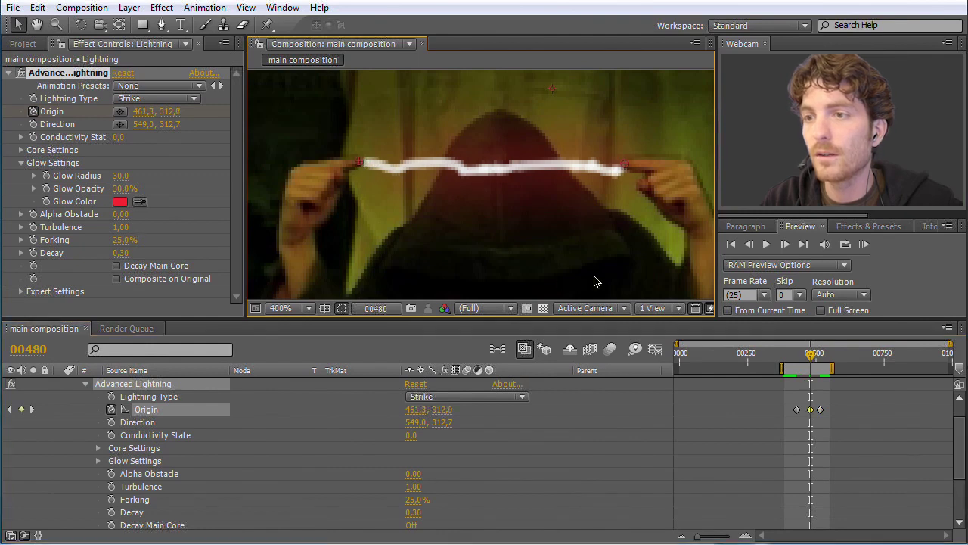
# - Step through the existing Origin keyframes and add another one at frame 457, keeping the interpolated position
pyautogui.moveTo(812, 358); pyautogui.dragTo(802, 358)
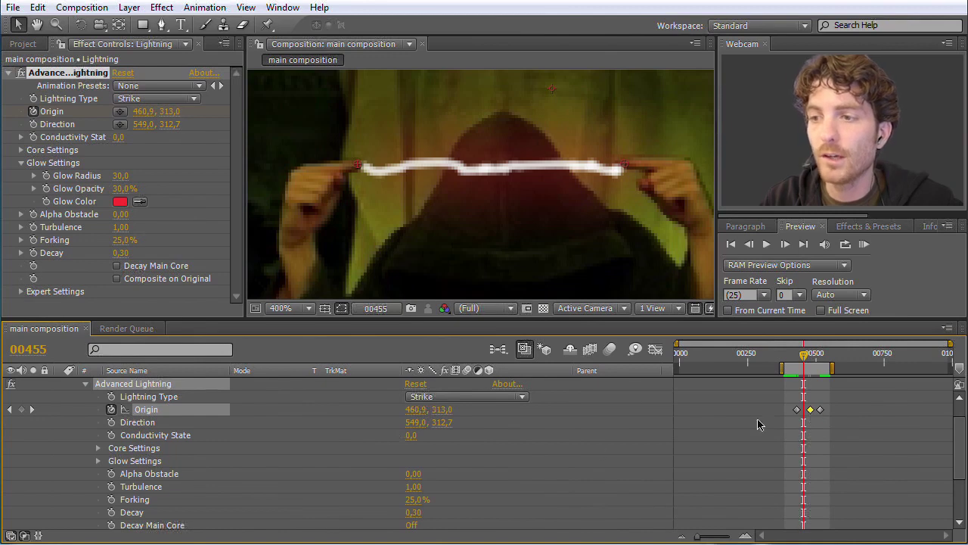
pyautogui.click(9, 410)
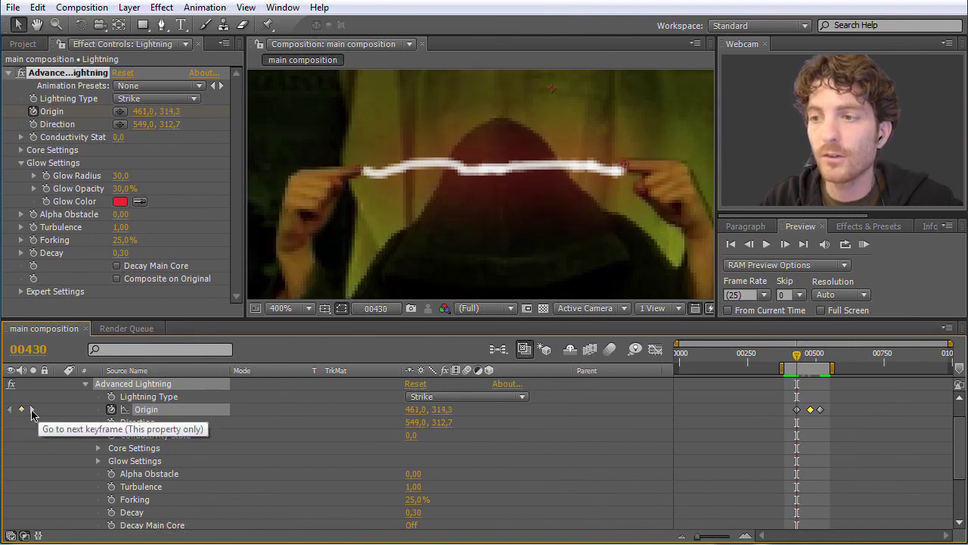
pyautogui.click(31, 410)
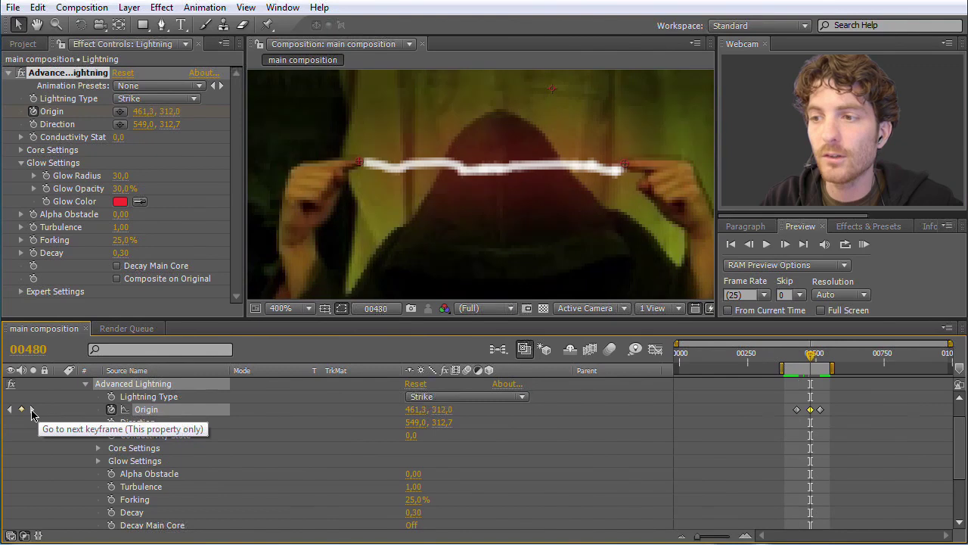
pyautogui.click(32, 410)
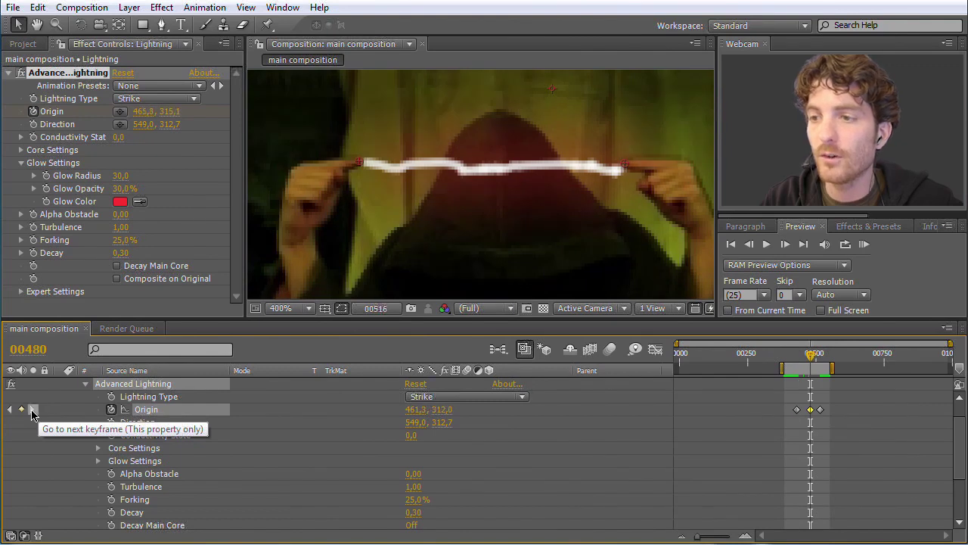
pyautogui.click(9, 410)
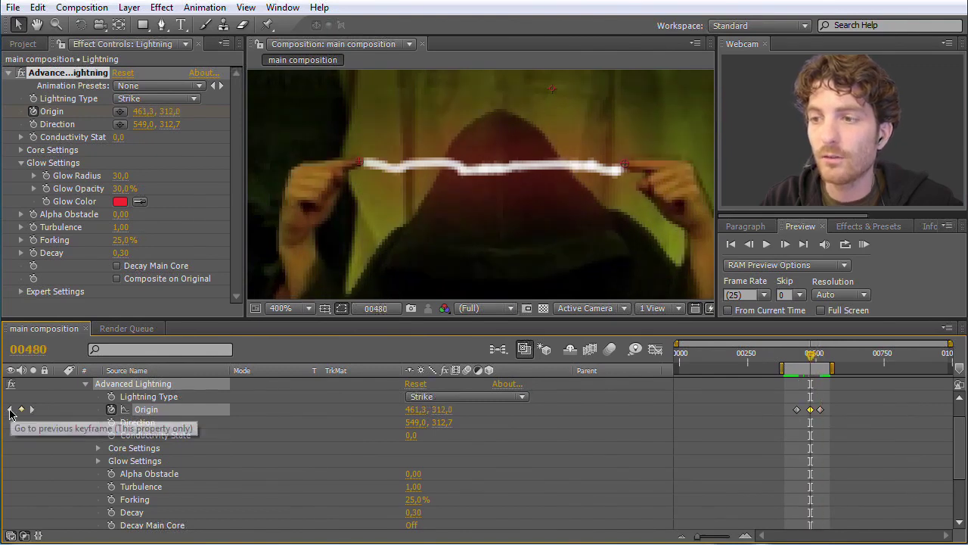
pyautogui.click(9, 409)
pyautogui.moveTo(797, 357); pyautogui.dragTo(806, 358)
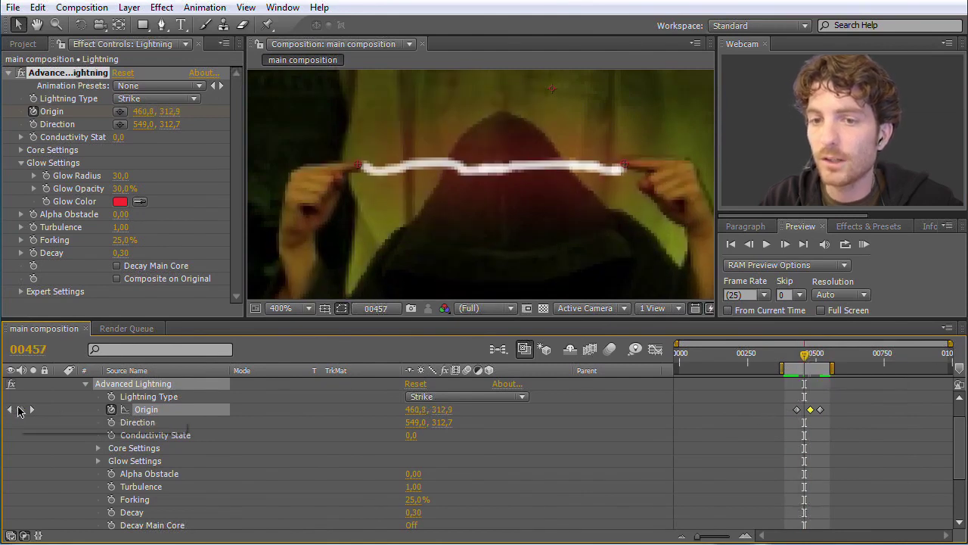
pyautogui.click(21, 409)
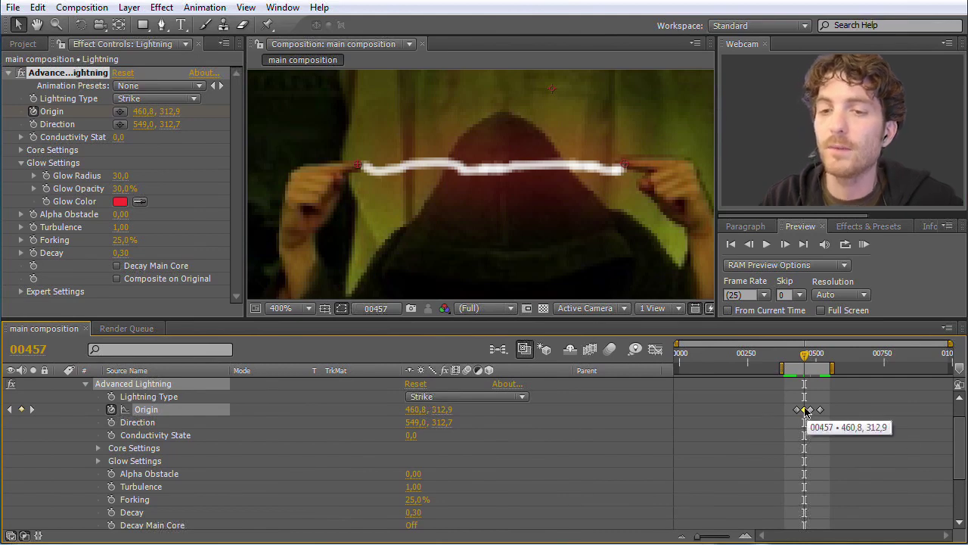
# - Place the Direction point on its fingertip at about 548,5 / 312,2 at frame 521 and start keyframing Direction there
pyautogui.moveTo(806, 353); pyautogui.dragTo(819, 357)
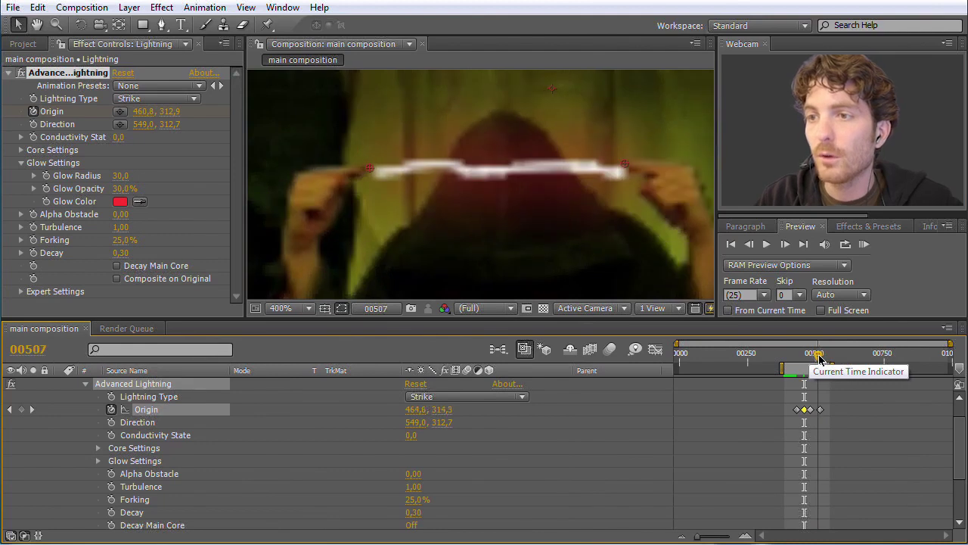
pyautogui.click(137, 424)
pyautogui.moveTo(625, 168); pyautogui.dragTo(622, 173)
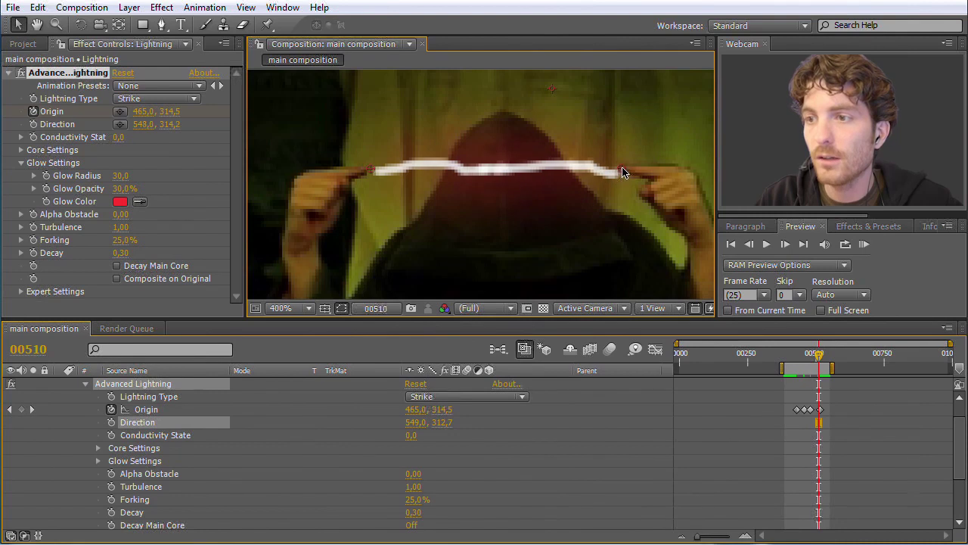
pyautogui.click(824, 357)
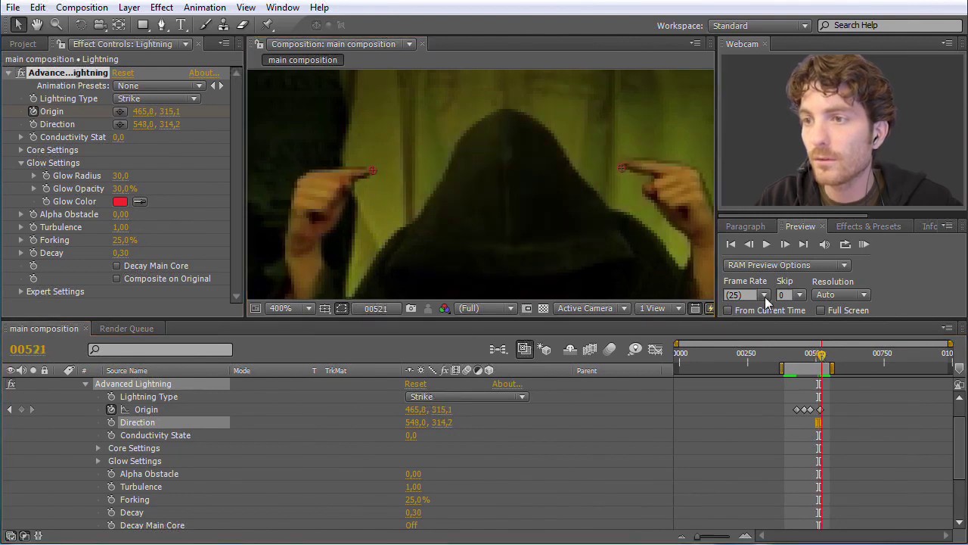
pyautogui.moveTo(622, 172); pyautogui.dragTo(623, 167)
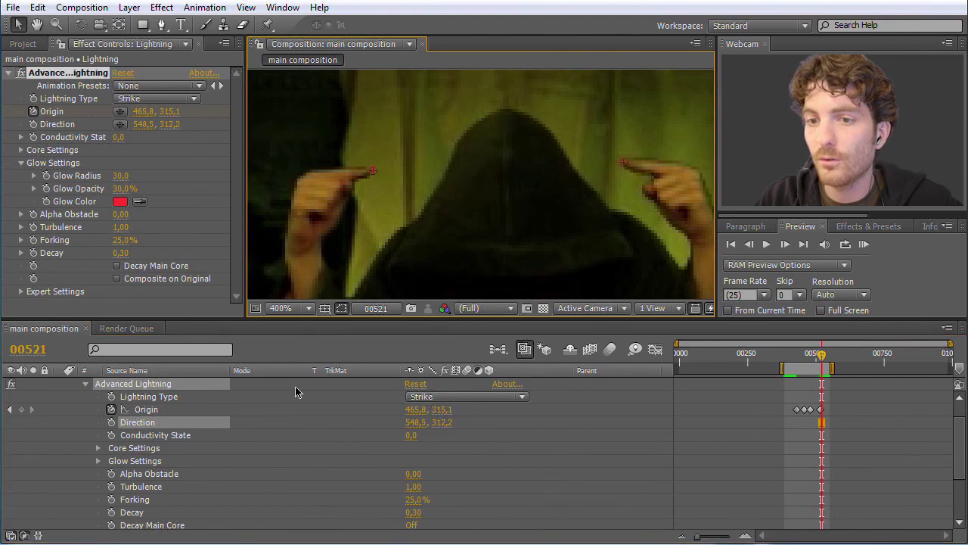
pyautogui.click(112, 422)
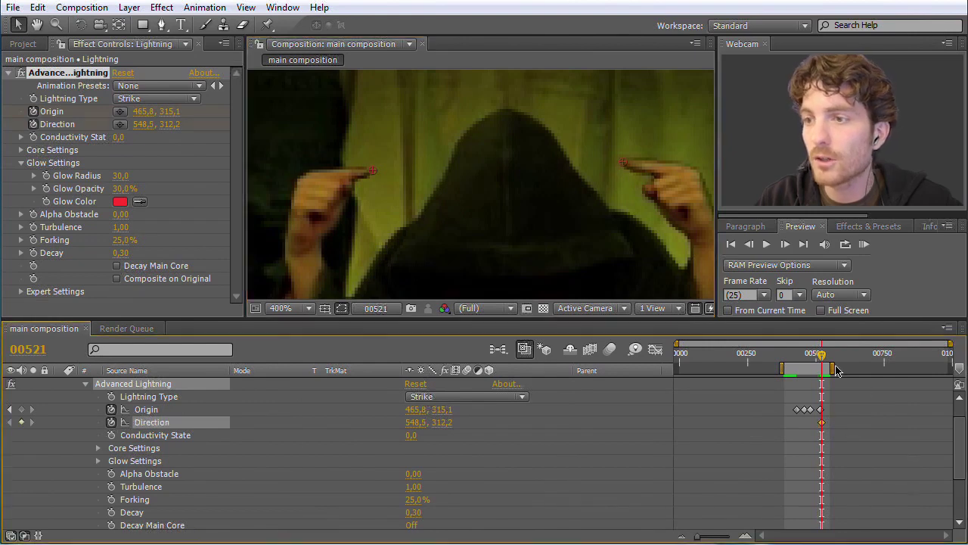
# - Add Direction keyframes of about 544,8 / 313,7 at frame 499, 546,8 / 311,7 at frame 441 and 544,5 / 313,0 at frame 430
pyautogui.moveTo(823, 357); pyautogui.dragTo(815, 354)
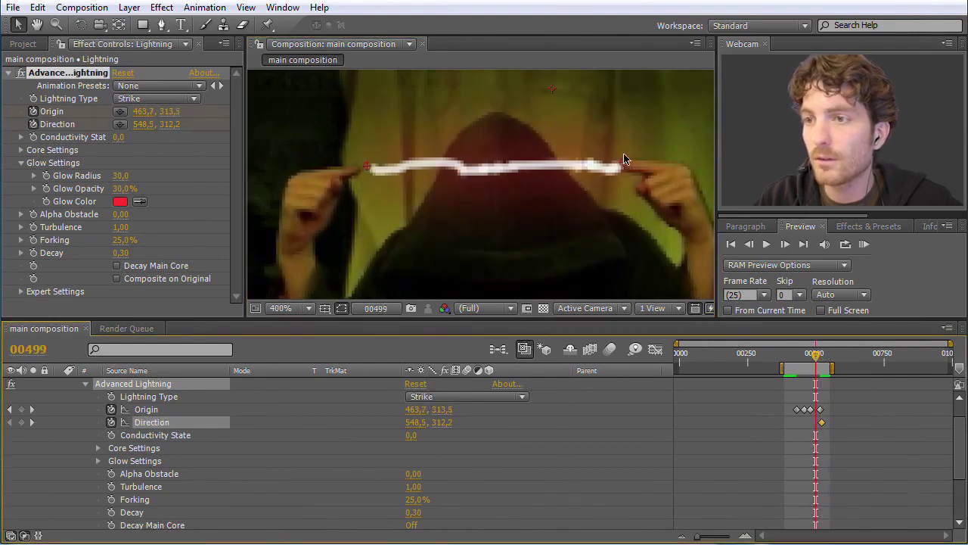
pyautogui.moveTo(624, 162); pyautogui.dragTo(612, 167)
pyautogui.moveTo(819, 358); pyautogui.dragTo(799, 354)
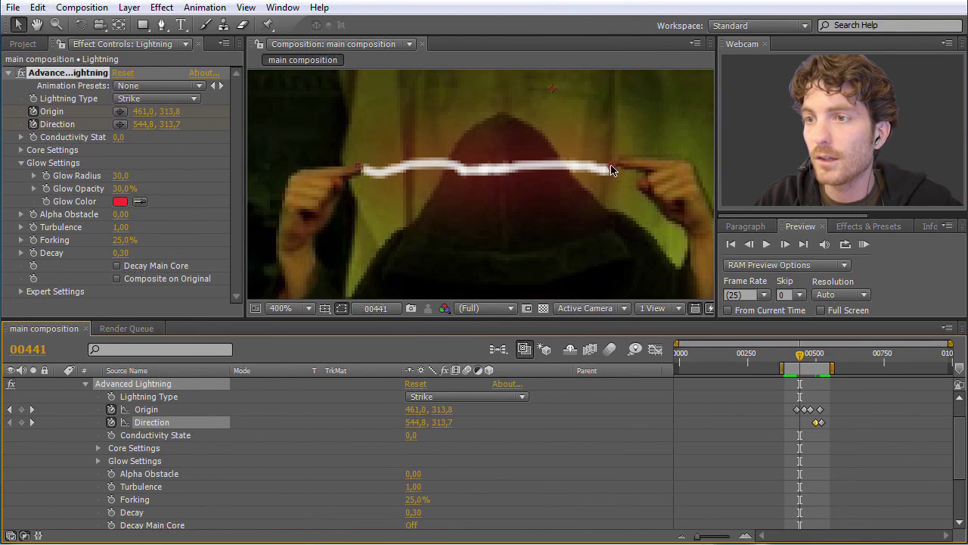
pyautogui.moveTo(613, 170); pyautogui.dragTo(618, 162)
pyautogui.moveTo(802, 357); pyautogui.dragTo(797, 360)
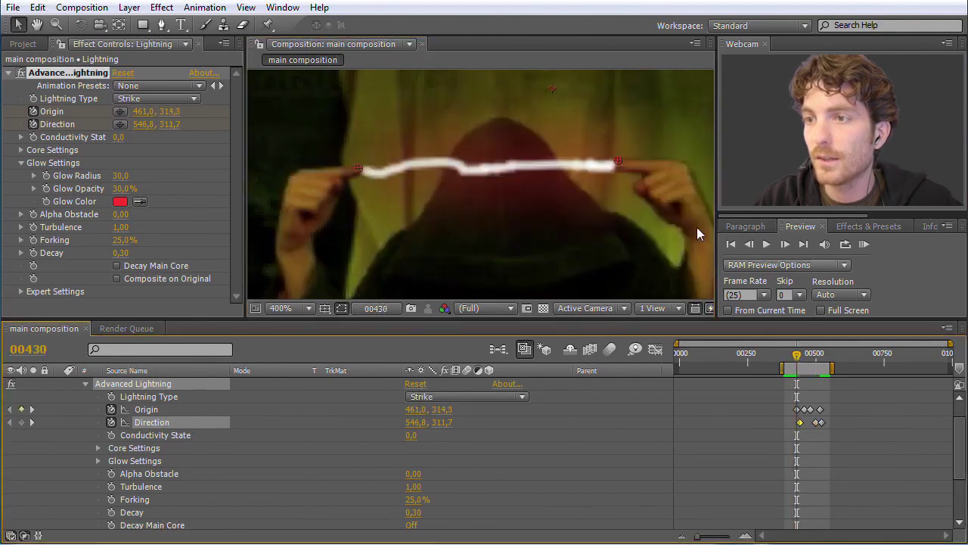
pyautogui.moveTo(618, 160); pyautogui.dragTo(611, 163)
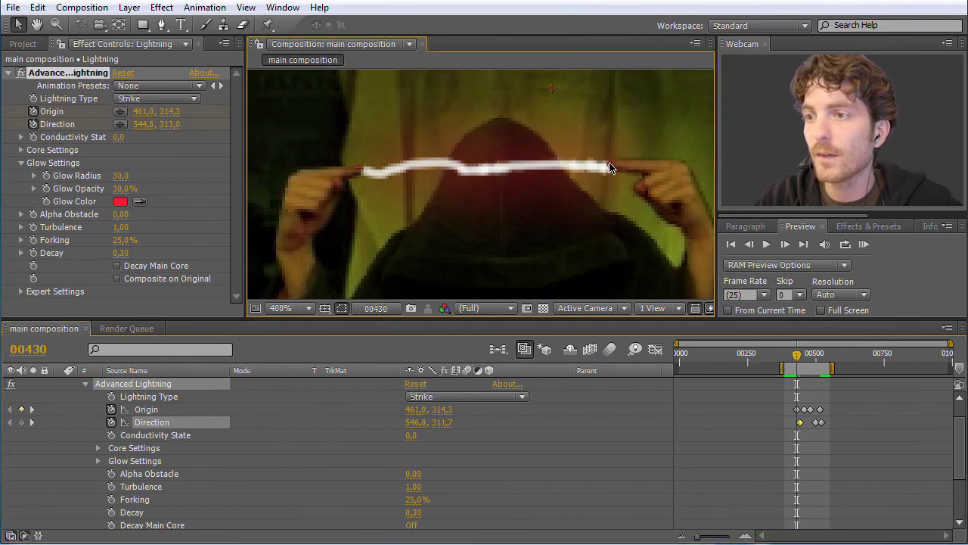
# - Play a RAM preview of the work area and scrub from frame 430 to 477 to check the keyframed bolt against the fingertips
pyautogui.click(864, 244)
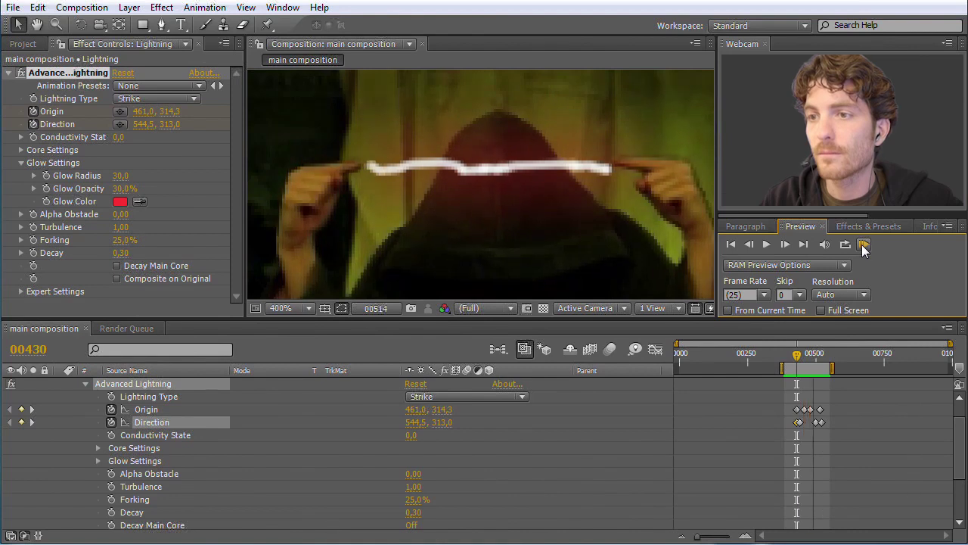
pyautogui.click(864, 249)
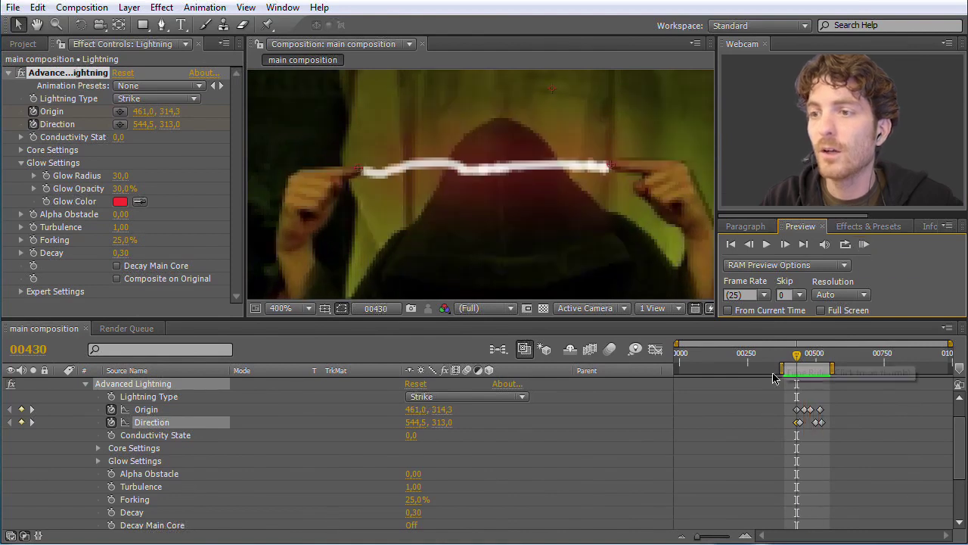
pyautogui.moveTo(799, 362); pyautogui.dragTo(812, 362)
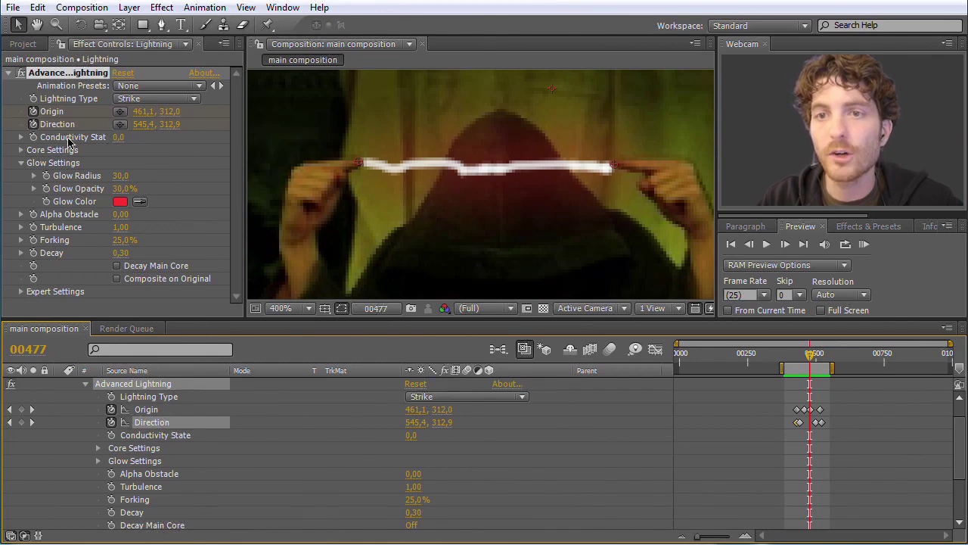
# - Raise the bolt's Conductivity State to about 9,4 at frame 477 and play a RAM preview of the effect
pyautogui.moveTo(119, 143); pyautogui.dragTo(157, 159)
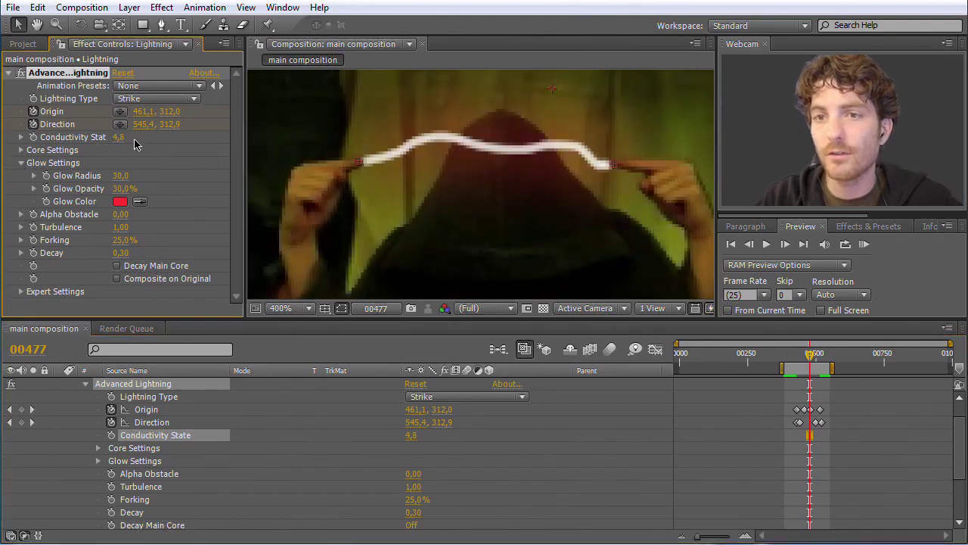
pyautogui.moveTo(119, 136); pyautogui.dragTo(165, 142)
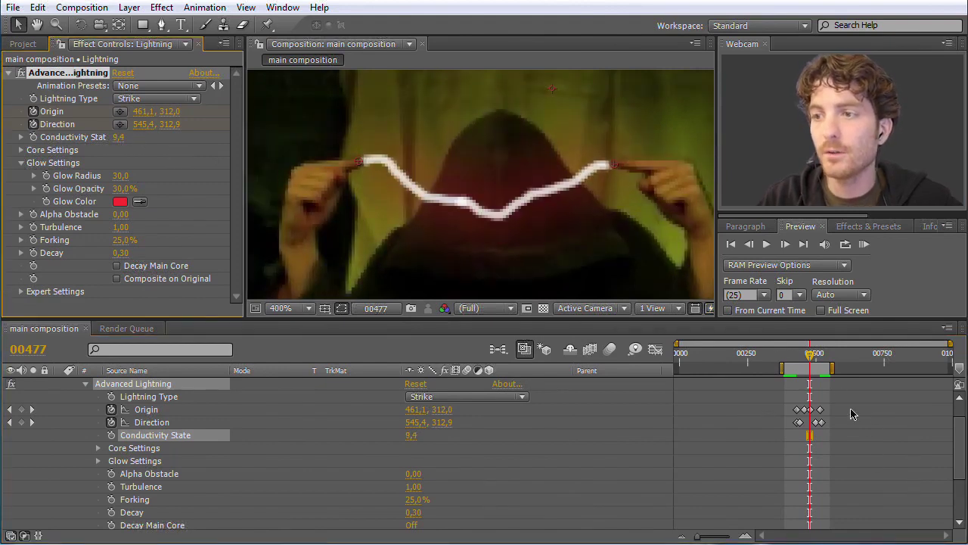
pyautogui.moveTo(813, 356)
pyautogui.mouseDown()
pyautogui.moveTo(787, 358)
pyautogui.moveTo(816, 357)
pyautogui.mouseUp()
pyautogui.click(864, 243)
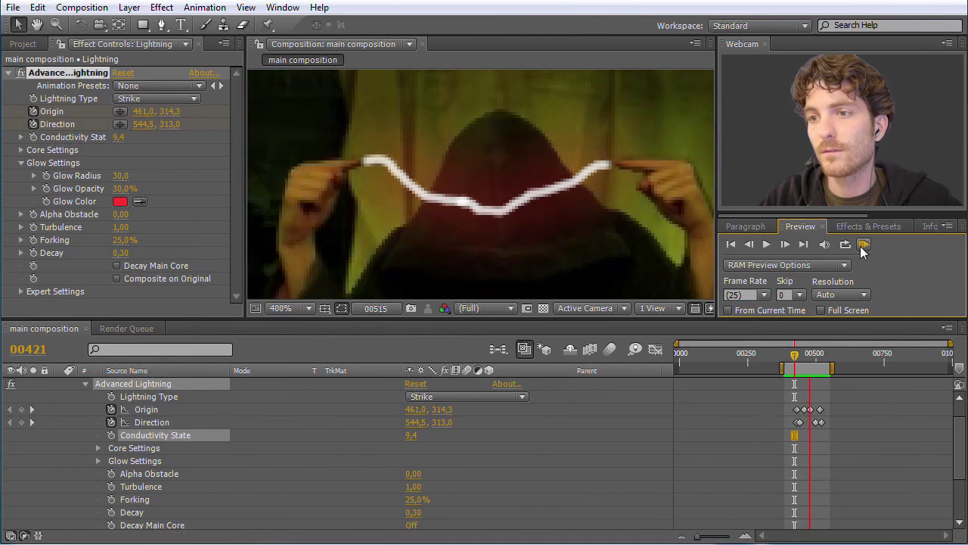
pyautogui.click(864, 245)
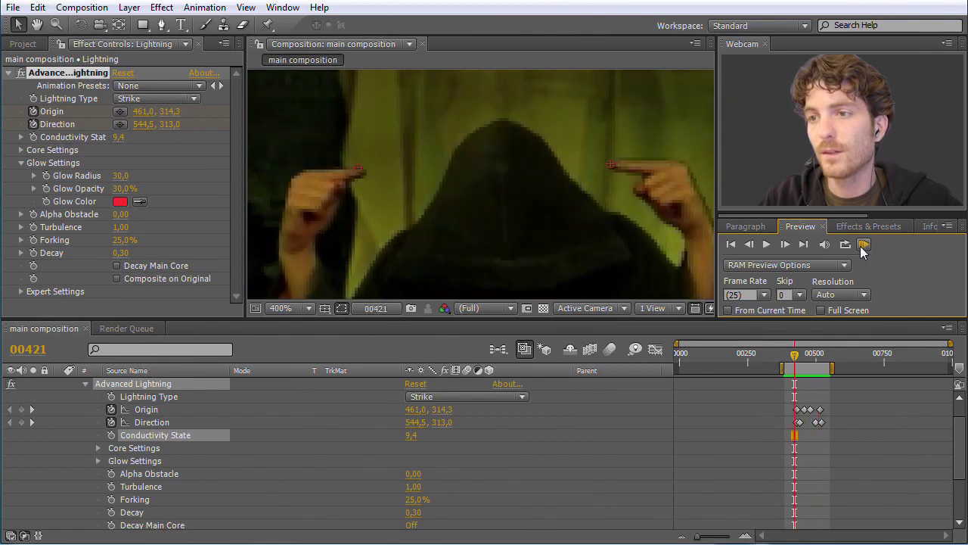
# - Try a different bolt shape at frame 452 by lowering the Conductivity State to about 7,1
pyautogui.click(800, 356)
pyautogui.moveTo(800, 355); pyautogui.dragTo(803, 356)
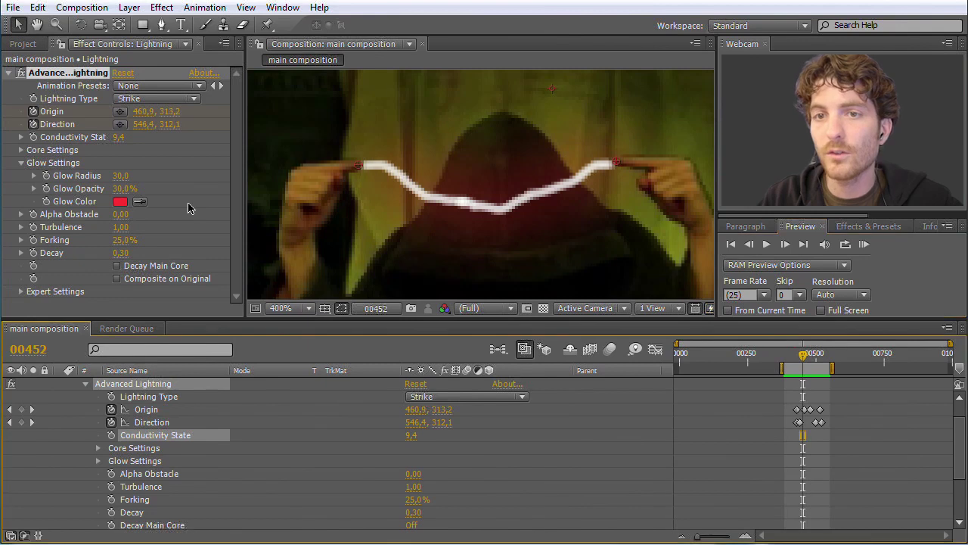
pyautogui.click(118, 138)
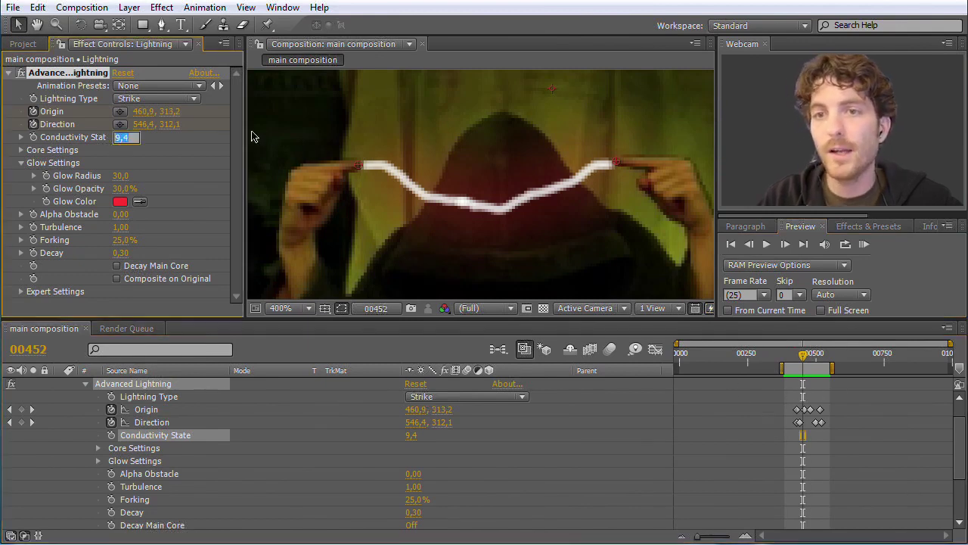
pyautogui.click(185, 149)
pyautogui.moveTo(117, 144); pyautogui.dragTo(97, 143)
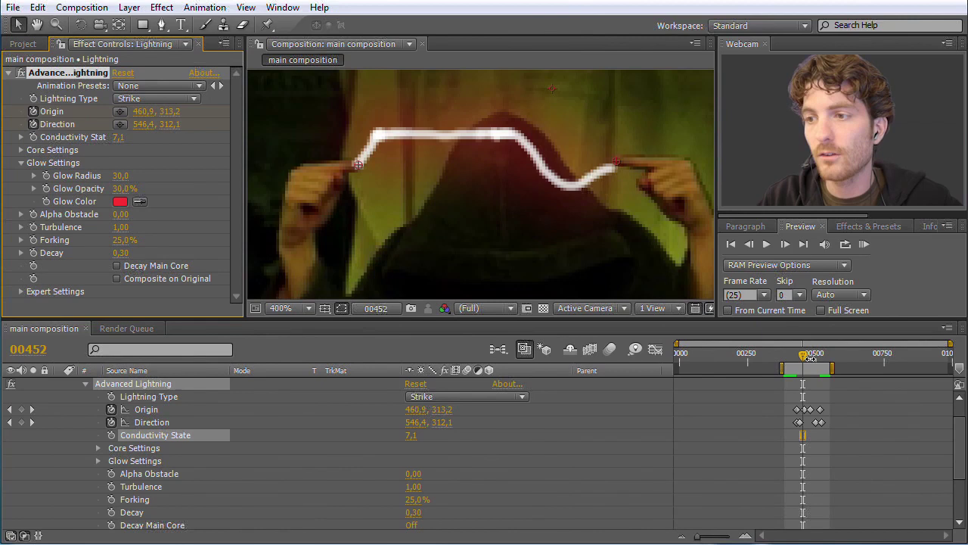
# - Set the Conductivity State to 0 at frame 388 and start keyframing it there
pyautogui.moveTo(804, 362)
pyautogui.mouseDown()
pyautogui.moveTo(775, 363)
pyautogui.moveTo(787, 361)
pyautogui.mouseUp()
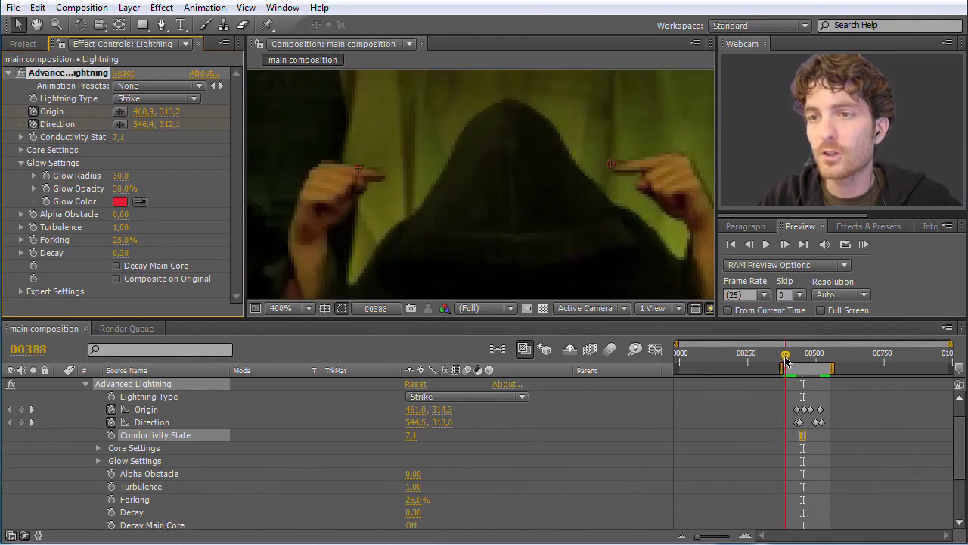
pyautogui.click(119, 141)
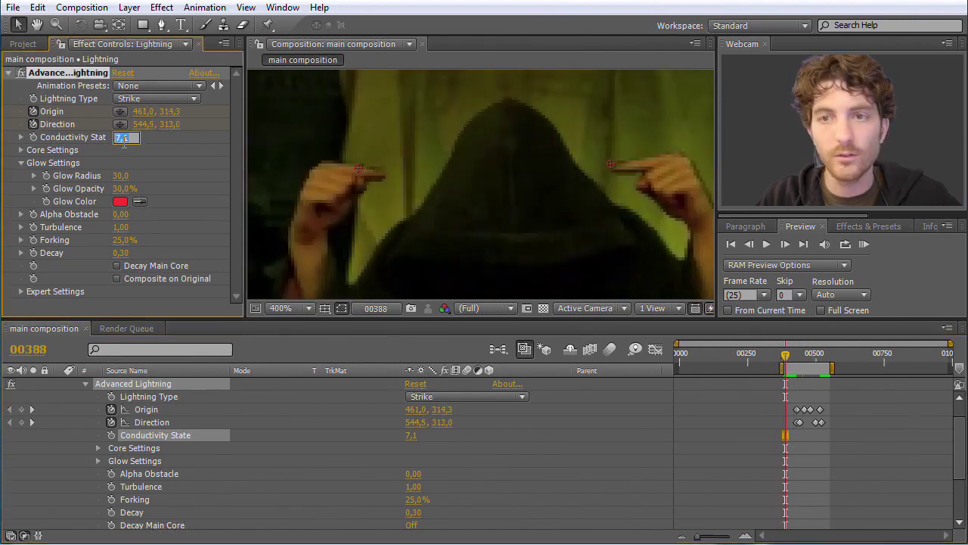
pyautogui.press('Return')
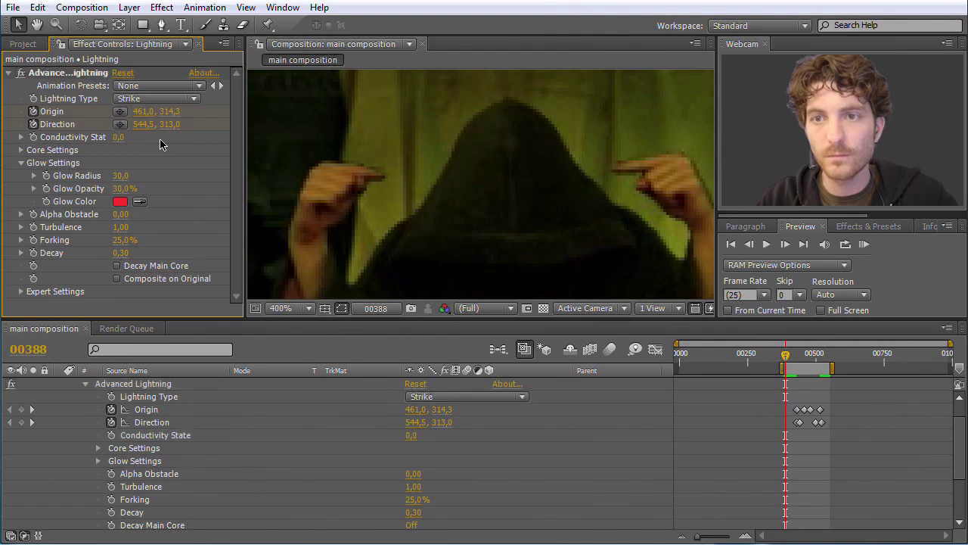
pyautogui.click(111, 436)
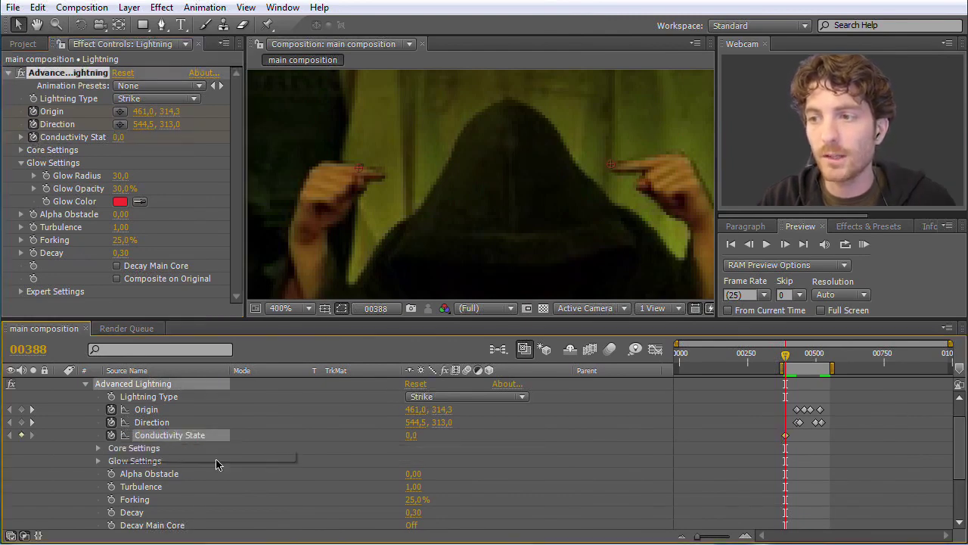
# - Add a Conductivity State keyframe with a value of 100 at frame 516
pyautogui.moveTo(785, 362)
pyautogui.mouseDown()
pyautogui.moveTo(827, 363)
pyautogui.moveTo(787, 363)
pyautogui.mouseUp()
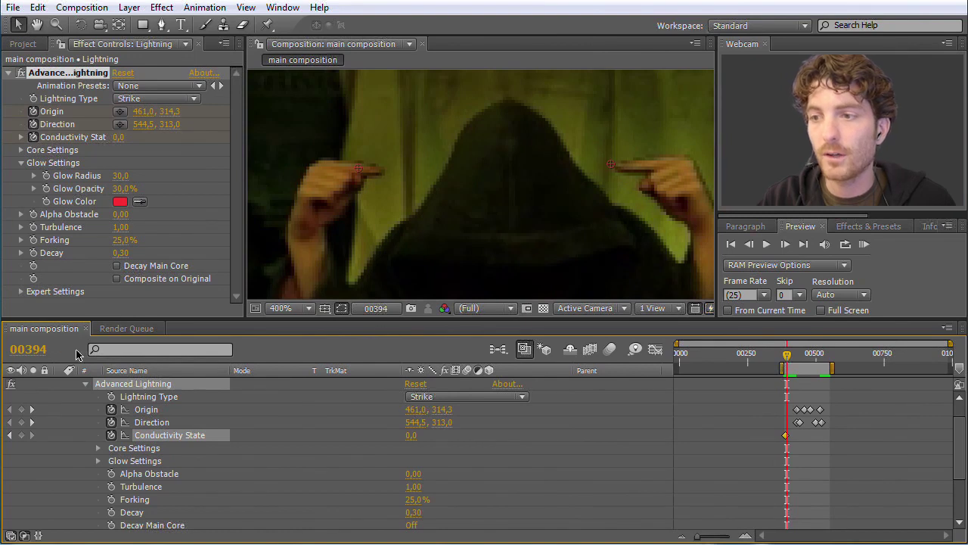
pyautogui.moveTo(788, 363); pyautogui.dragTo(820, 364)
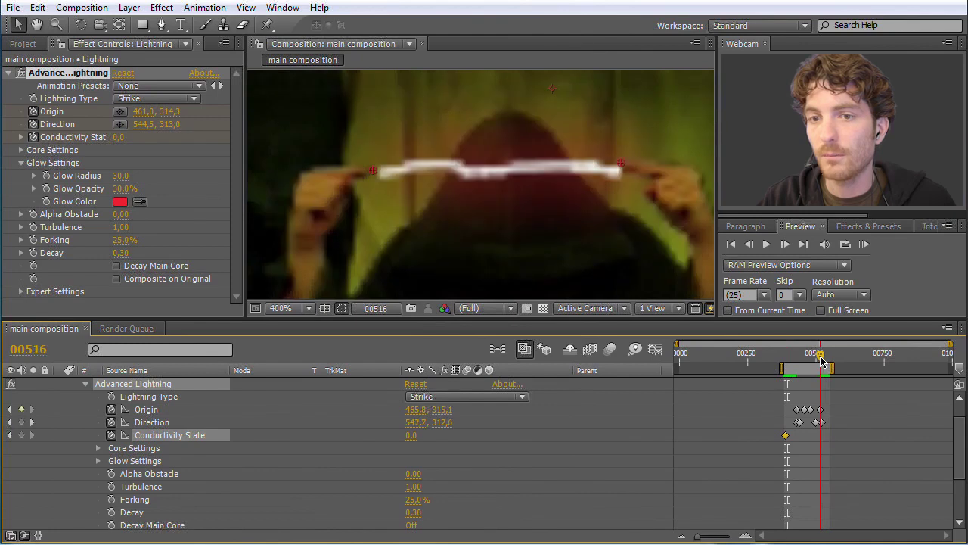
pyautogui.moveTo(115, 142); pyautogui.dragTo(181, 144)
pyautogui.click(120, 138)
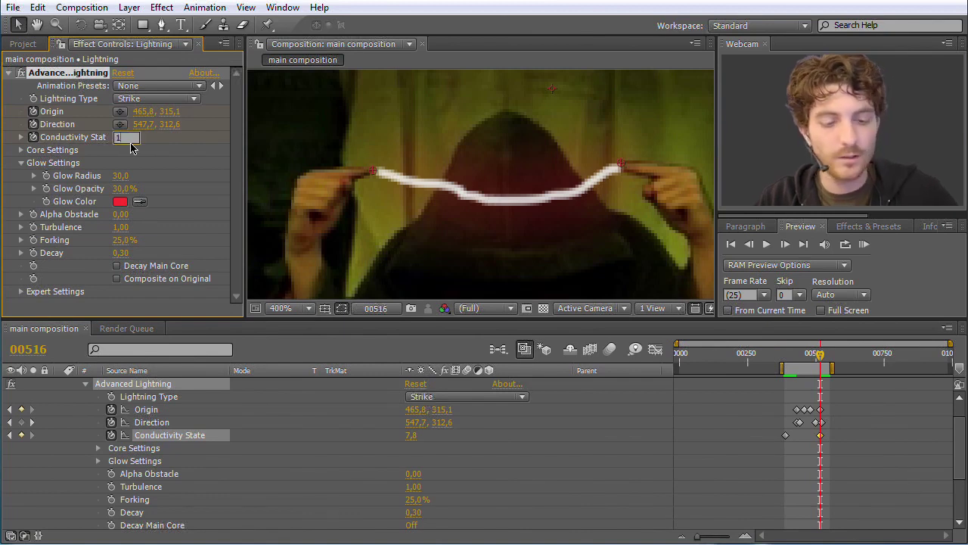
pyautogui.write('100')
pyautogui.click(165, 142)
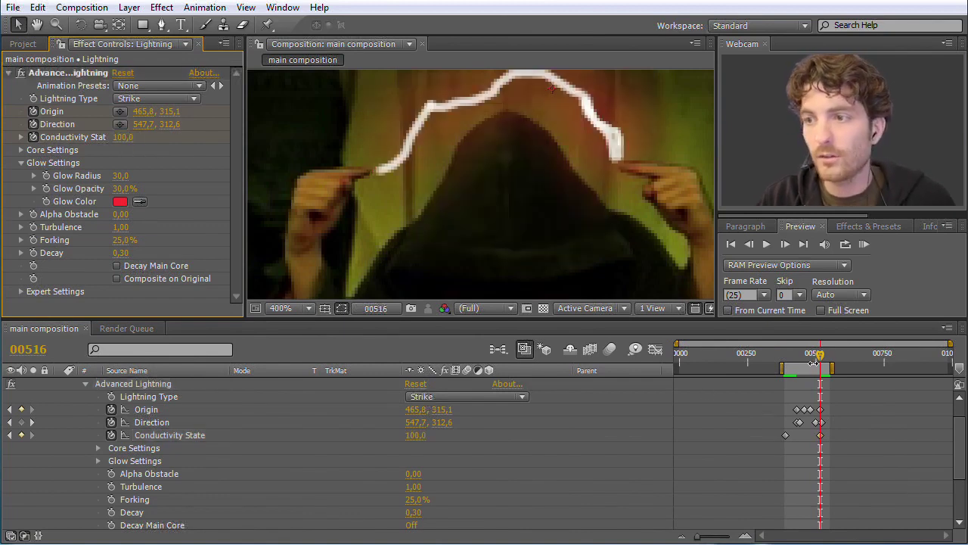
# - Scrub from frame 313 to 460 and play a RAM preview to check the animated Conductivity State
pyautogui.moveTo(821, 357); pyautogui.dragTo(762, 360)
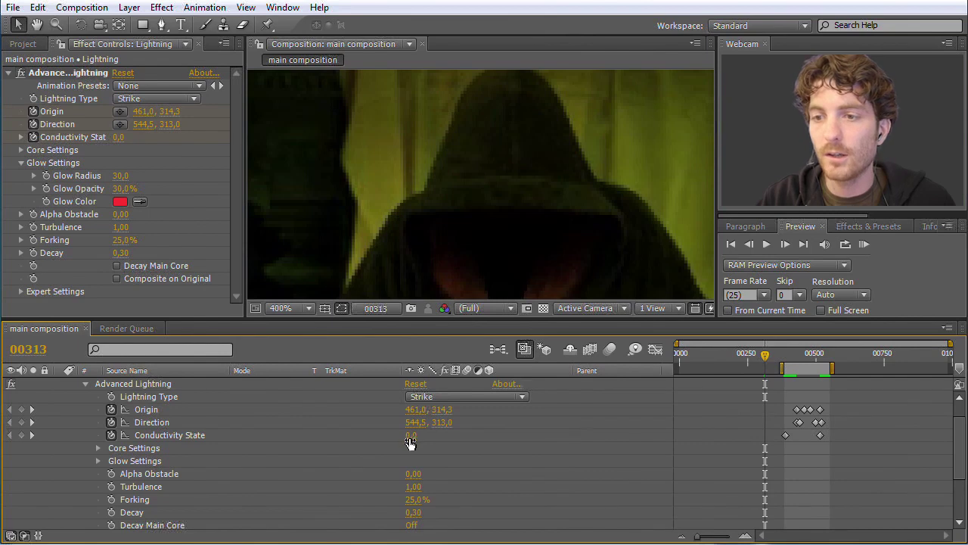
pyautogui.moveTo(766, 356); pyautogui.dragTo(808, 360)
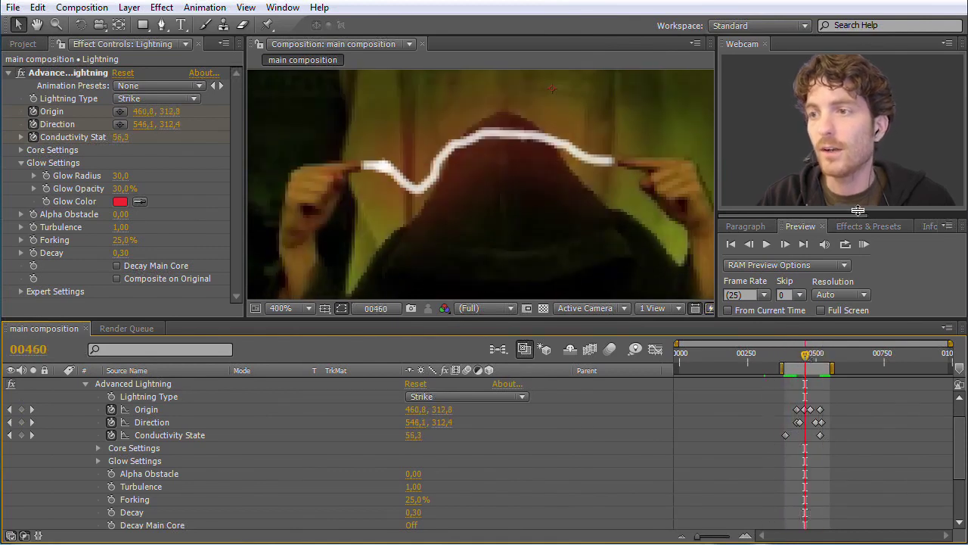
pyautogui.click(864, 244)
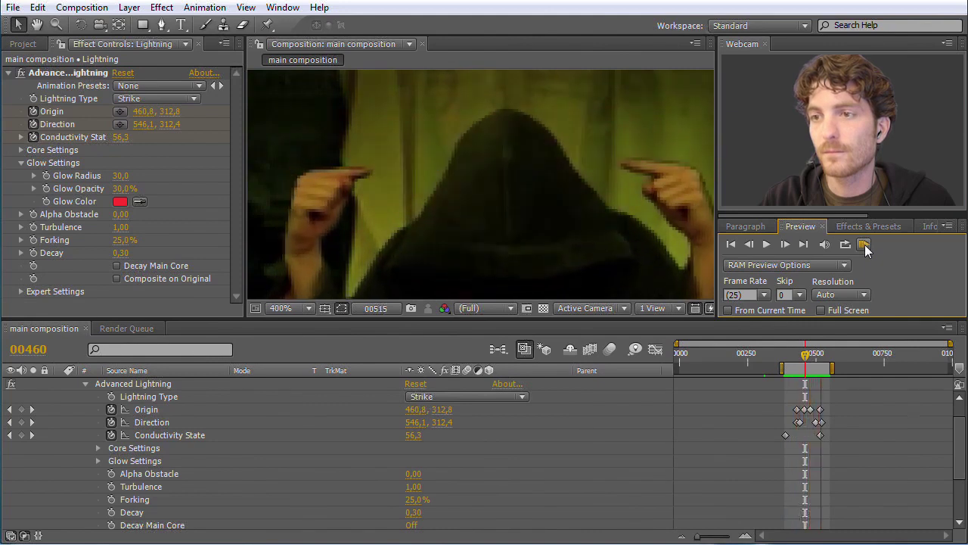
pyautogui.click(479, 233)
# - Go to frame 773, where the guru raises one finger, and collapse the Lightning layer's effect properties in the timeline
pyautogui.scroll(-5, 481, 233)
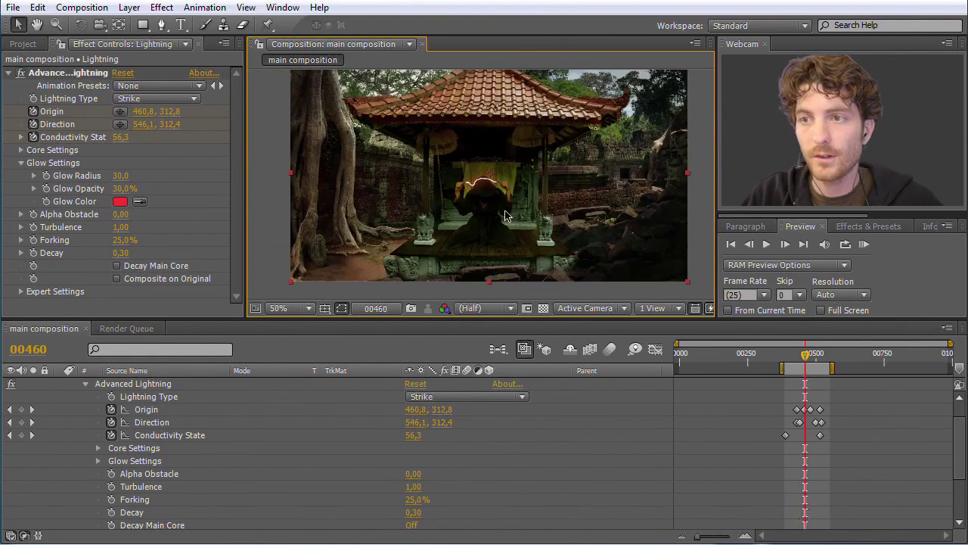
pyautogui.press('space')
pyautogui.moveTo(473, 180); pyautogui.dragTo(474, 192)
pyautogui.moveTo(806, 356); pyautogui.dragTo(889, 356)
pyautogui.scroll(2, 485, 214)
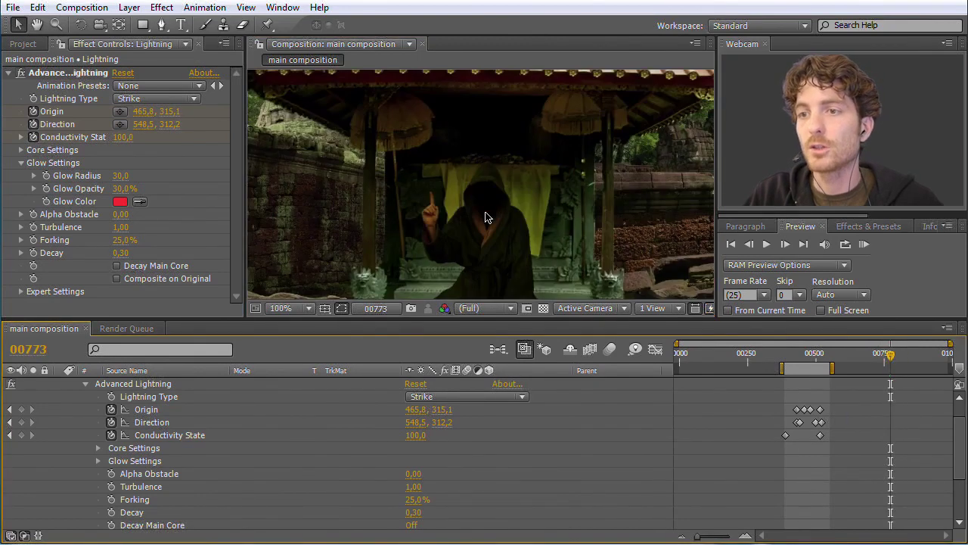
pyautogui.moveTo(484, 232); pyautogui.dragTo(482, 211)
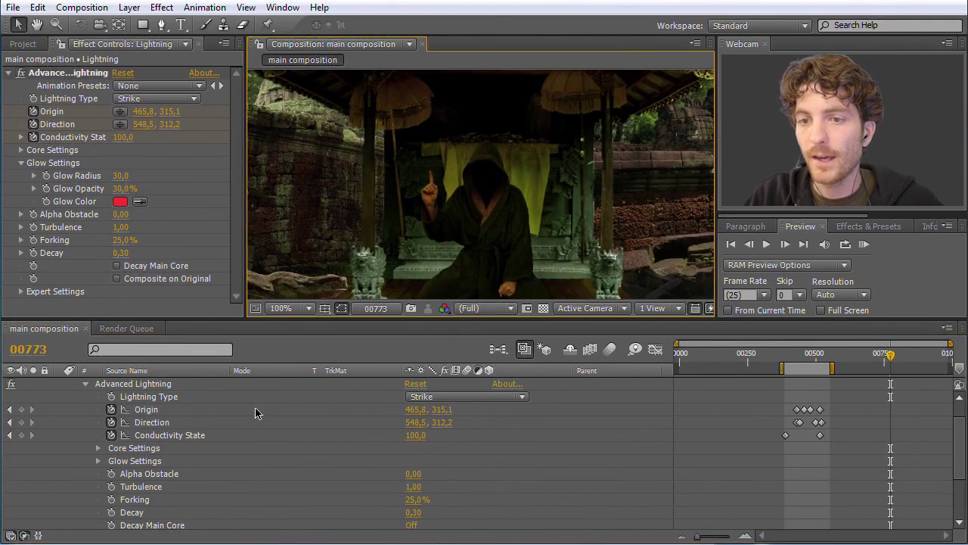
pyautogui.scroll(2, 255, 413)
pyautogui.click(73, 396)
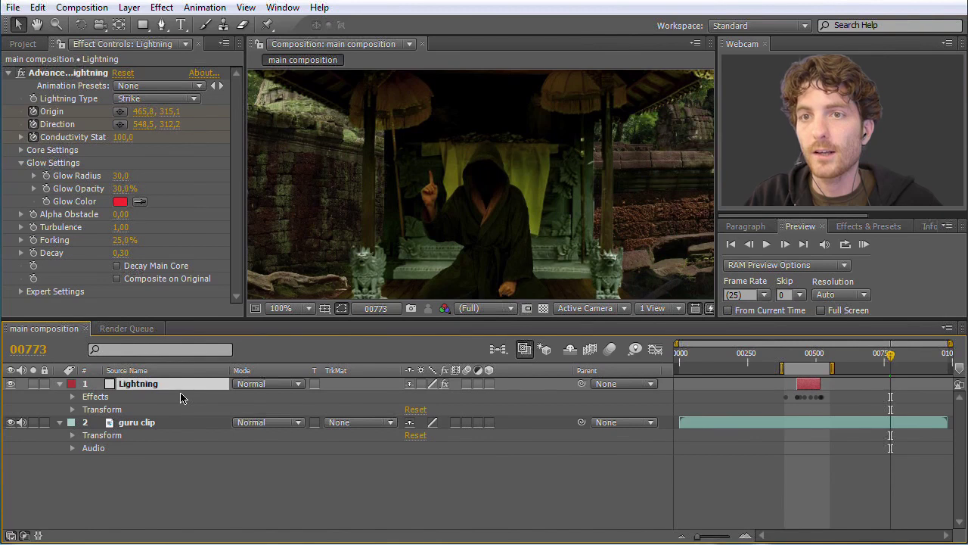
pyautogui.click(127, 8)
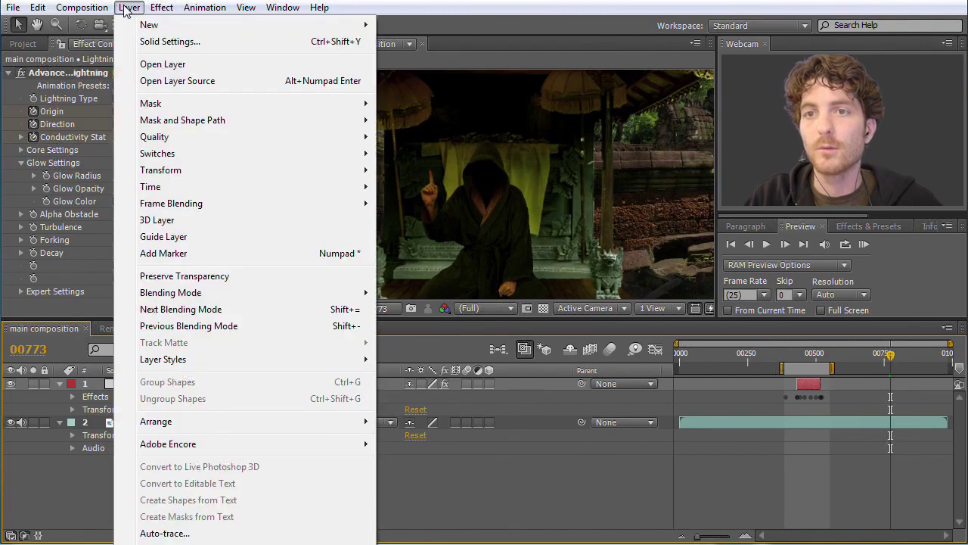
pyautogui.moveTo(150, 28)
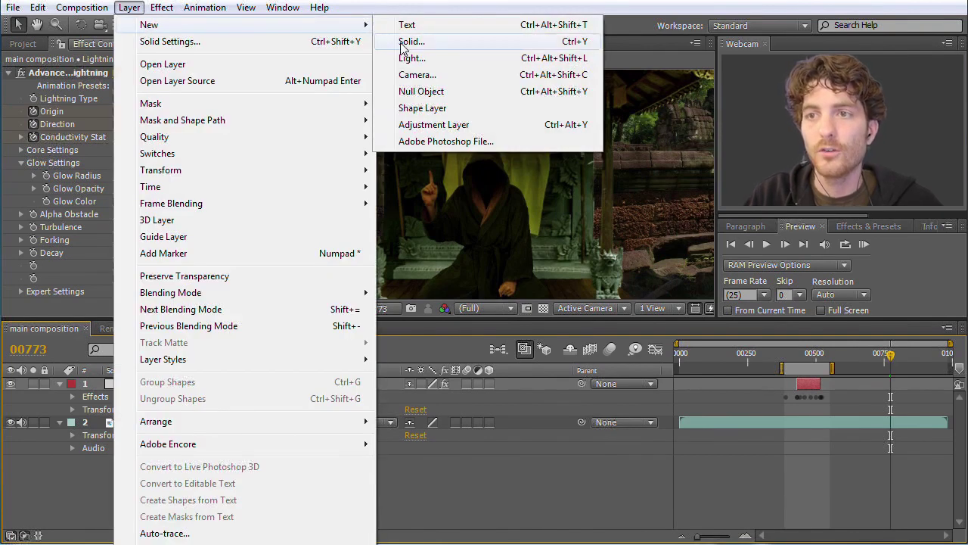
pyautogui.click(418, 6)
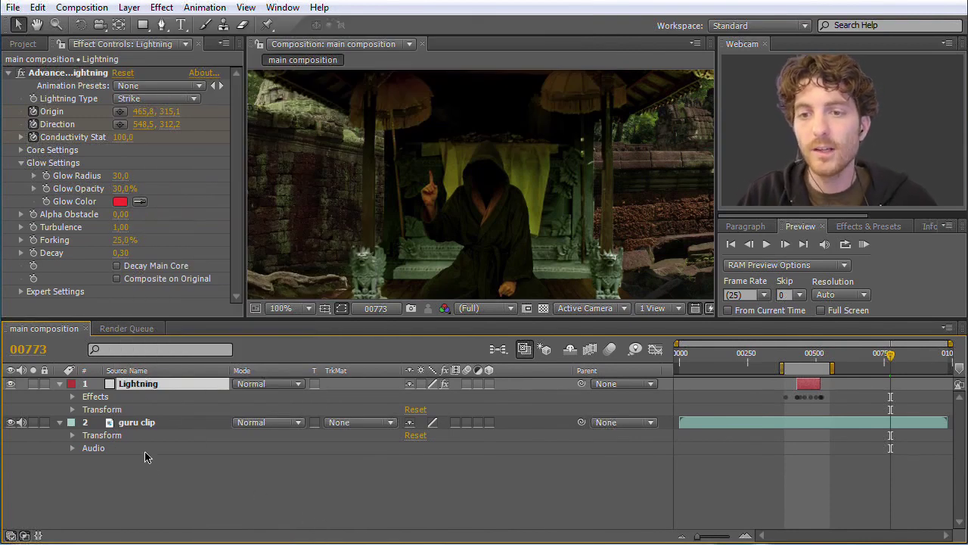
# - Duplicate the Lightning layer and shift the duplicate in time so it starts at frame 768
pyautogui.click(151, 474)
pyautogui.click(139, 386)
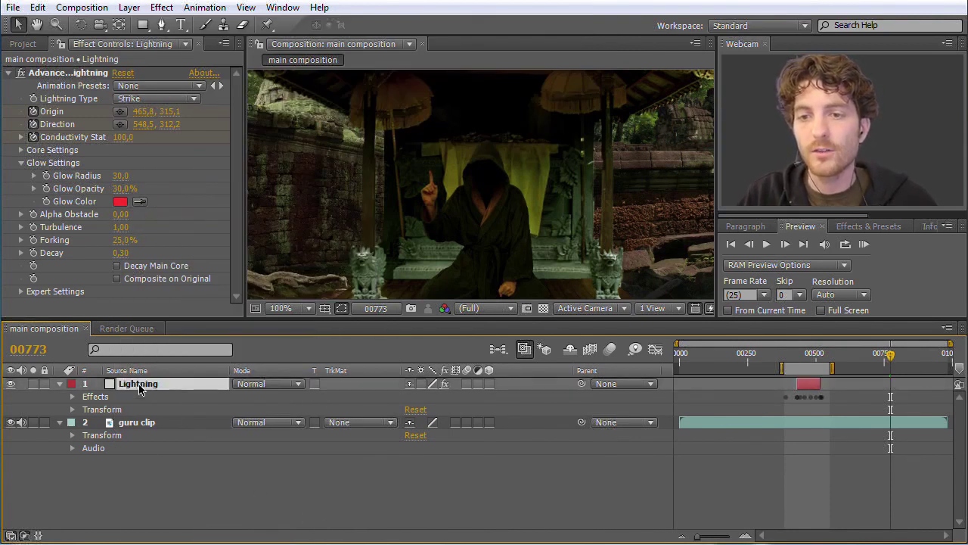
pyautogui.click(38, 7)
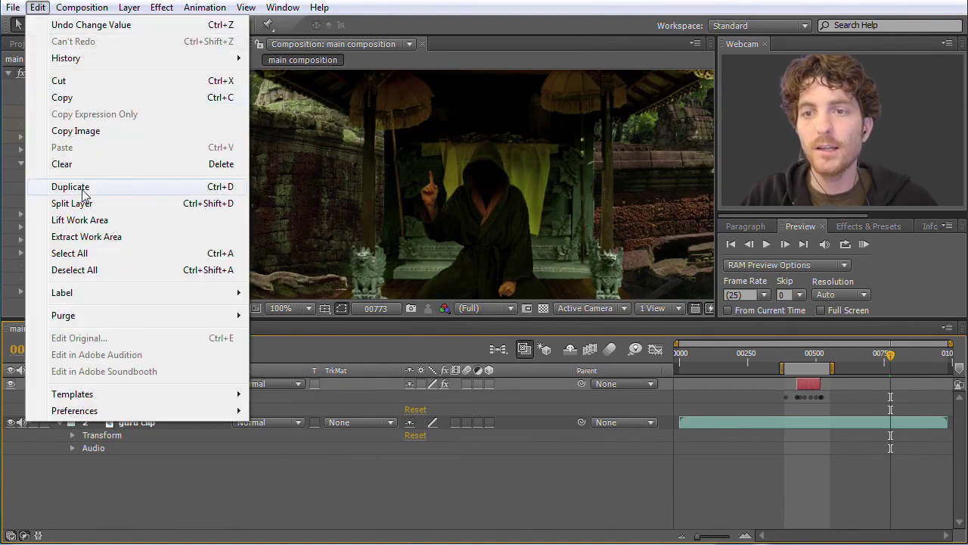
pyautogui.click(225, 189)
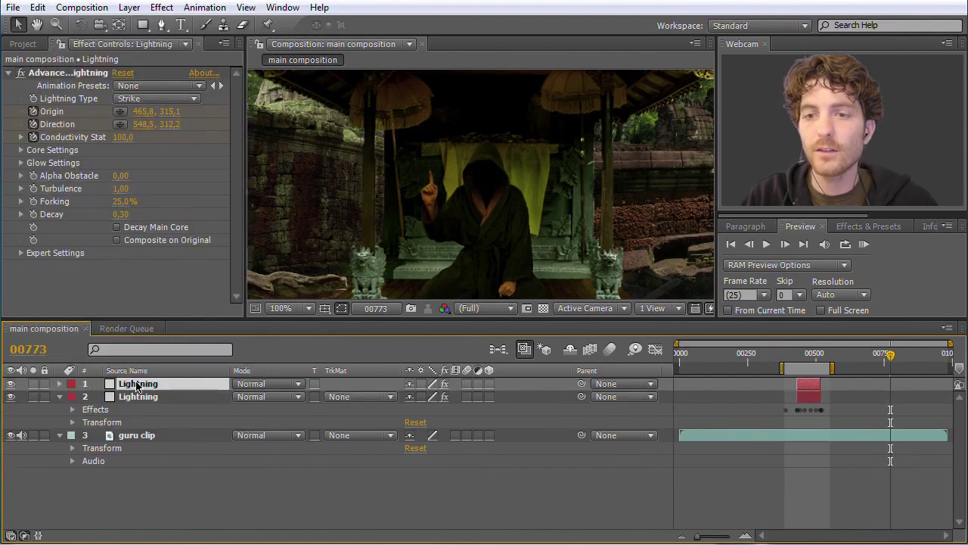
pyautogui.moveTo(808, 388); pyautogui.dragTo(890, 361)
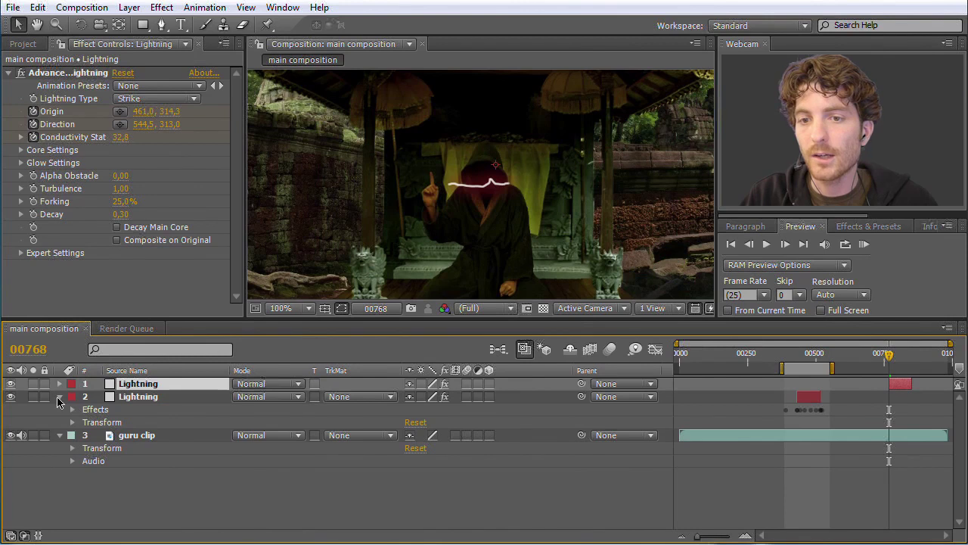
# - Expand the duplicate layer's Advanced Lightning properties, select that effect and move the current time to frame 765
pyautogui.click(61, 384)
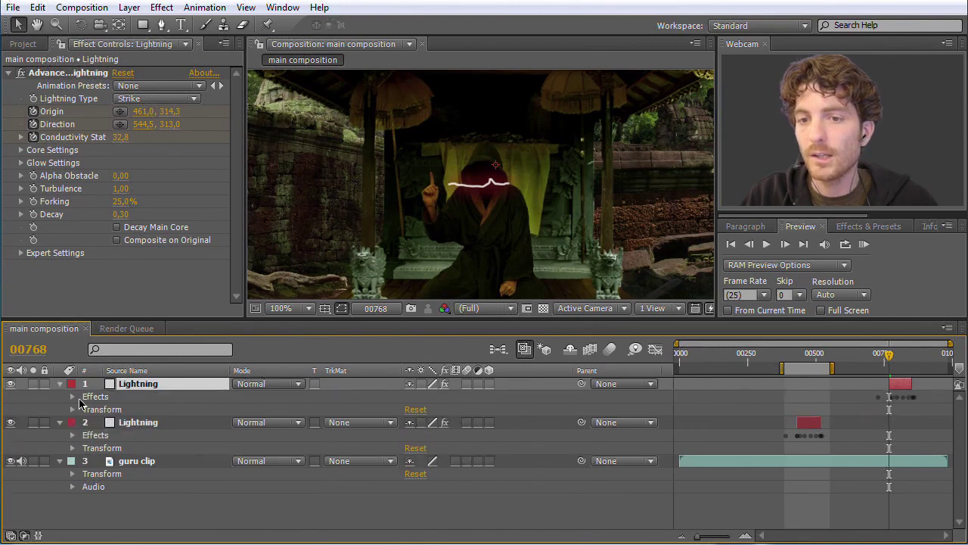
pyautogui.click(73, 396)
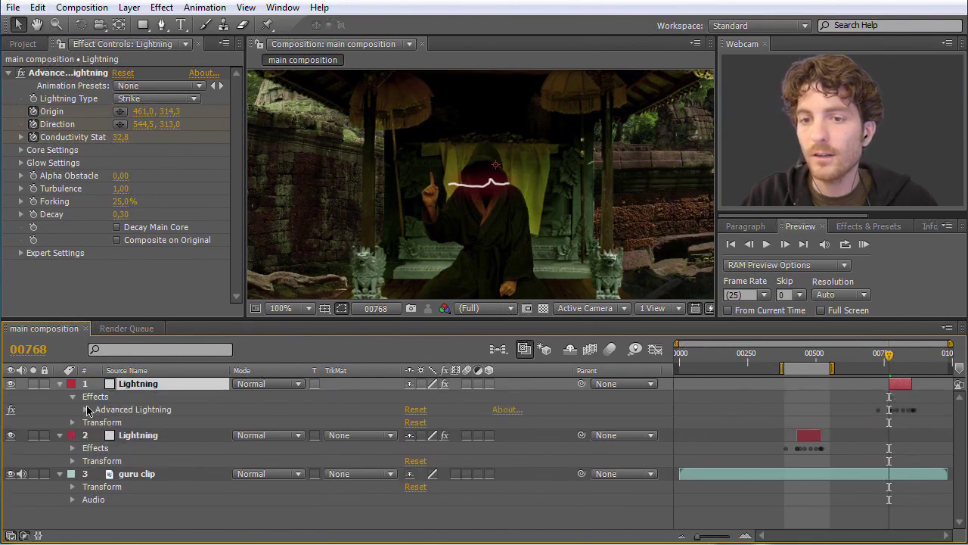
pyautogui.click(96, 451)
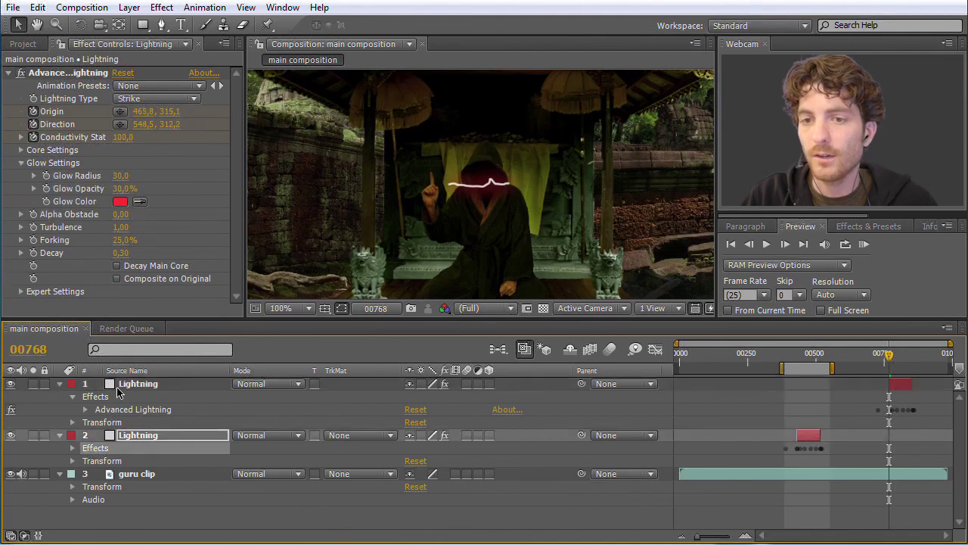
pyautogui.click(106, 397)
pyautogui.click(86, 409)
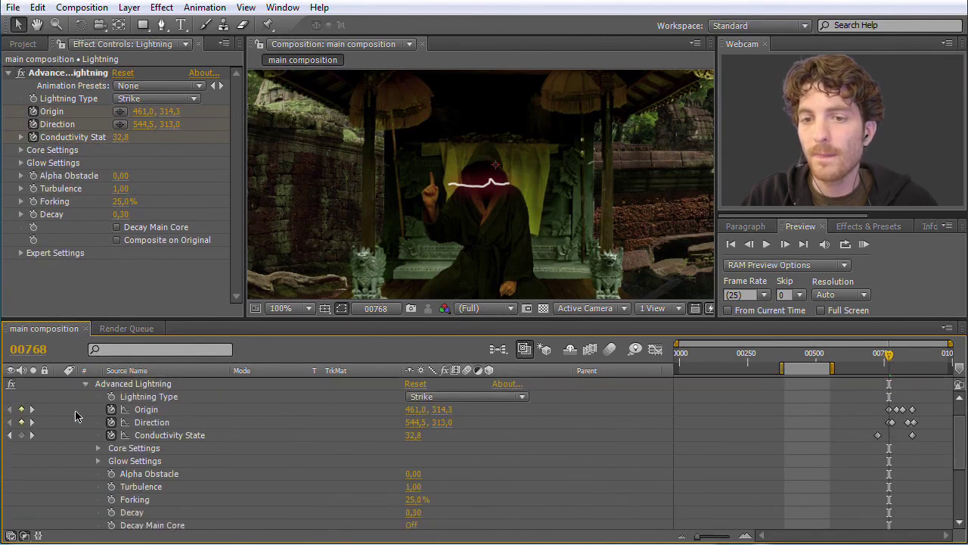
pyautogui.click(136, 385)
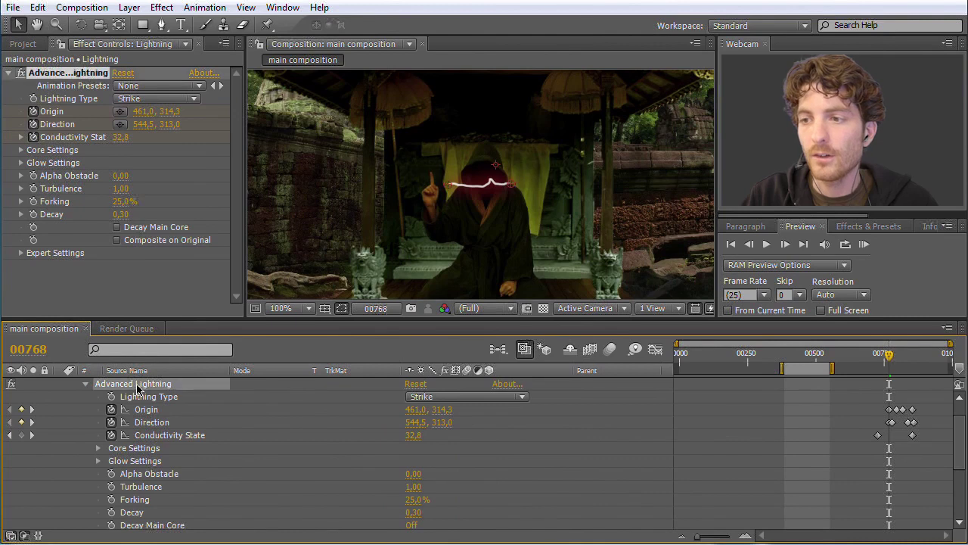
pyautogui.click(890, 357)
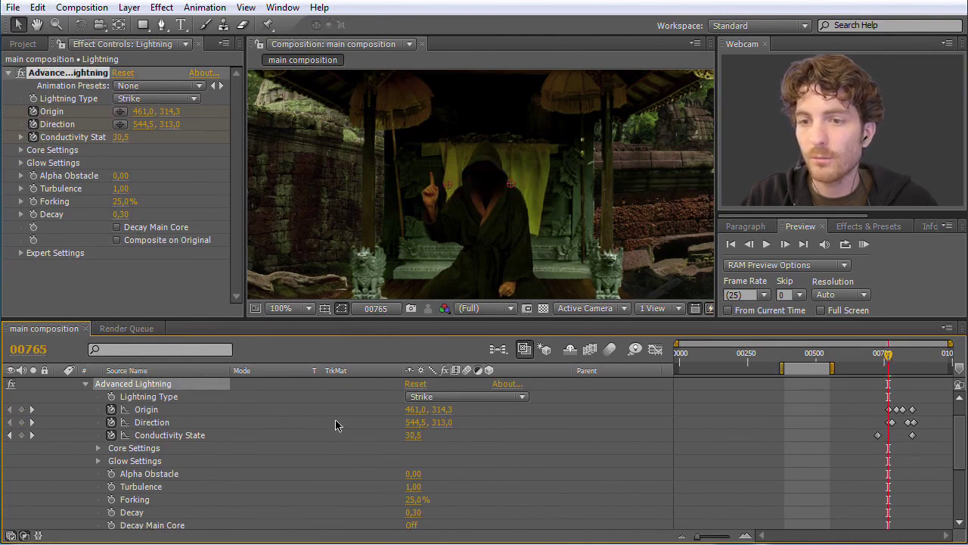
# - At frame 768, remove all Origin and Direction keyframes from the duplicate layer's Advanced Lightning effect
pyautogui.click(155, 437)
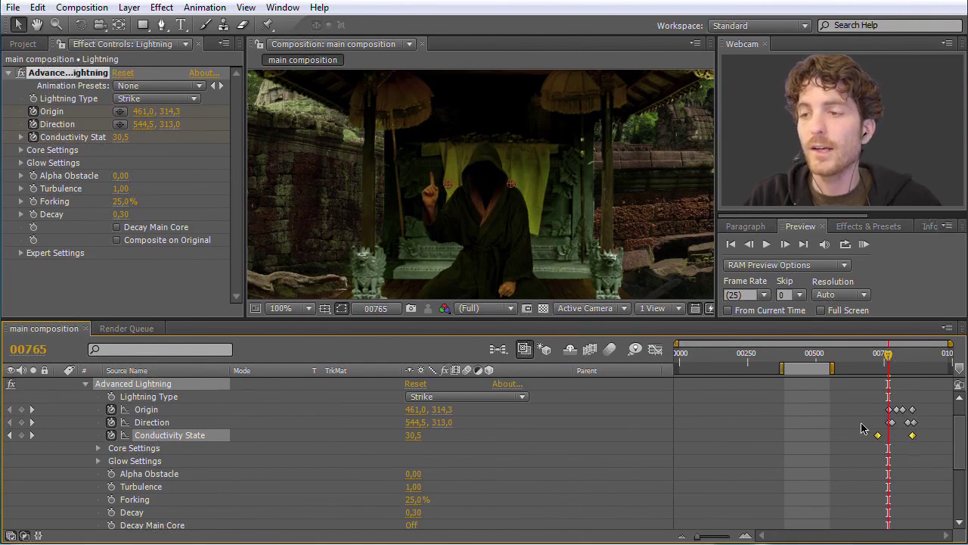
pyautogui.moveTo(889, 351); pyautogui.dragTo(889, 352)
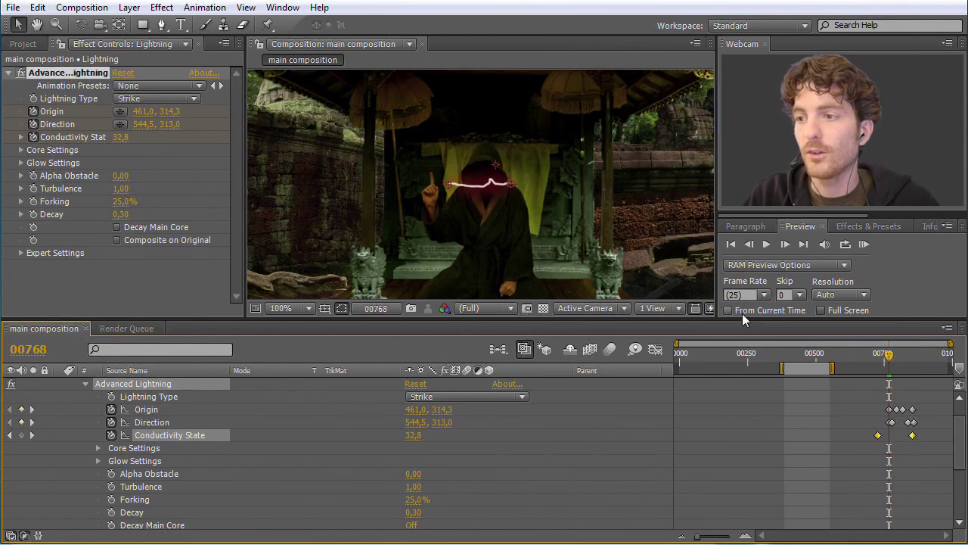
pyautogui.moveTo(696, 536); pyautogui.dragTo(717, 537)
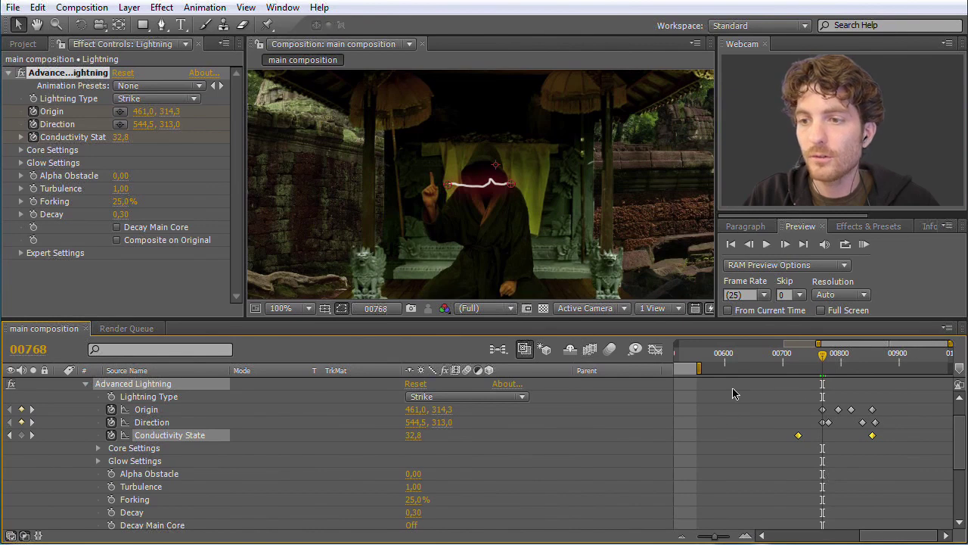
pyautogui.click(111, 411)
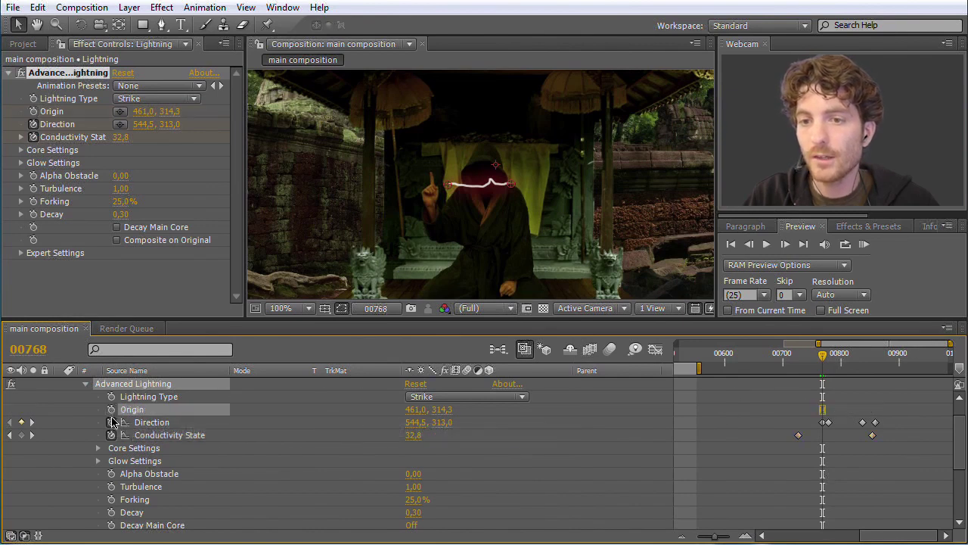
pyautogui.click(112, 422)
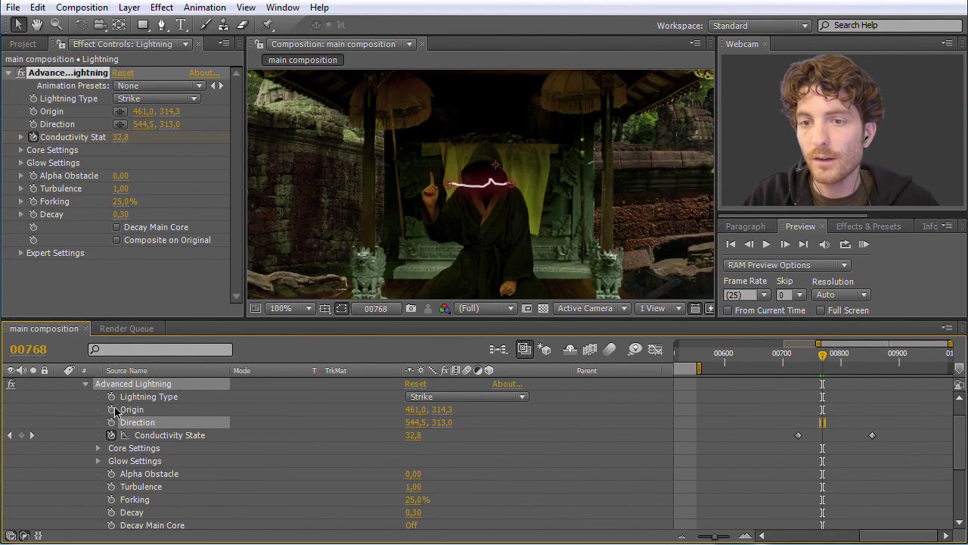
# - Keyframe Origin and Direction anew at frame 768, placing Origin on the fingertip at about 442 / 298 and Direction on the face at about 508 / 296
pyautogui.click(114, 410)
pyautogui.click(112, 422)
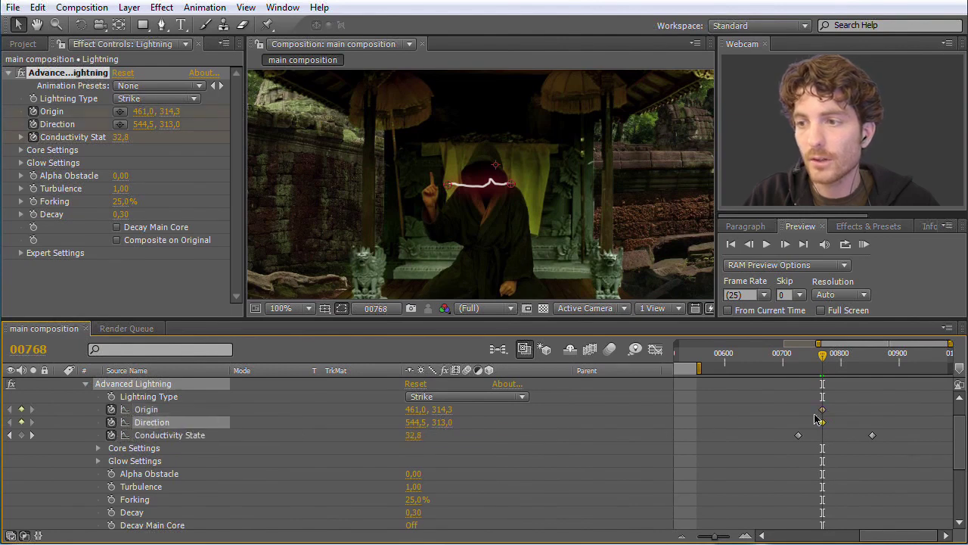
pyautogui.moveTo(450, 184); pyautogui.dragTo(434, 177)
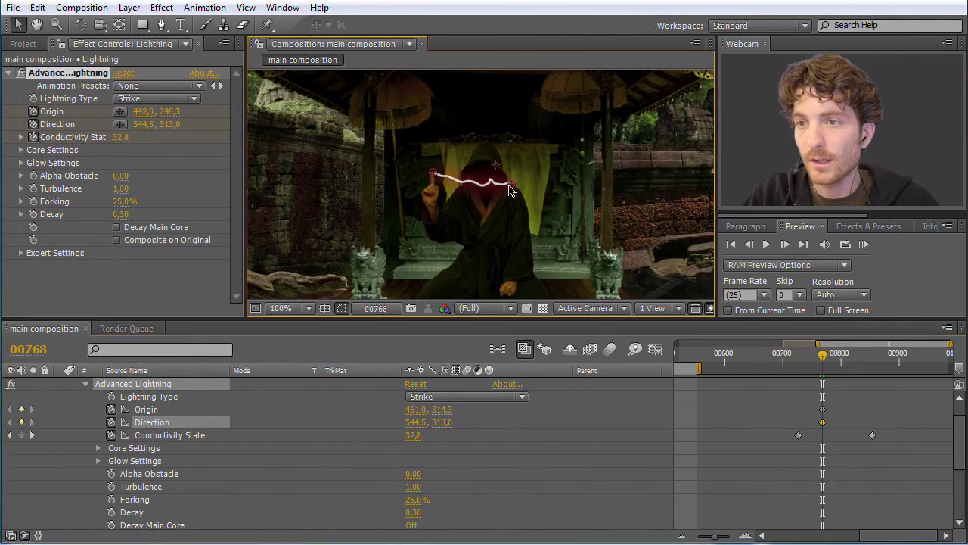
pyautogui.moveTo(511, 184); pyautogui.dragTo(485, 174)
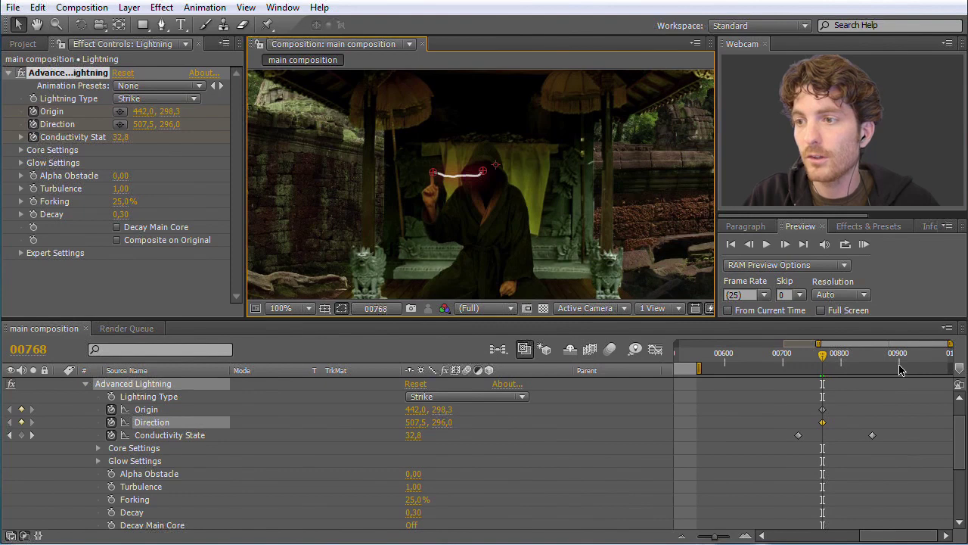
# - Go to frame 783 and keyframe the lightning's Origin near the raised fingertip at about 442 / 296
pyautogui.moveTo(962, 443); pyautogui.dragTo(962, 412)
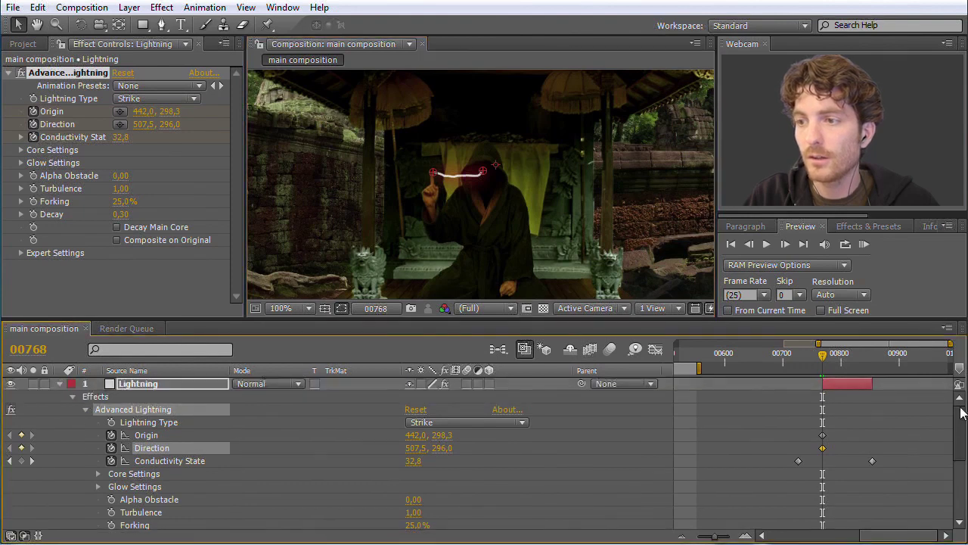
pyautogui.moveTo(716, 537); pyautogui.dragTo(723, 538)
pyautogui.moveTo(815, 356); pyautogui.dragTo(821, 359)
pyautogui.press('space')
pyautogui.press('space')
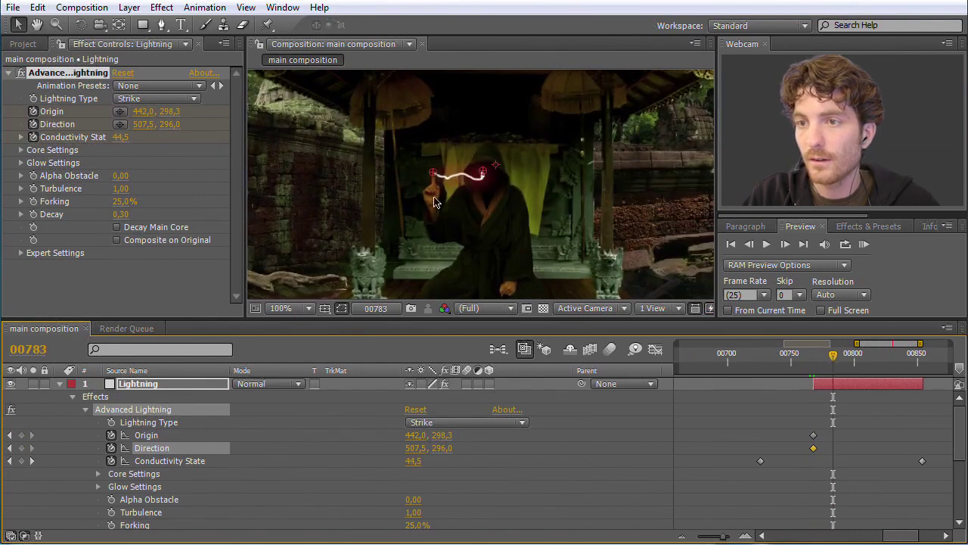
pyautogui.press('.')
pyautogui.press('.')
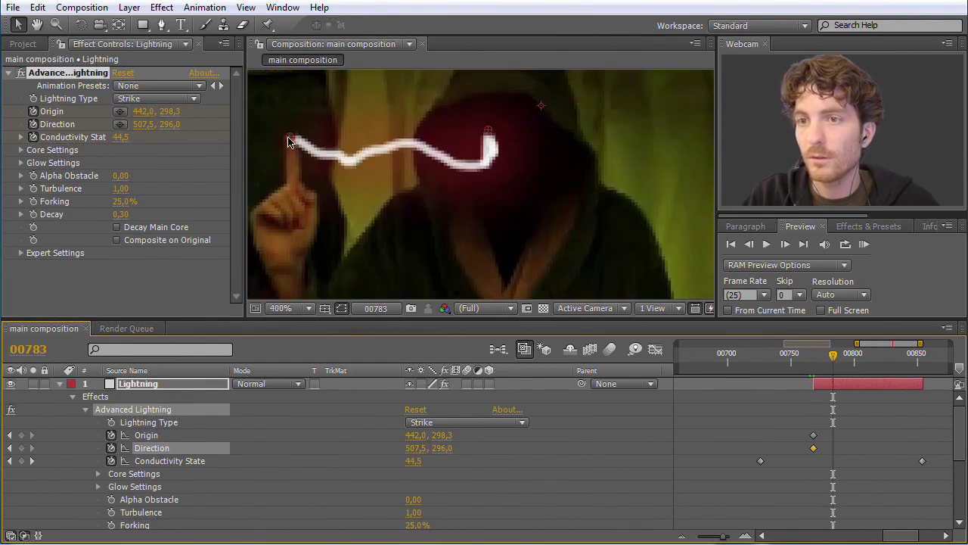
pyautogui.click(289, 134)
# - At frame 793, move the lightning's Origin down to the fingertip at about 442 / 306 and trim the layer's end to that frame
pyautogui.moveTo(835, 356); pyautogui.dragTo(848, 359)
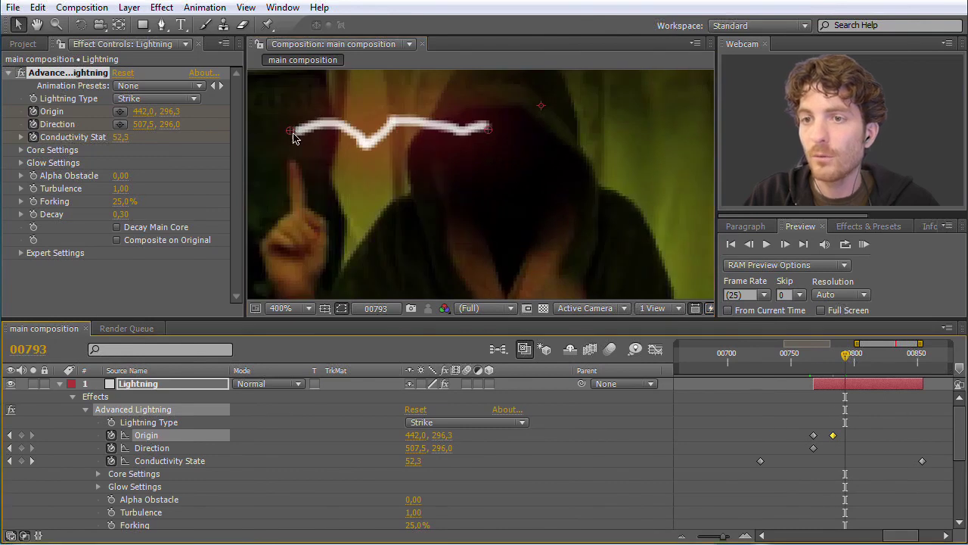
pyautogui.moveTo(845, 358); pyautogui.dragTo(845, 358)
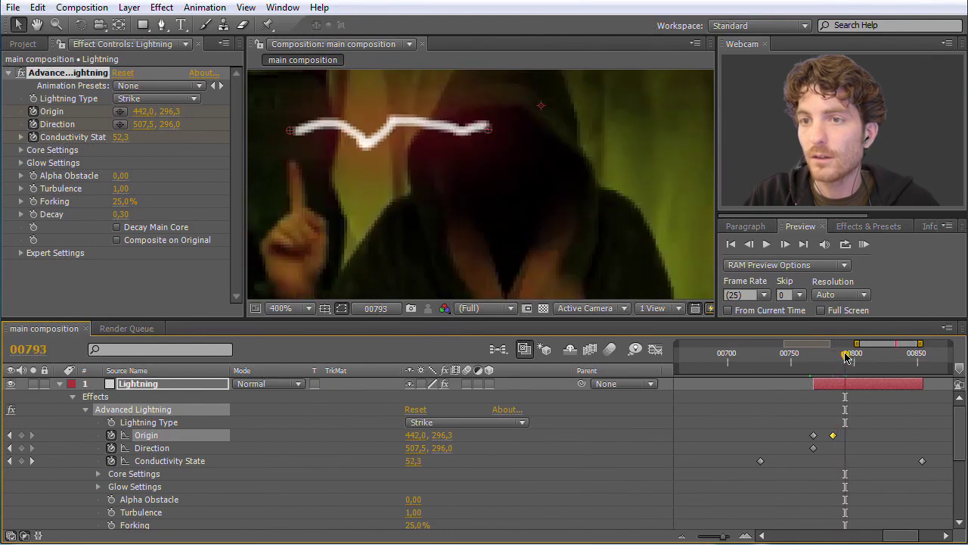
pyautogui.moveTo(288, 133); pyautogui.dragTo(290, 168)
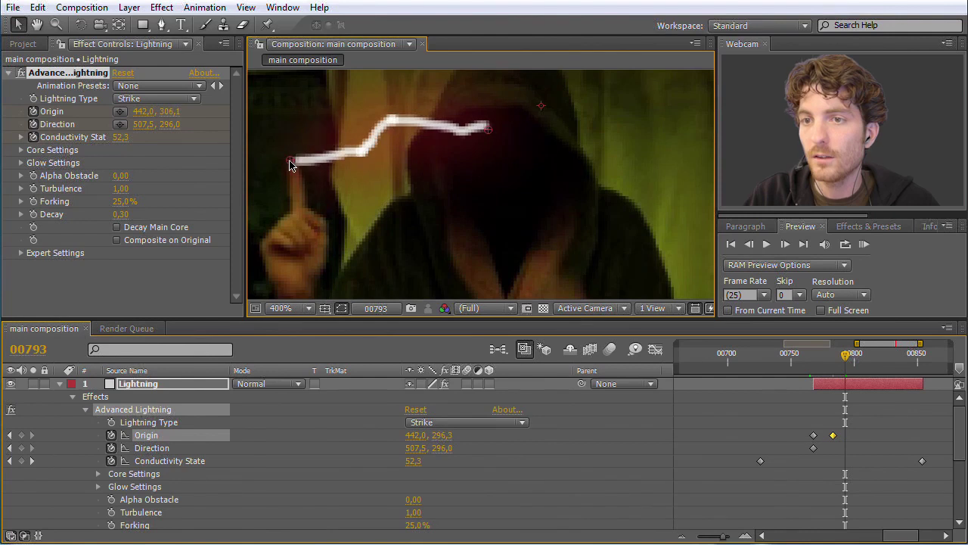
pyautogui.click(894, 383)
pyautogui.moveTo(895, 383); pyautogui.dragTo(860, 383)
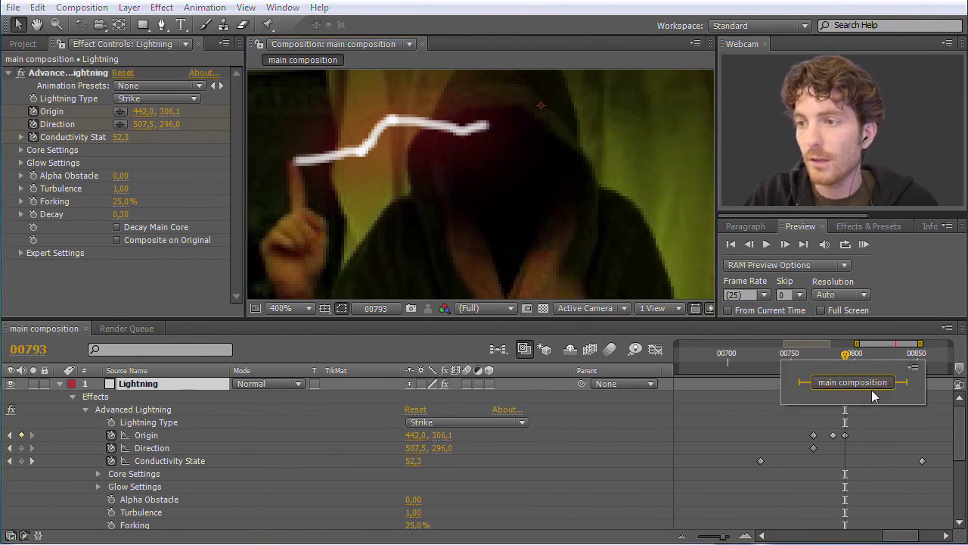
# - Return to frame 783 and correct the existing Origin keyframe so the bolt starts on the fingertip at about 442 / 298
pyautogui.moveTo(842, 364)
pyautogui.mouseDown()
pyautogui.moveTo(817, 364)
pyautogui.moveTo(829, 363)
pyautogui.mouseUp()
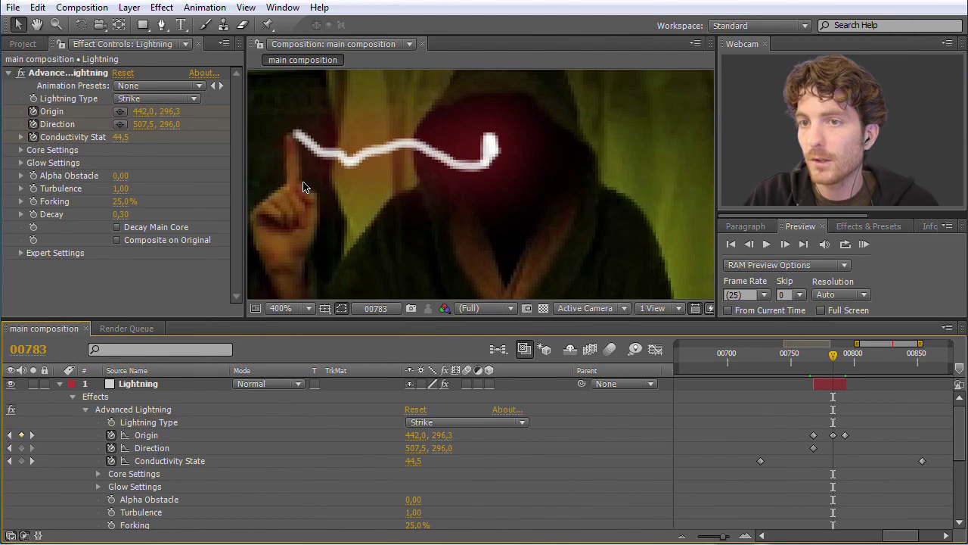
pyautogui.moveTo(833, 357)
pyautogui.mouseDown()
pyautogui.moveTo(815, 358)
pyautogui.moveTo(833, 358)
pyautogui.mouseUp()
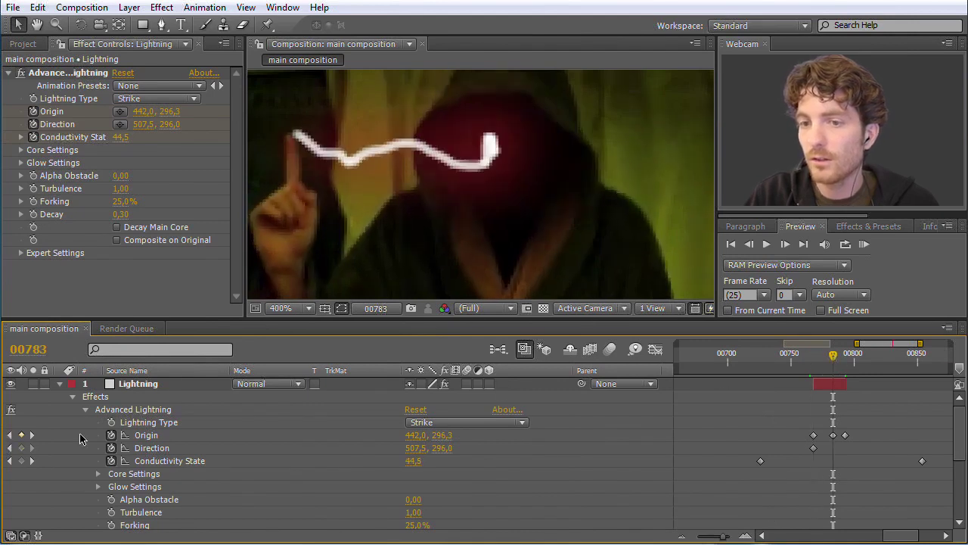
pyautogui.click(152, 436)
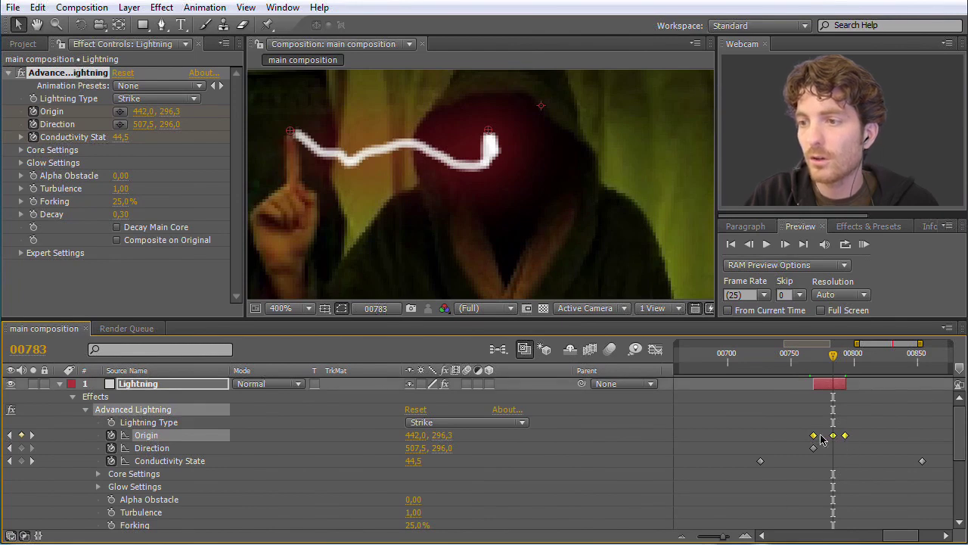
pyautogui.click(849, 439)
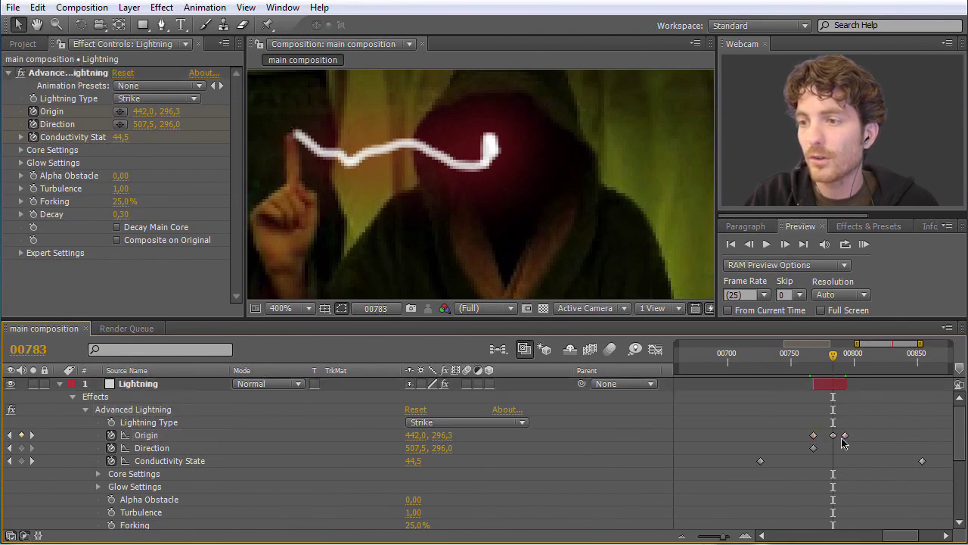
pyautogui.click(833, 436)
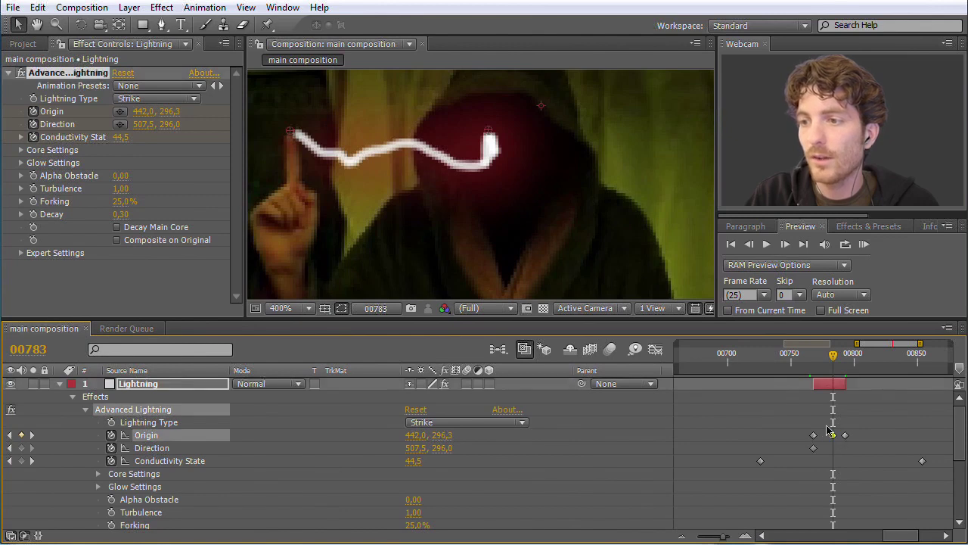
pyautogui.moveTo(289, 135); pyautogui.dragTo(291, 139)
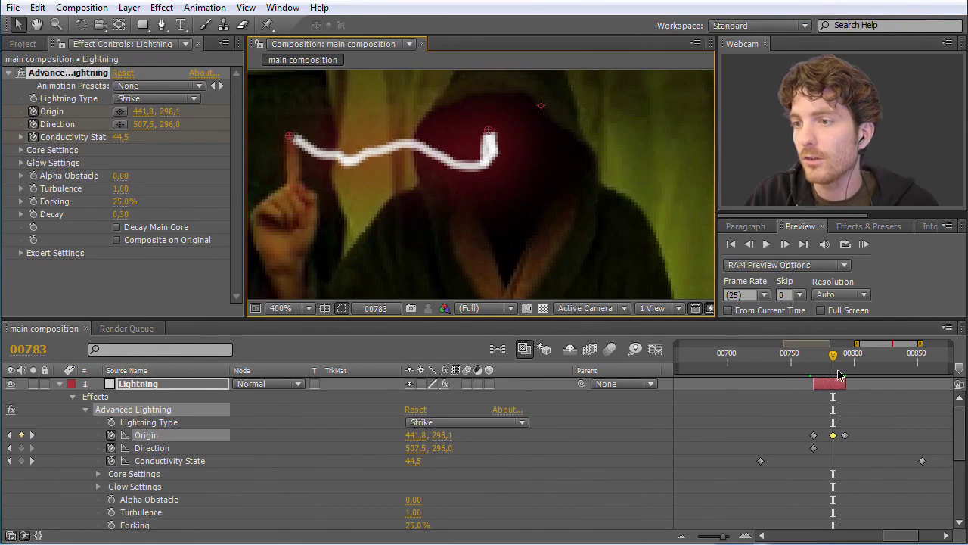
# - Add fingertip-matching Origin keyframes at frame 777 and at frame 771, placing the latter at about 441 / 297
pyautogui.moveTo(834, 356); pyautogui.dragTo(826, 360)
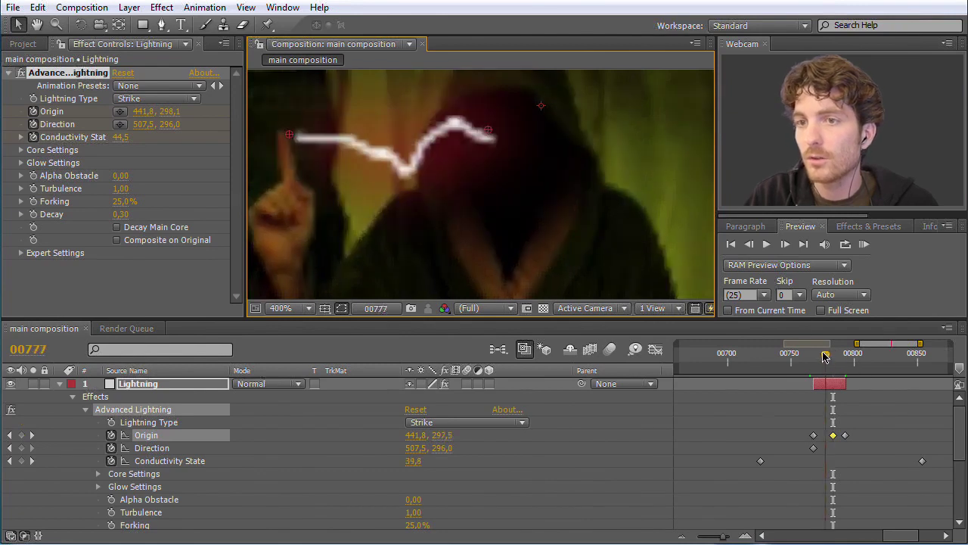
pyautogui.click(279, 140)
pyautogui.moveTo(279, 137); pyautogui.dragTo(278, 139)
pyautogui.moveTo(822, 358); pyautogui.dragTo(817, 358)
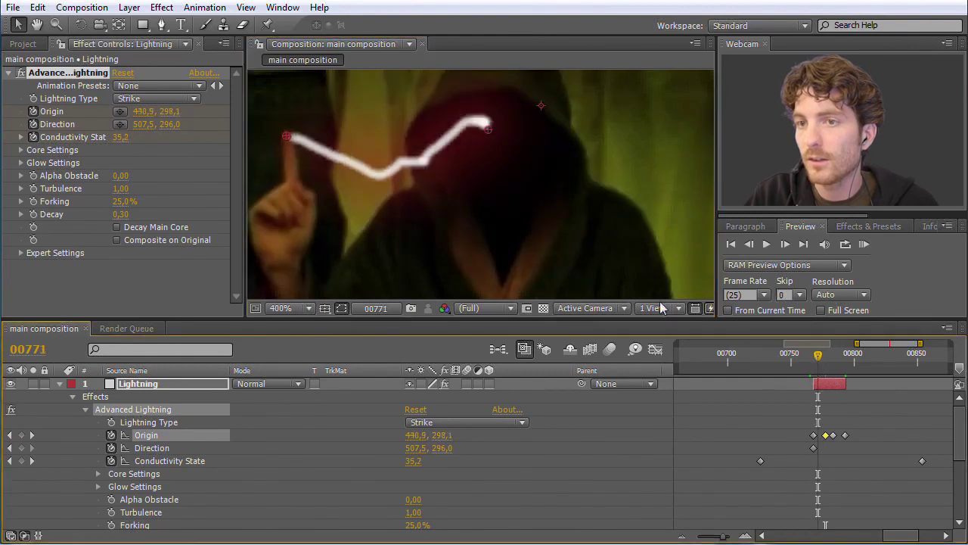
pyautogui.click(286, 137)
pyautogui.moveTo(286, 136); pyautogui.dragTo(286, 134)
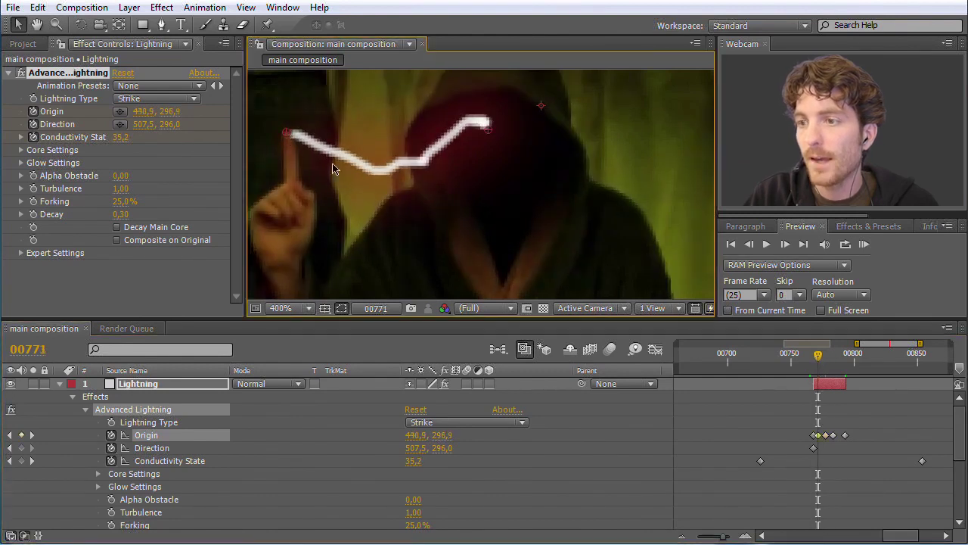
pyautogui.scroll(-2, 426, 178)
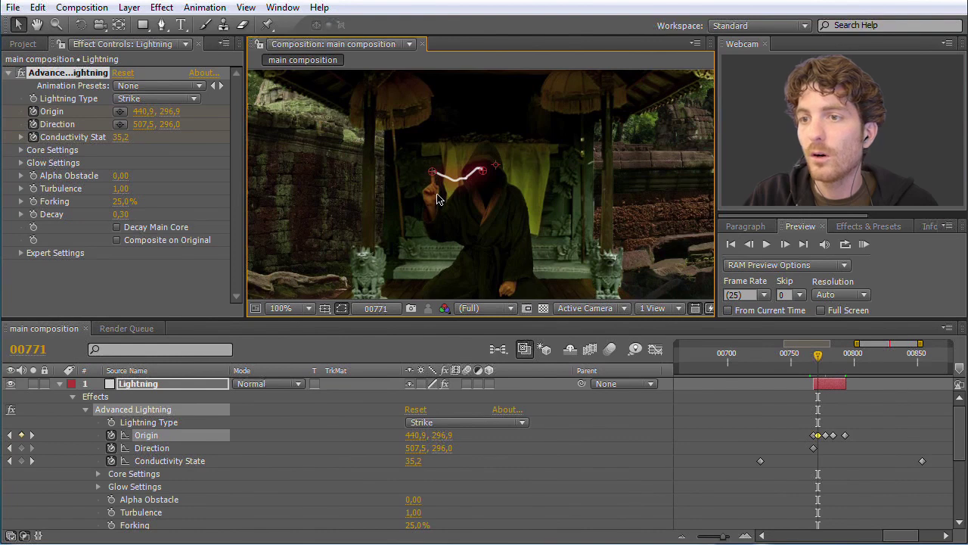
pyautogui.scroll(-2, 439, 197)
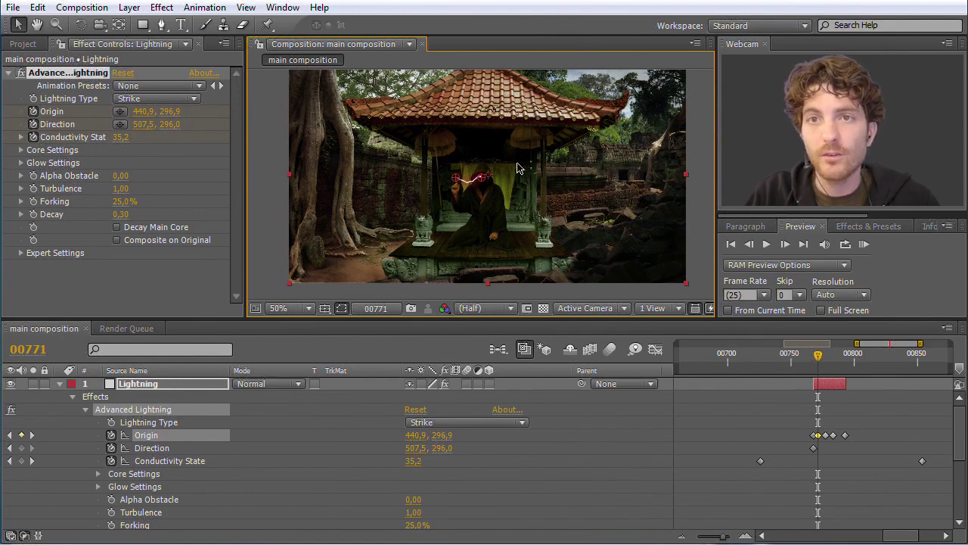
# - Open the online After Effects Help in the Firefox browser
pyautogui.click(284, 10)
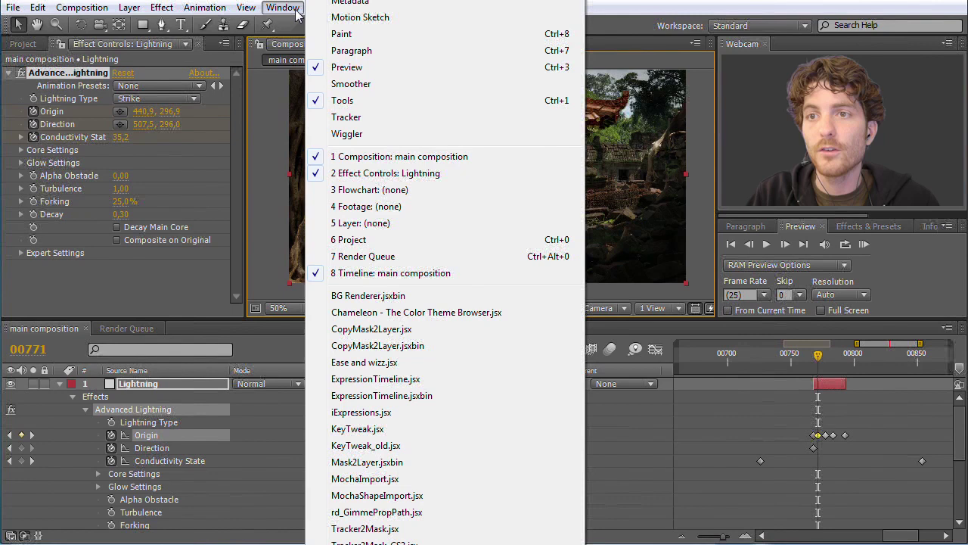
pyautogui.click(296, 9)
pyautogui.click(314, 8)
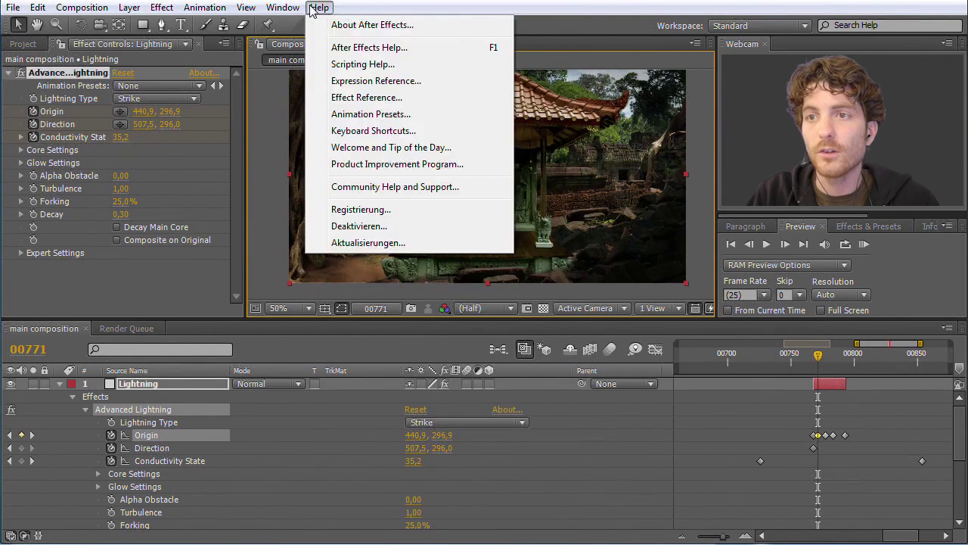
pyautogui.click(380, 49)
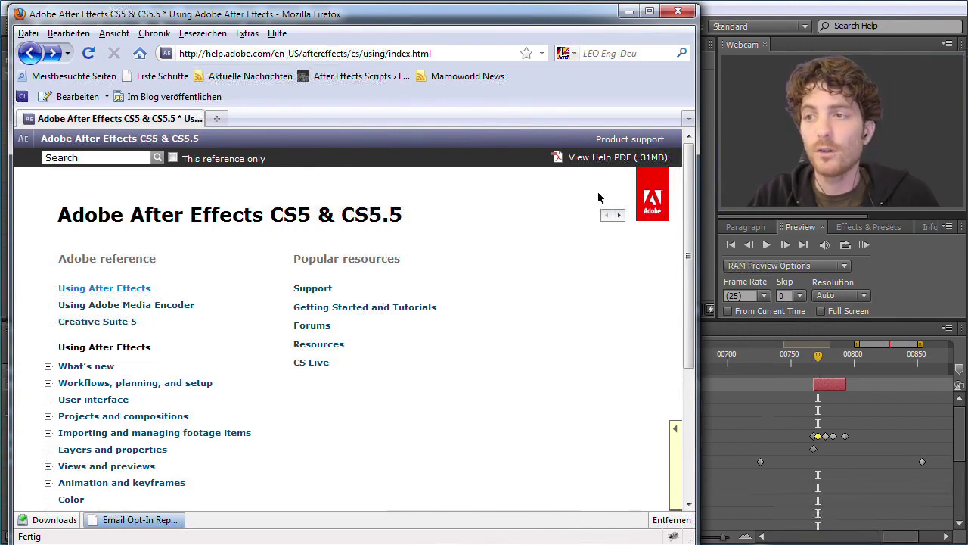
# - Expand the Effects and animation presets section of the help contents and look through its effect categories
pyautogui.moveTo(687, 194); pyautogui.dragTo(677, 328)
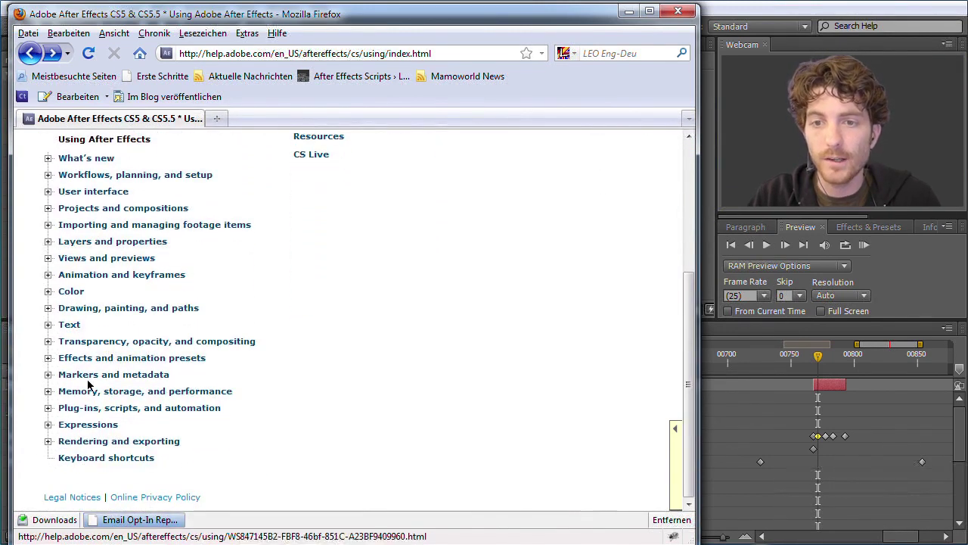
pyautogui.click(48, 358)
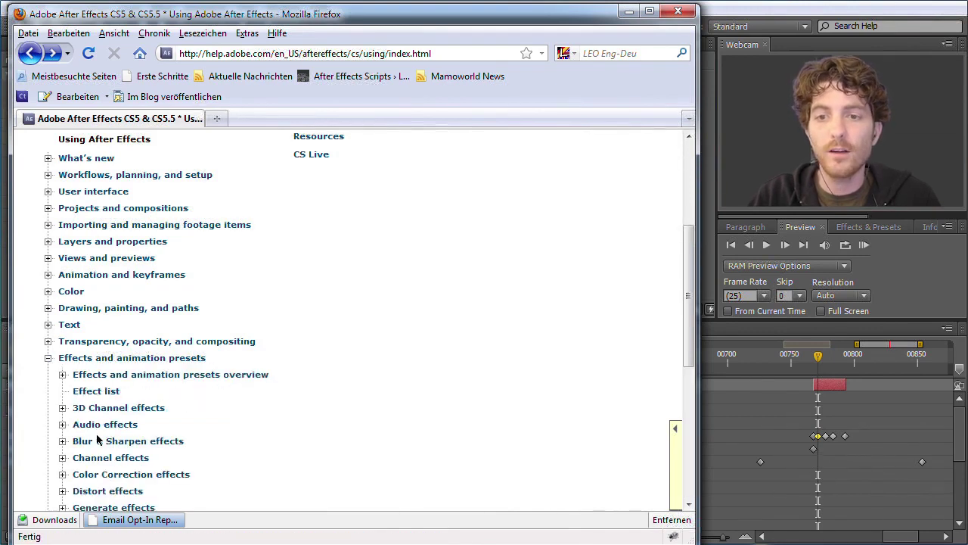
pyautogui.scroll(-2, 99, 438)
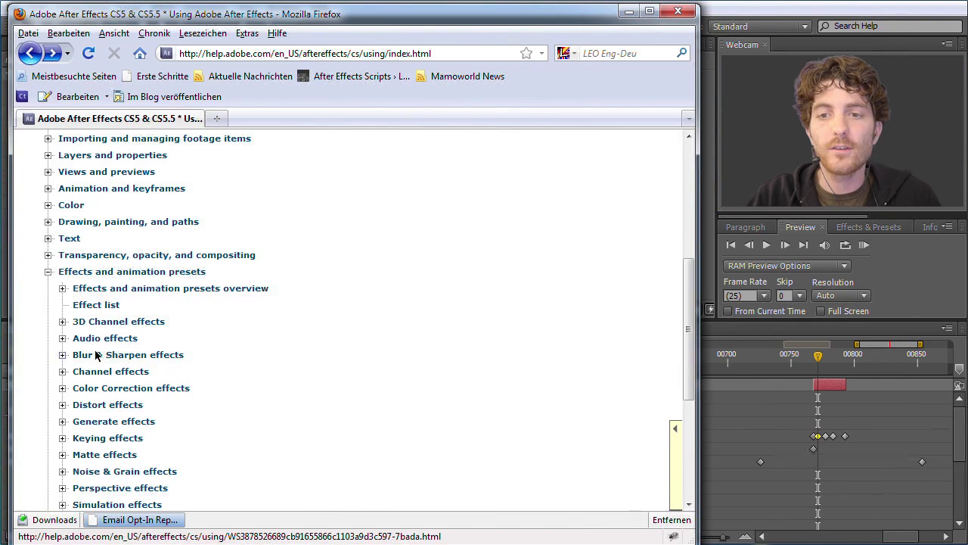
pyautogui.scroll(-2, 115, 378)
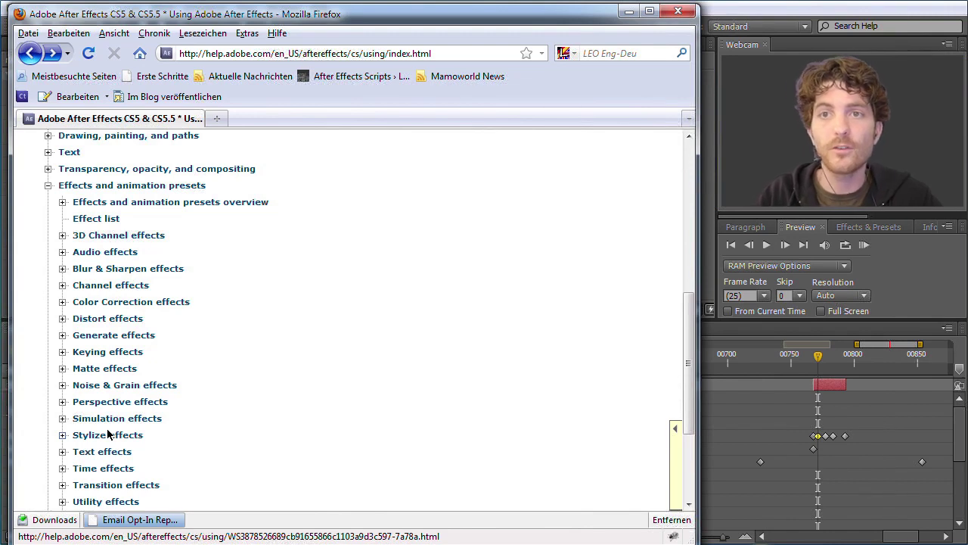
pyautogui.scroll(-2, 220, 398)
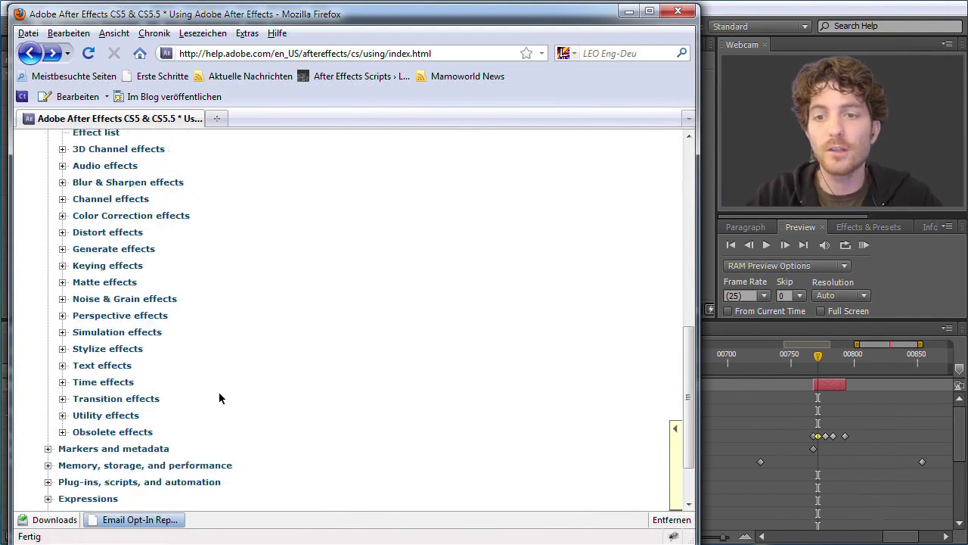